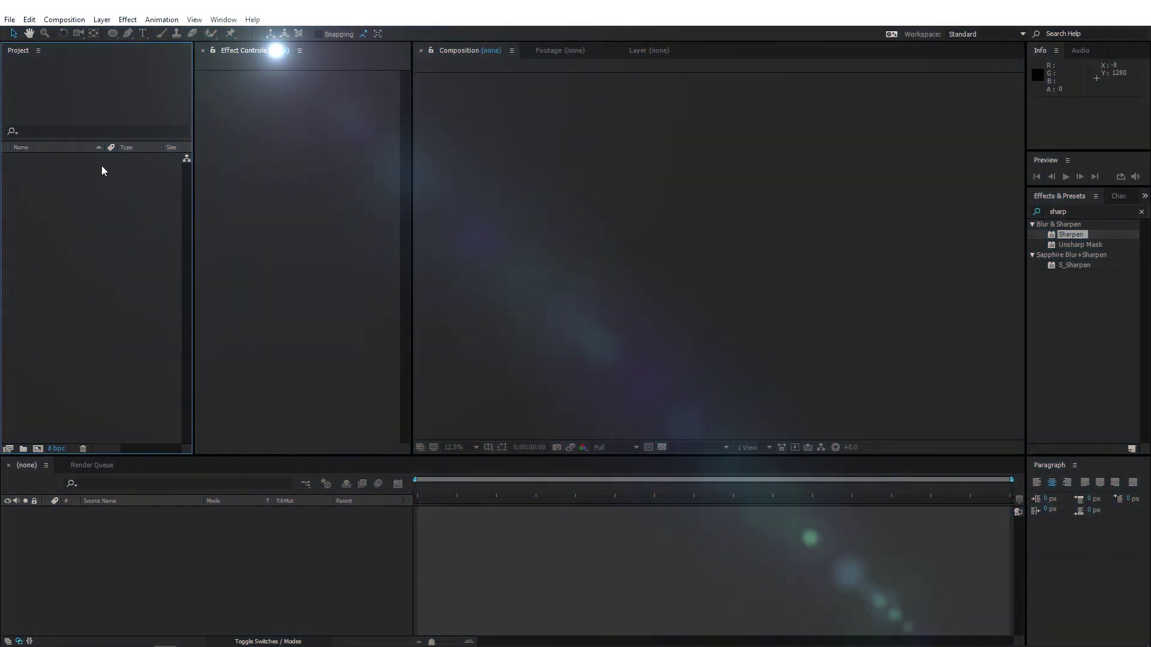
- Create a new 2000×2000 composition named Drop Shape
{"action": "left_click", "coordinate": [58, 20]}
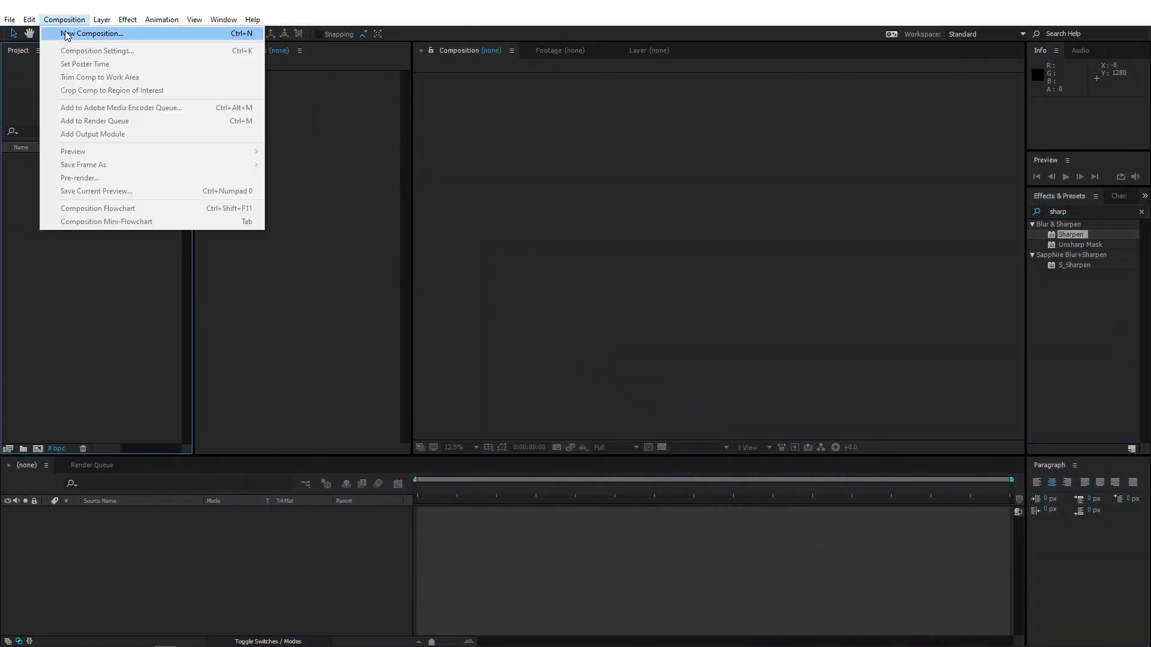
{"action": "left_click", "coordinate": [90, 33]}
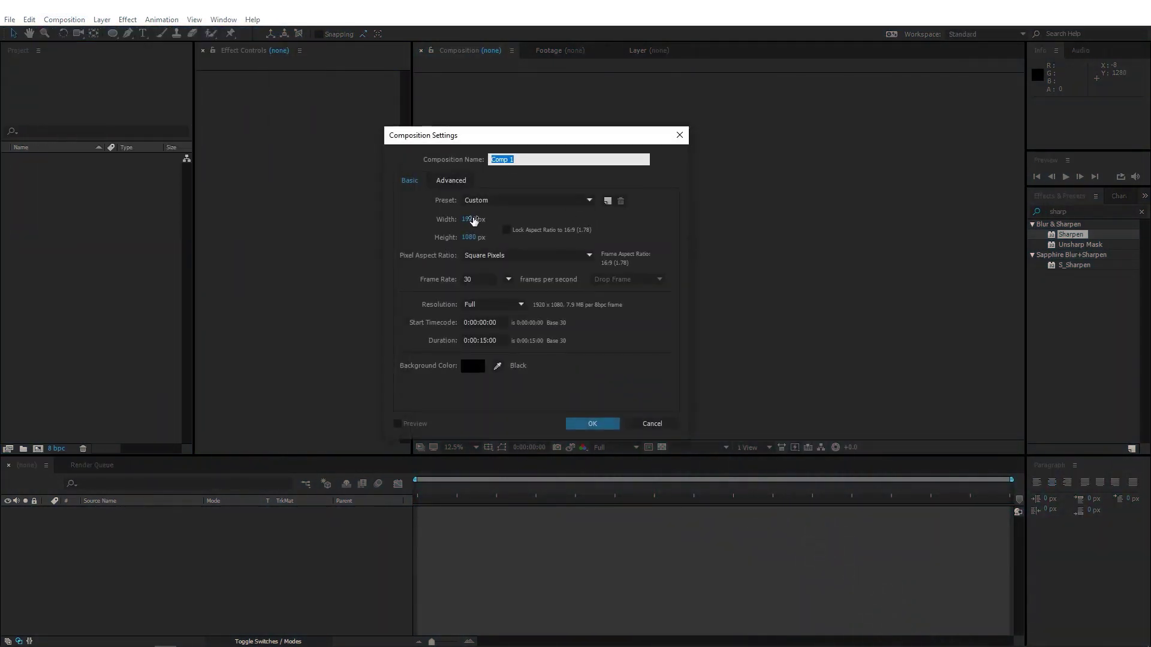
{"action": "left_click", "coordinate": [471, 219]}
{"action": "type", "text": "2000"}
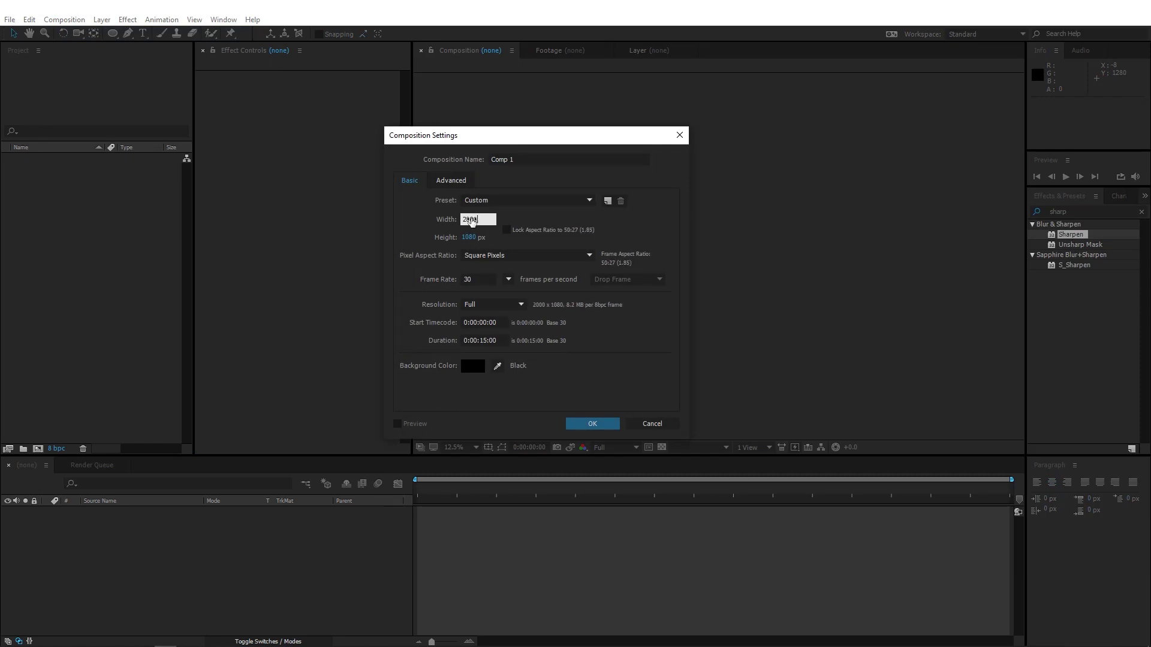
{"action": "key", "text": "Tab"}
{"action": "type", "text": "2000"}
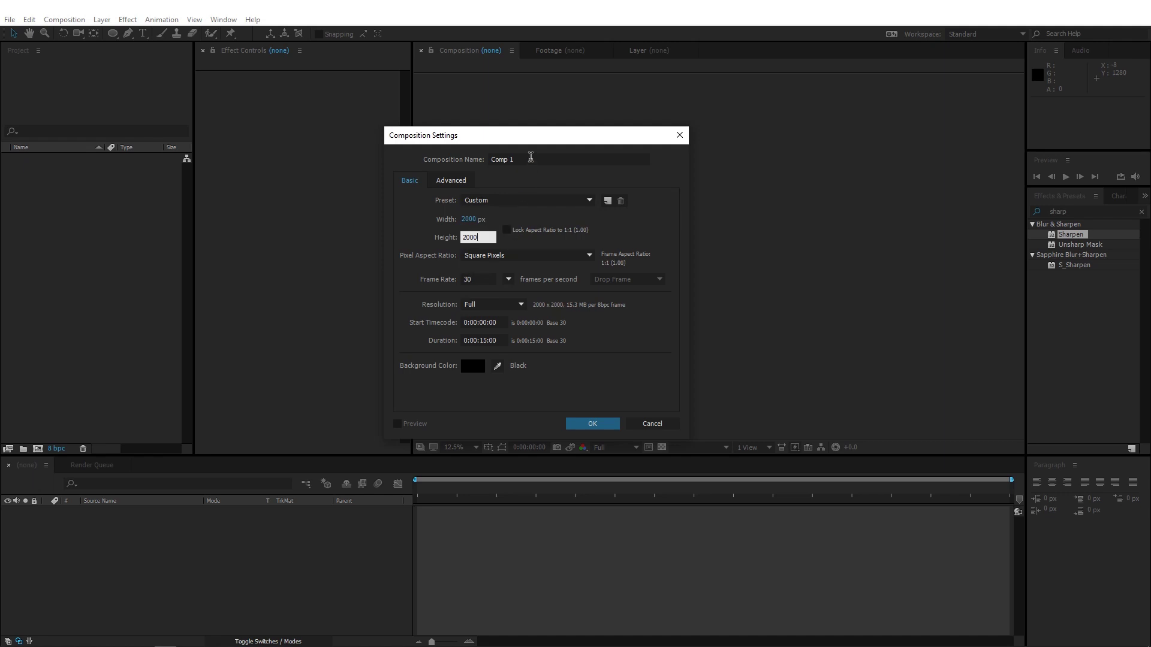
{"action": "left_click", "coordinate": [531, 157]}
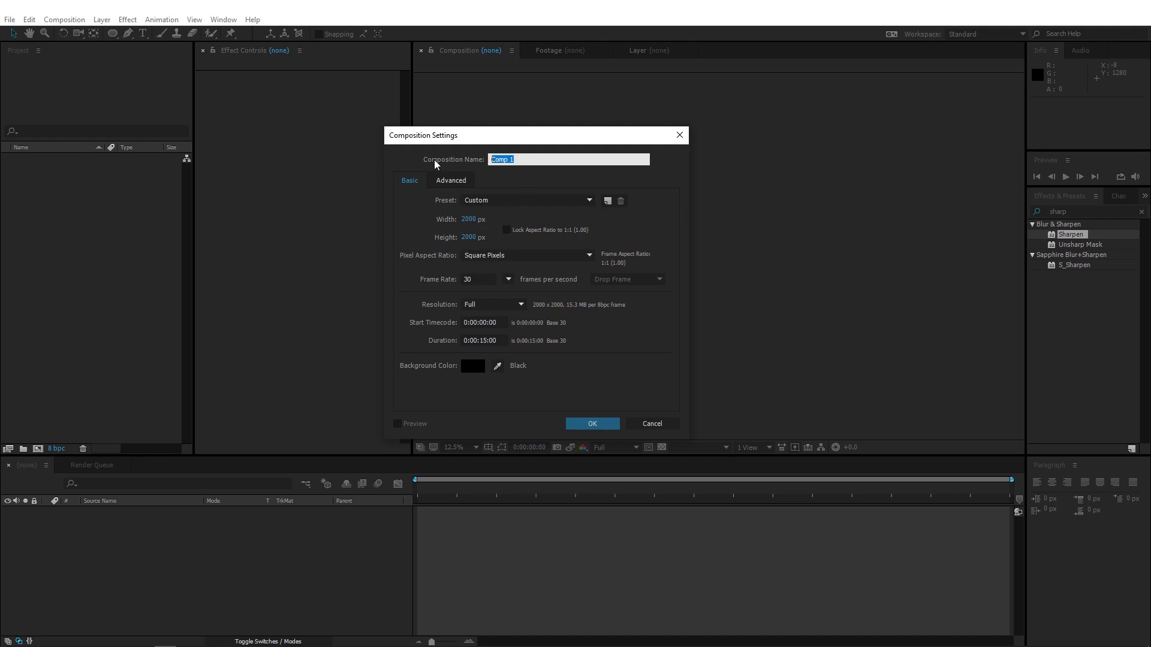
{"action": "type", "text": "Dr"}
{"action": "left_click", "coordinate": [618, 426]}
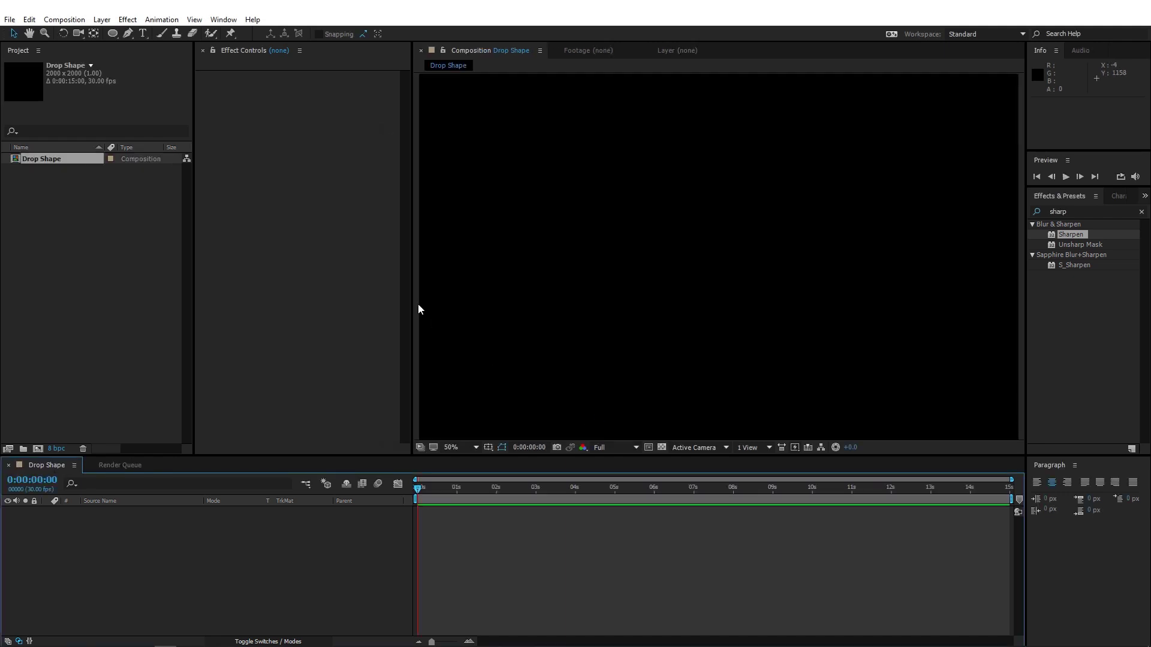
- Add a full-frame black solid layer, Black Solid 1, with default settings
{"action": "left_click", "coordinate": [102, 19]}
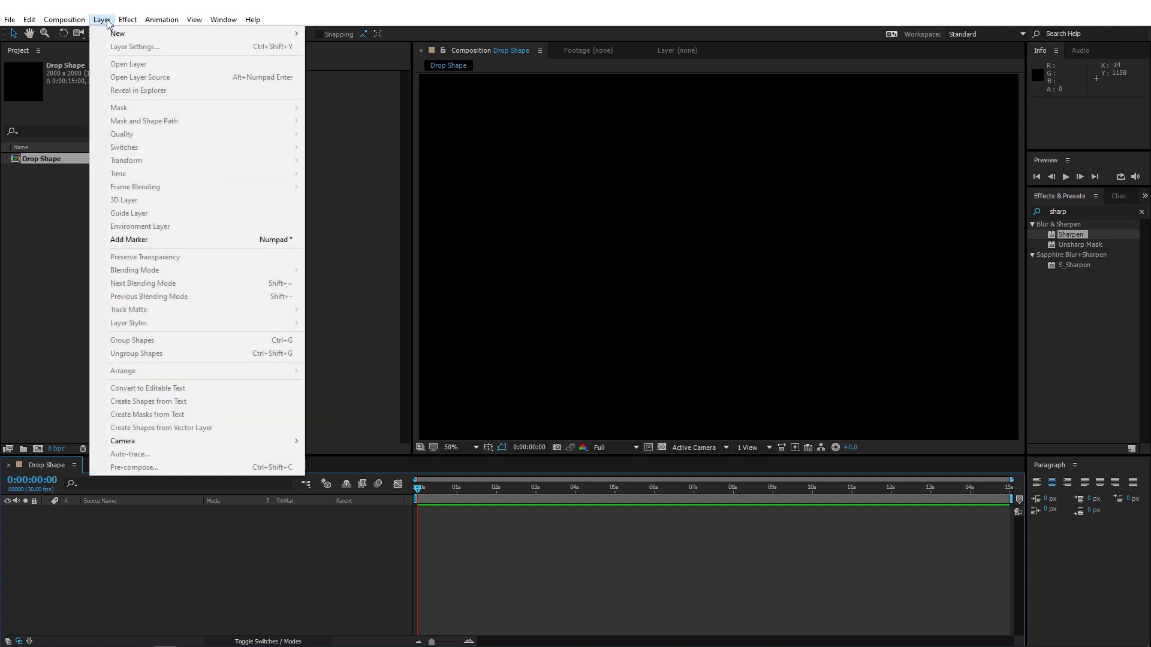
{"action": "mouse_move", "coordinate": [114, 35]}
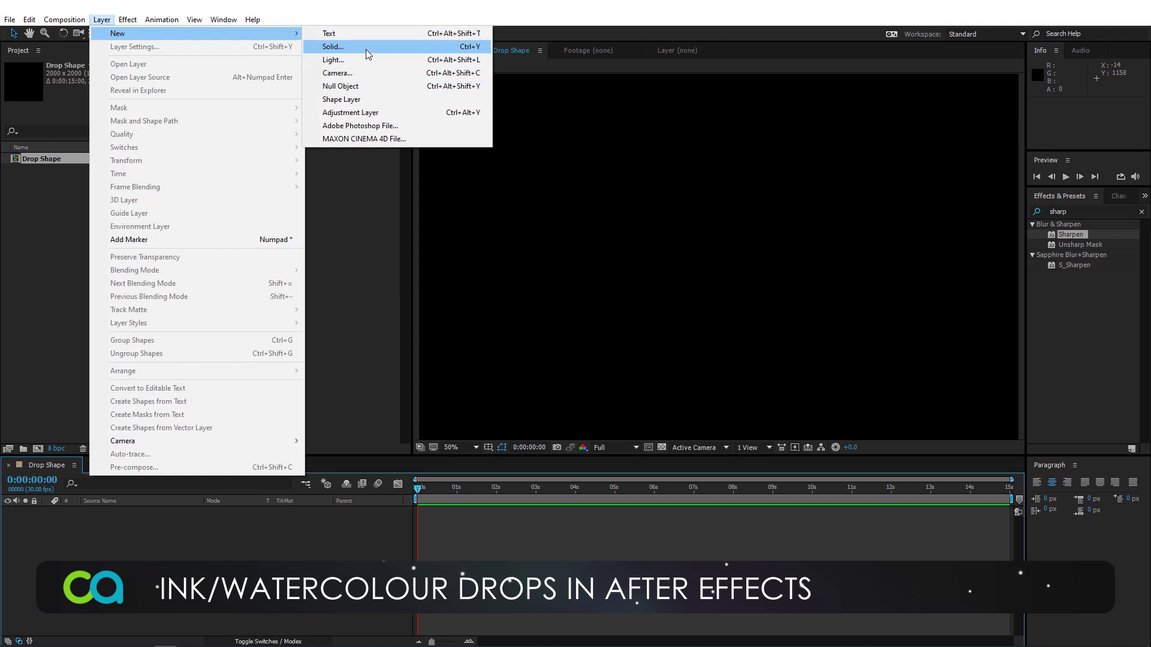
{"action": "left_click", "coordinate": [467, 48]}
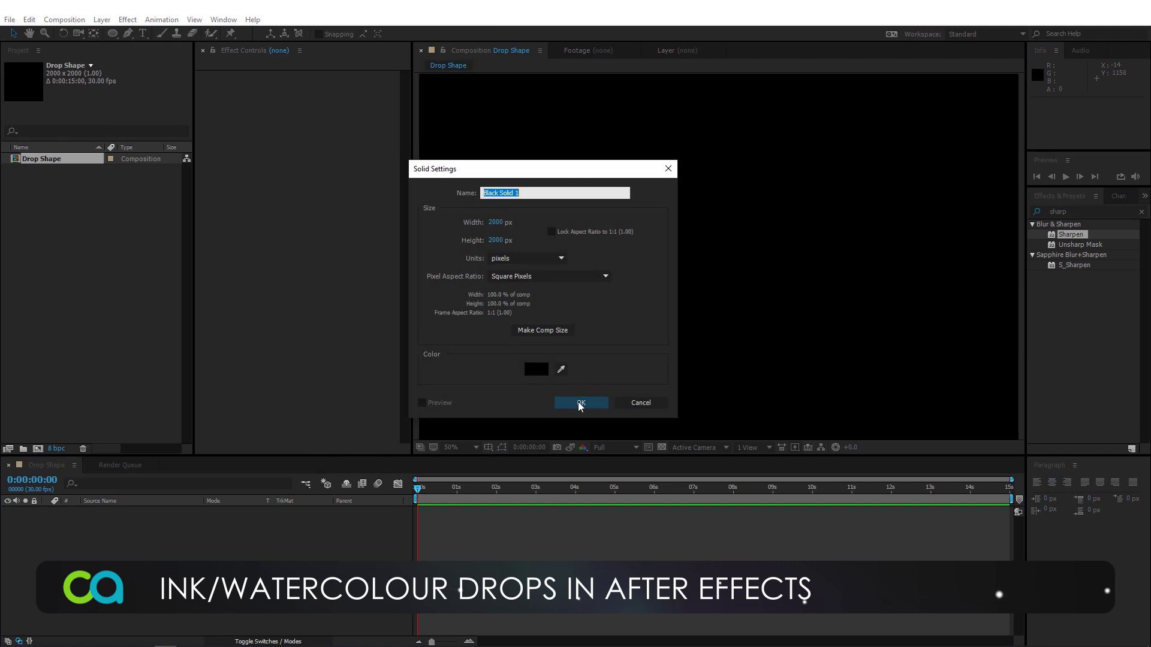
{"action": "left_click", "coordinate": [580, 404]}
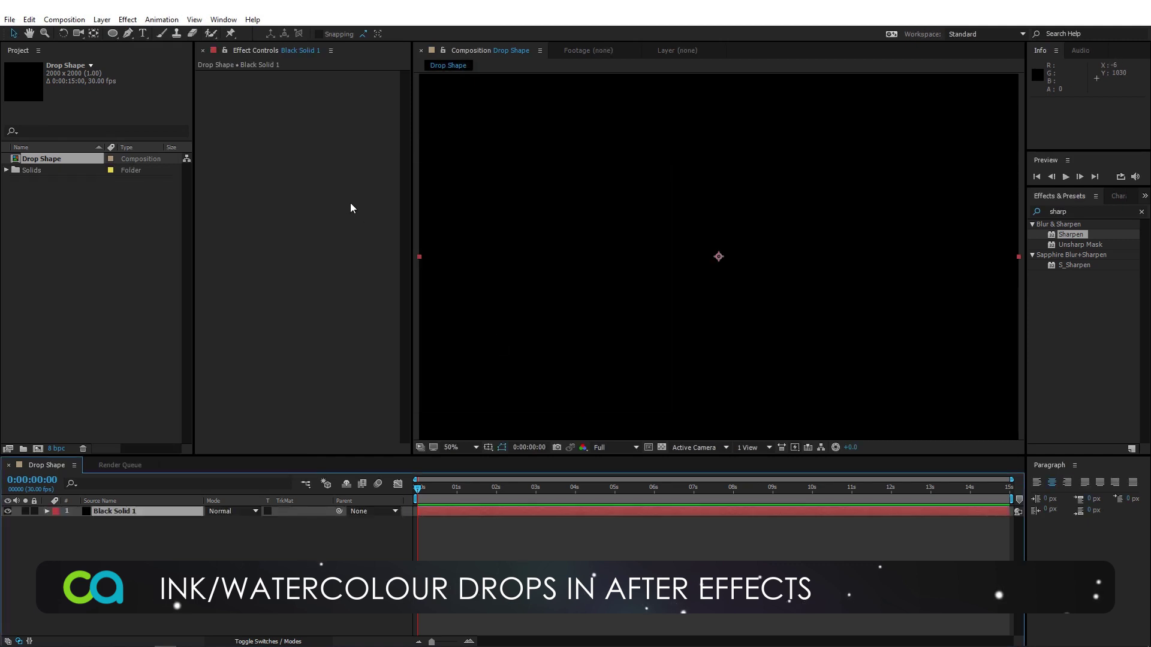
- Select the Ellipse tool and add an ellipse mask filling the whole black solid
{"action": "scroll", "coordinate": [695, 237], "scroll_direction": "down", "scroll_amount": 2}
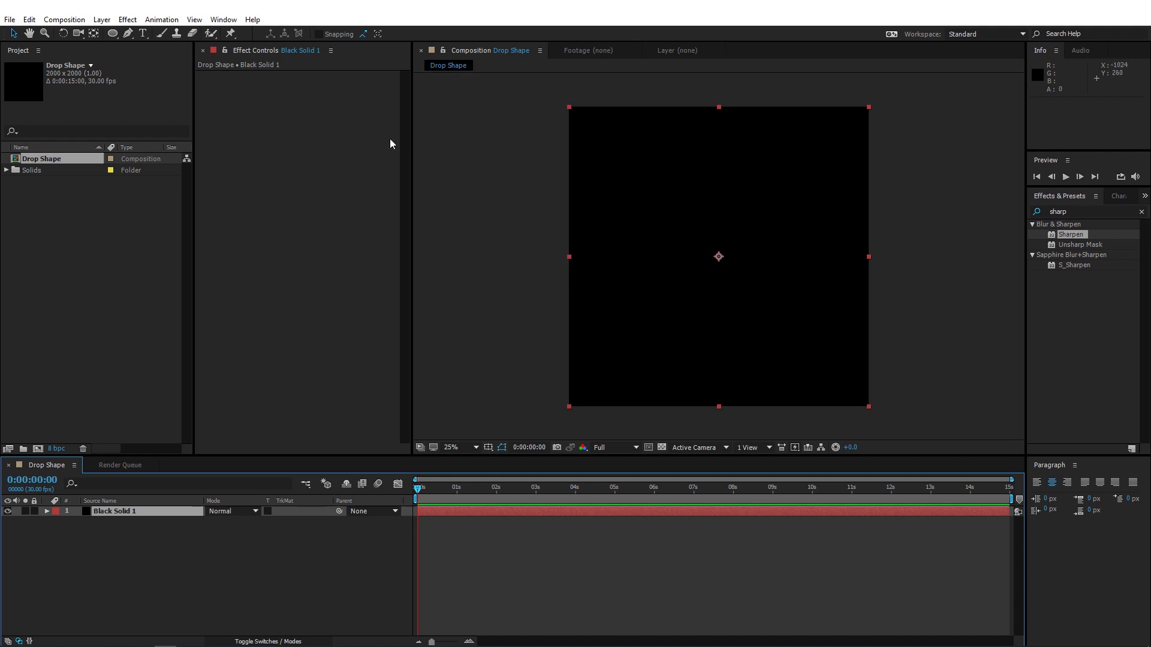
{"action": "left_click", "coordinate": [114, 34]}
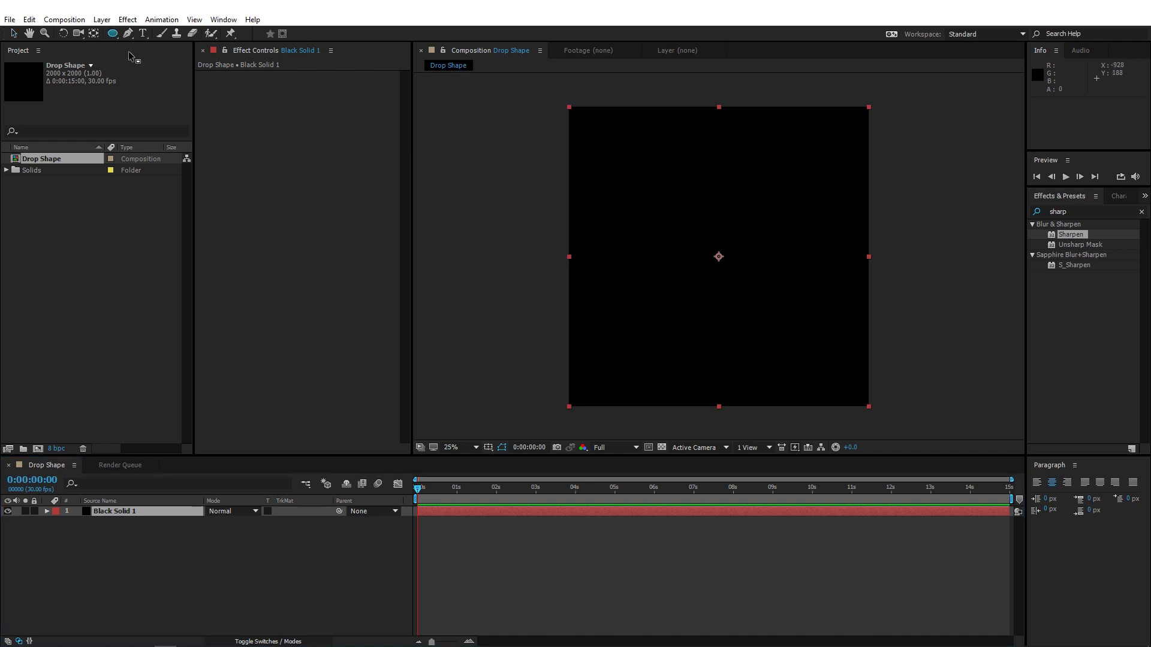
{"action": "left_click", "coordinate": [113, 33]}
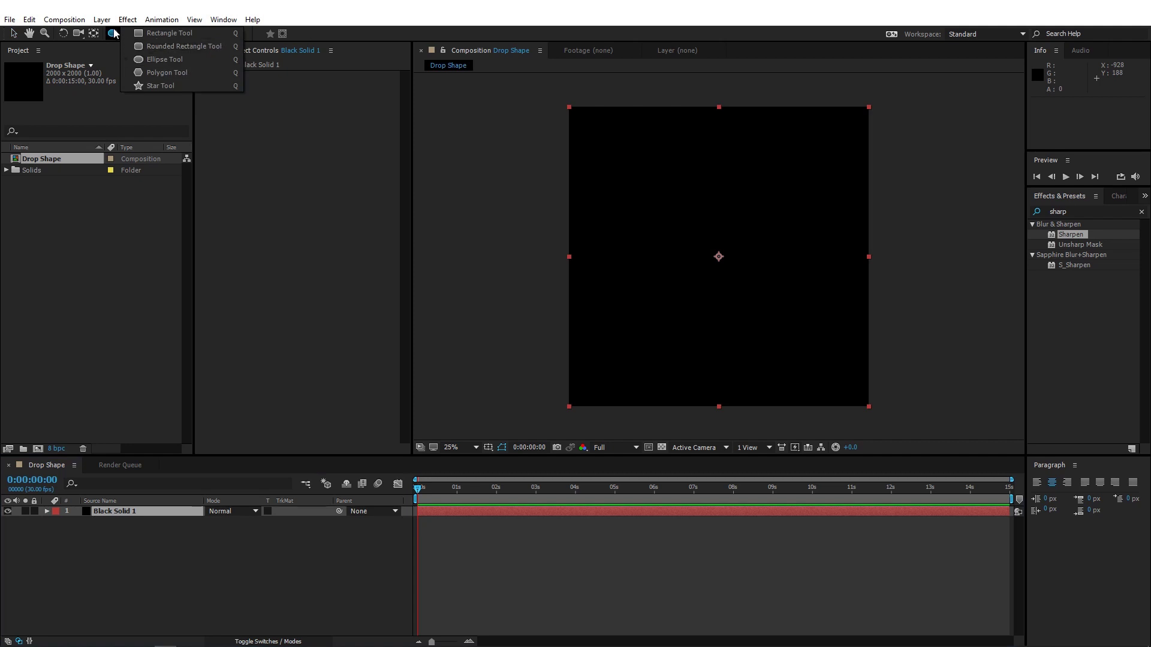
{"action": "left_click", "coordinate": [164, 59]}
{"action": "left_click", "coordinate": [113, 34]}
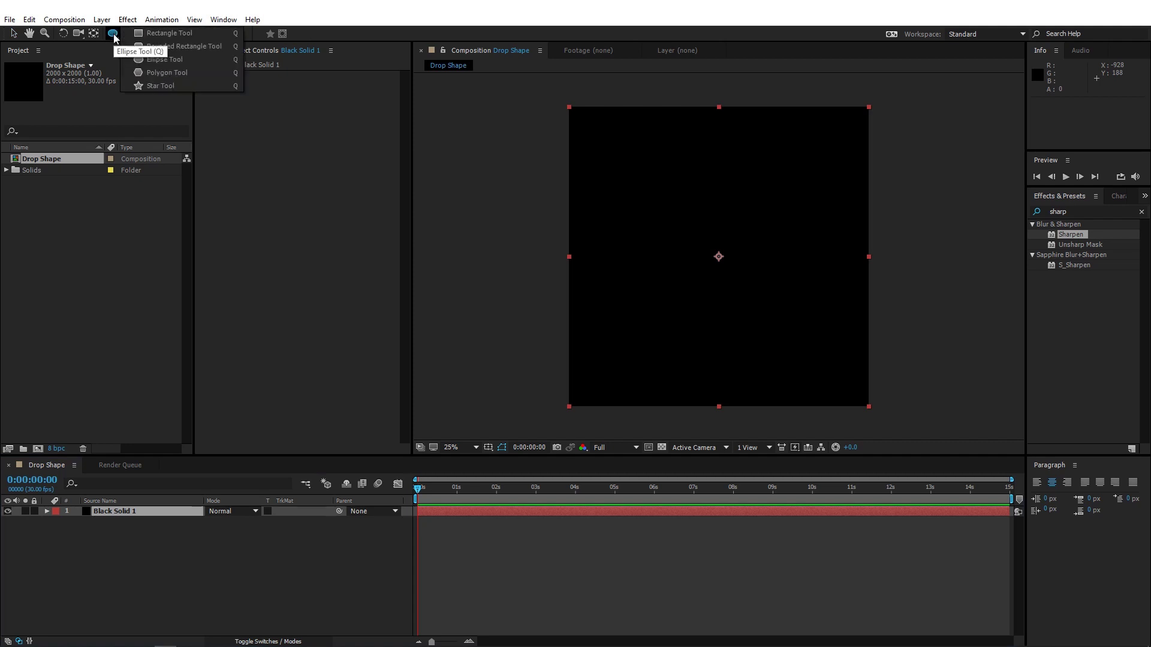
{"action": "left_click", "coordinate": [166, 62]}
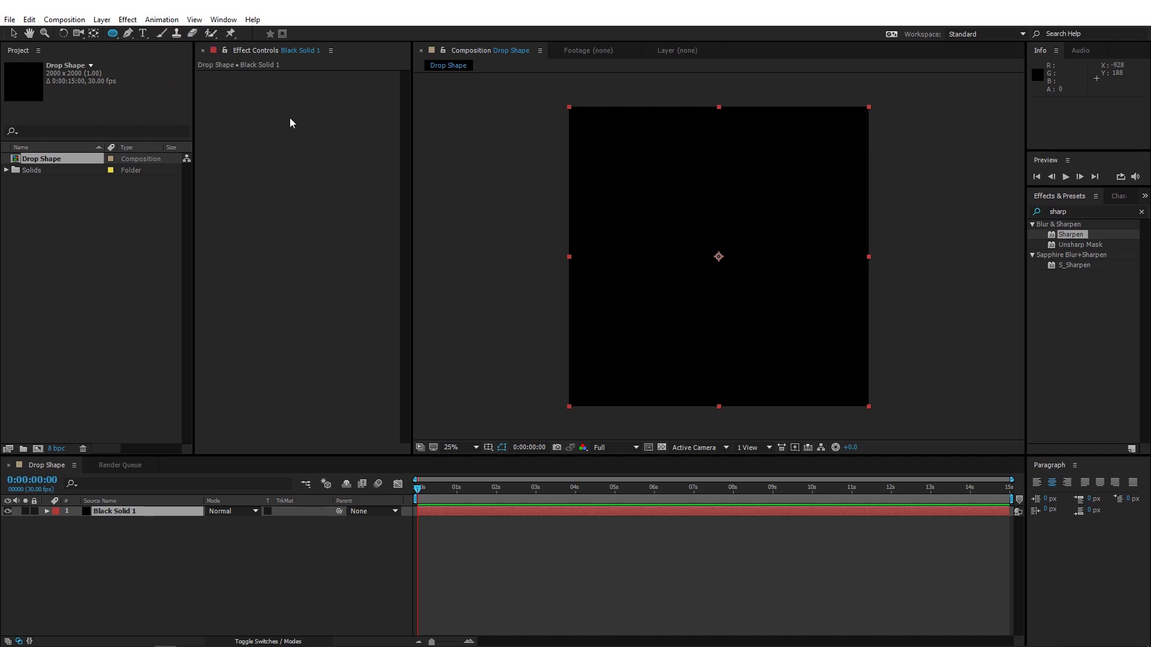
{"action": "left_click_drag", "start_coordinate": [660, 191], "coordinate": [805, 319]}
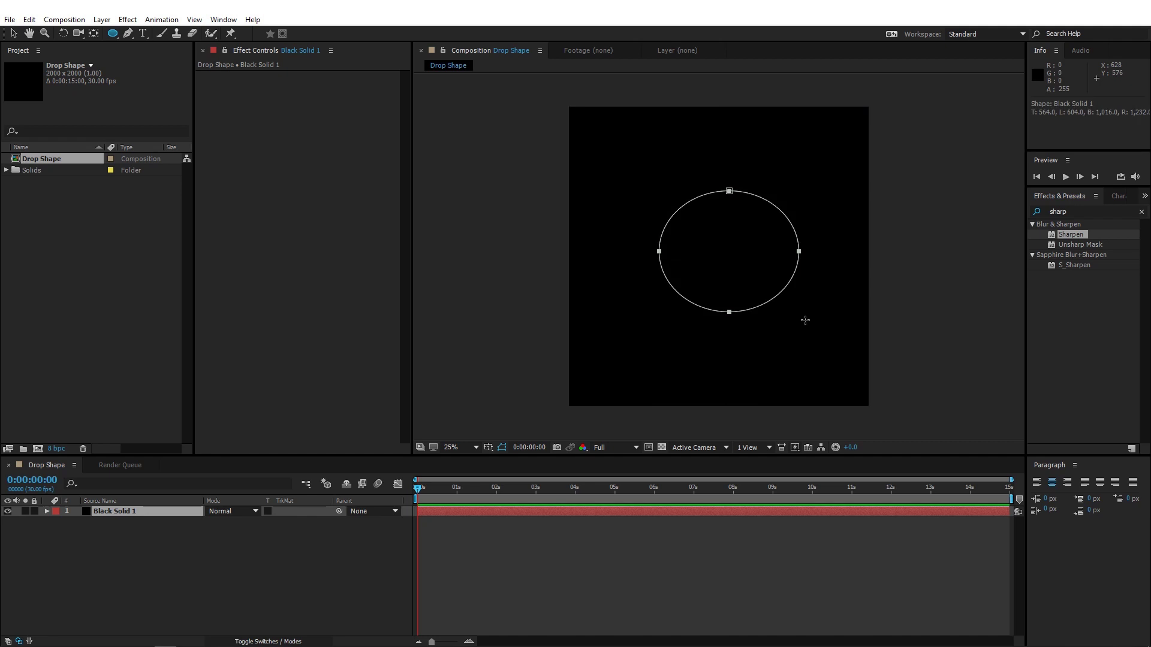
{"action": "key", "text": "ctrl+z"}
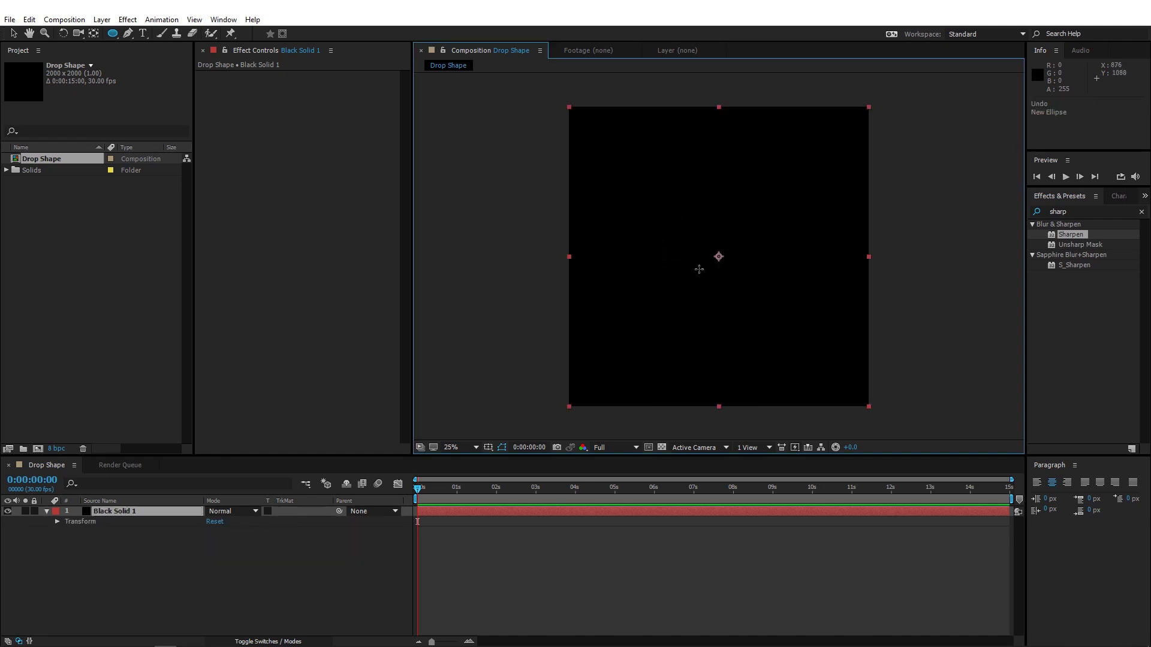
{"action": "double_click", "coordinate": [113, 34]}
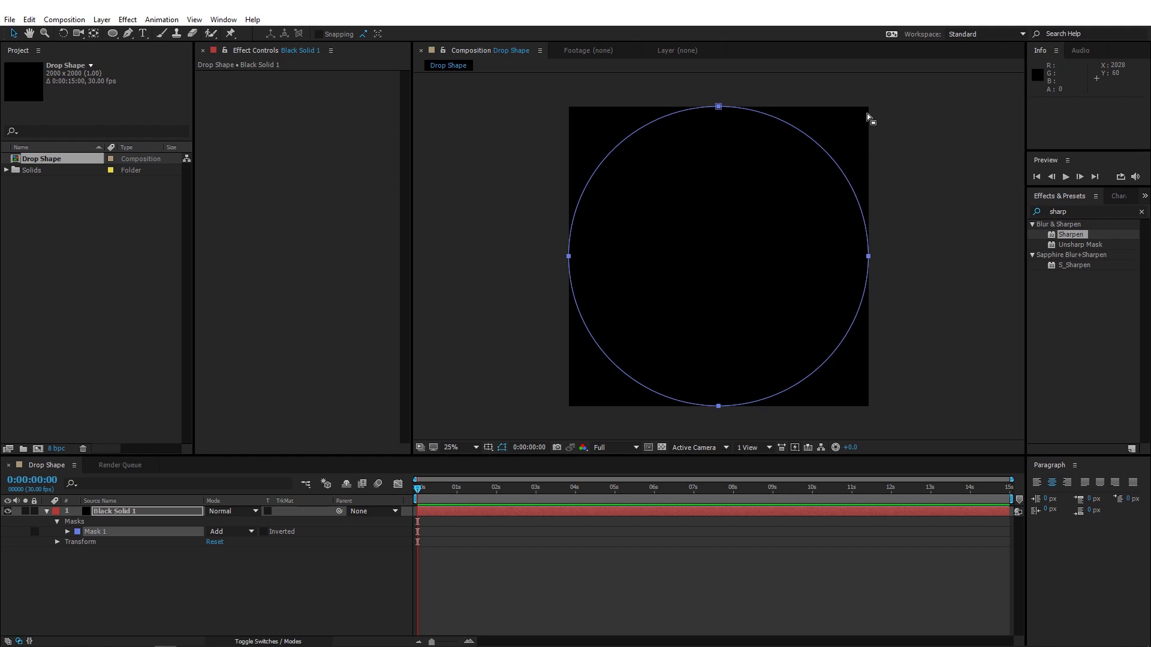
- Shrink the circle mask to 42% about its centre and show the transparency grid
{"action": "left_click", "coordinate": [720, 109]}
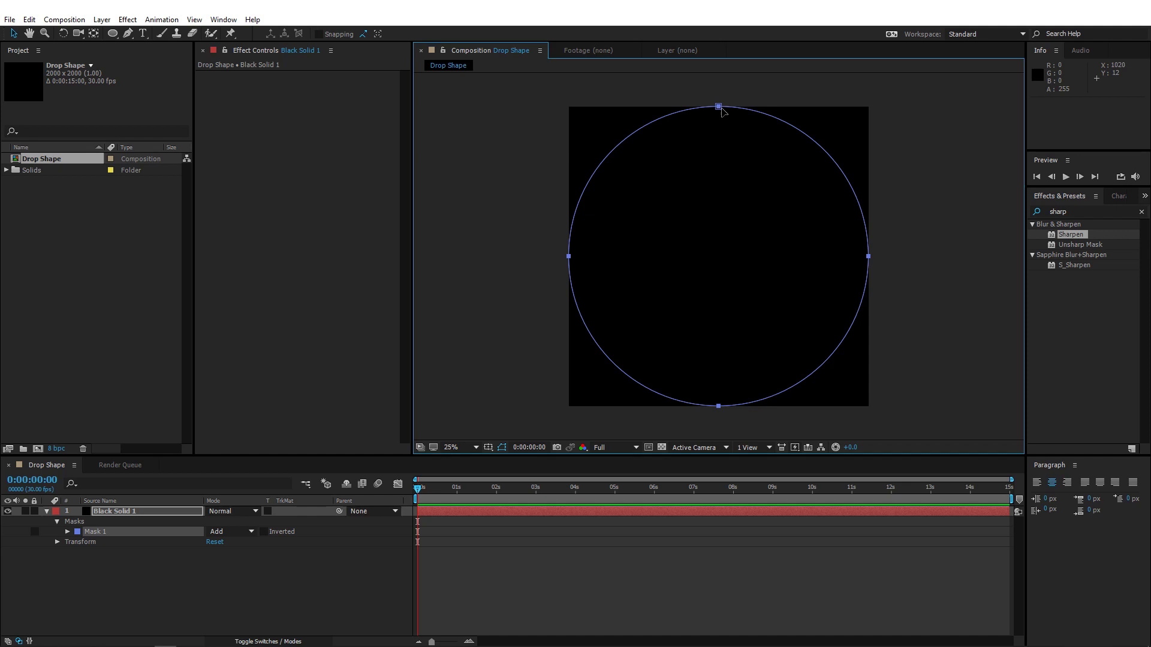
{"action": "double_click", "coordinate": [719, 107]}
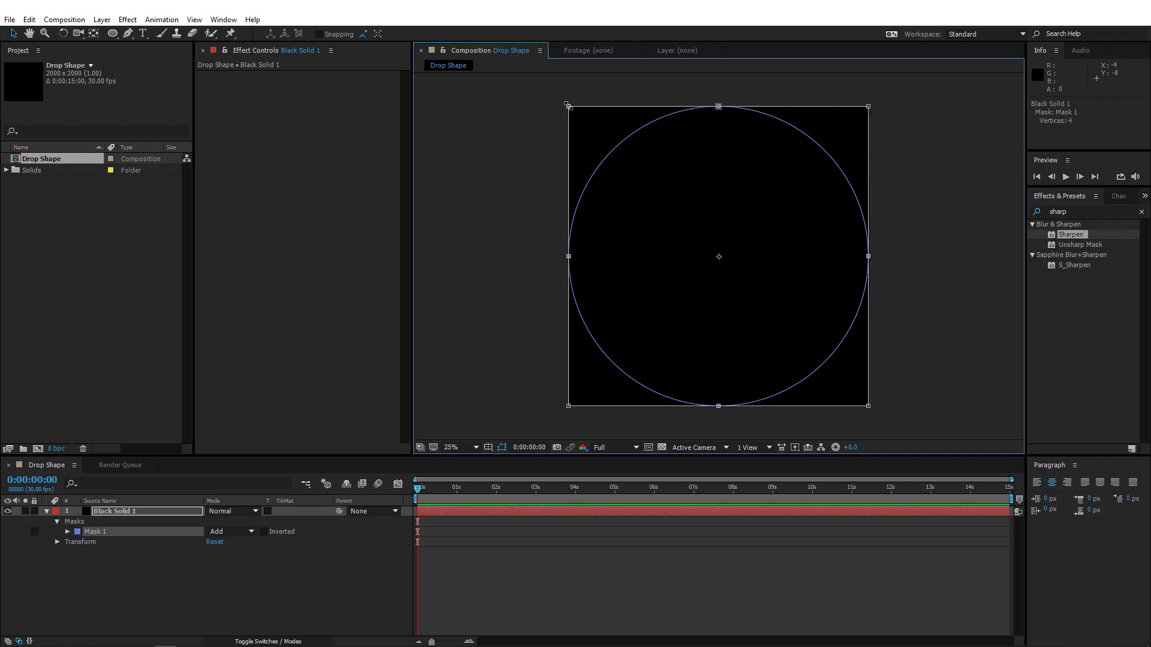
{"action": "left_click_drag", "start_coordinate": [567, 104], "coordinate": [655, 193]}
{"action": "left_click", "coordinate": [662, 449]}
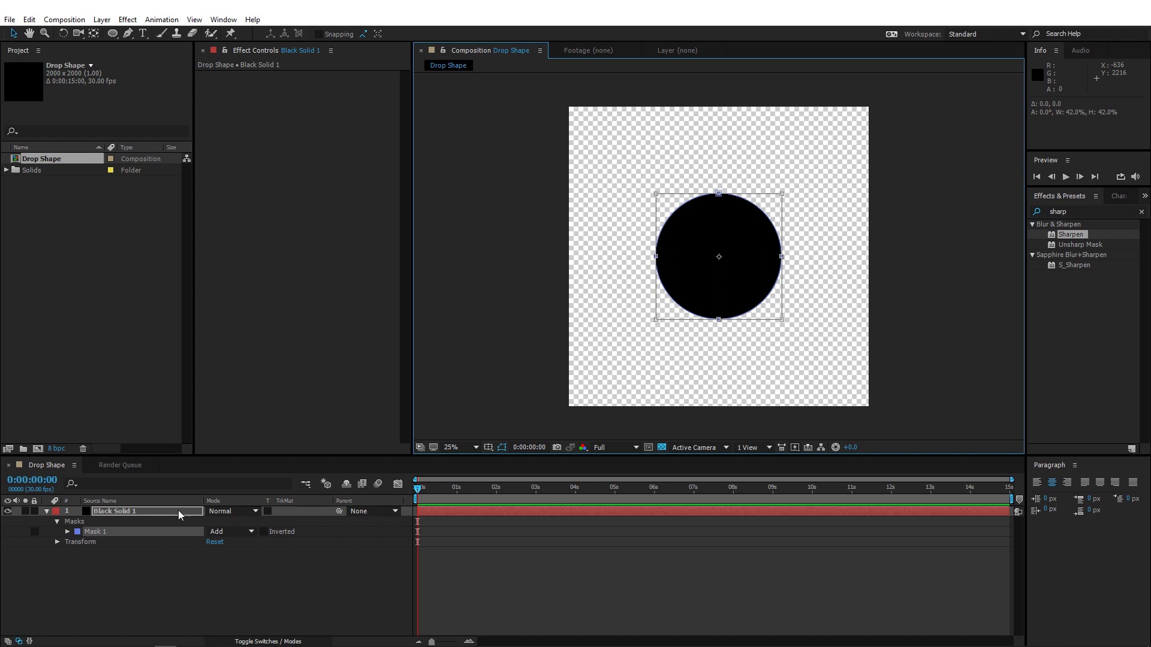
- Keyframe Mask Path and Mask Feather at 0s and at 0:00:03:07
{"action": "key", "text": "m"}
{"action": "key", "text": "m"}
{"action": "key", "text": "m"}
{"action": "key", "text": "m"}
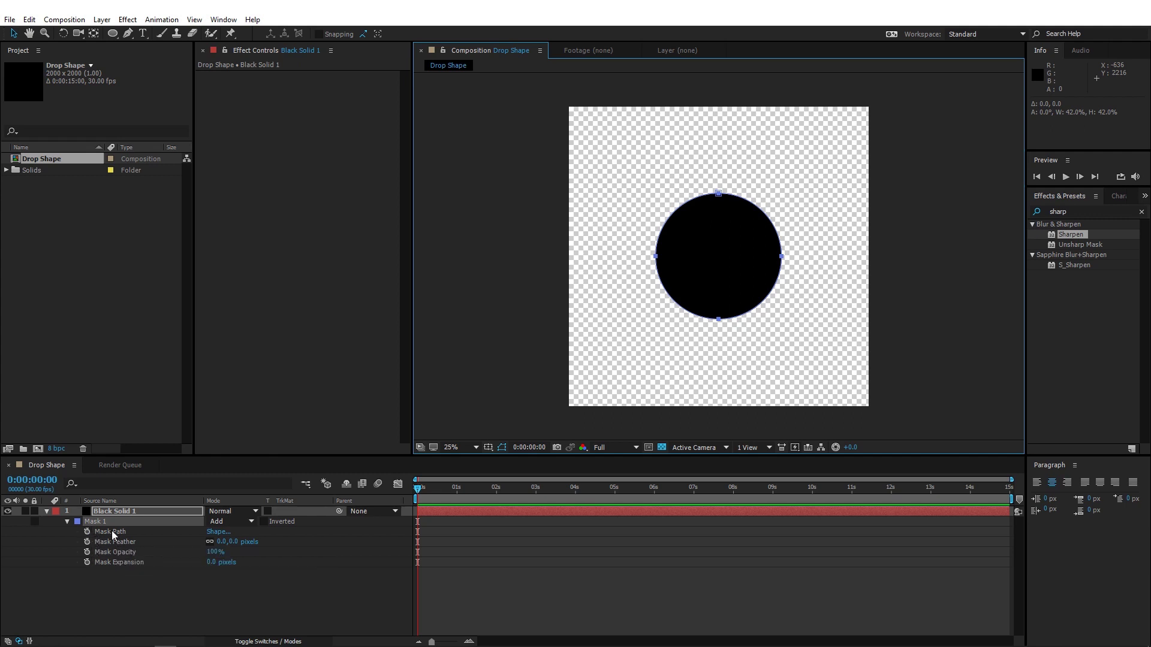
{"action": "left_click", "coordinate": [416, 490]}
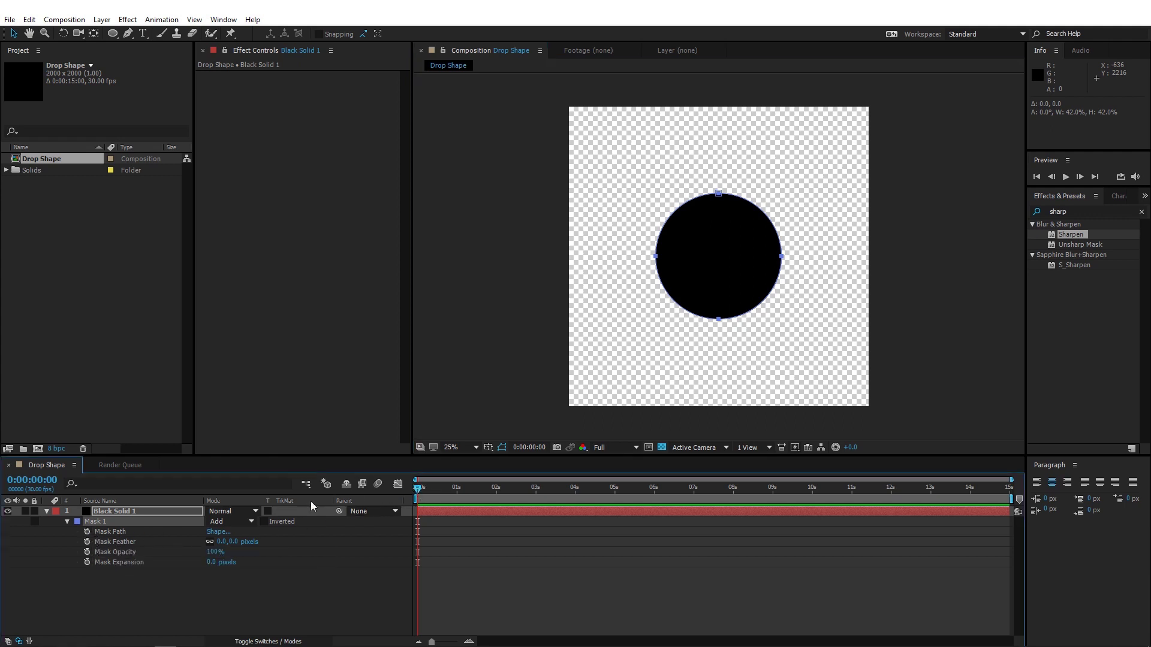
{"action": "left_click", "coordinate": [88, 532]}
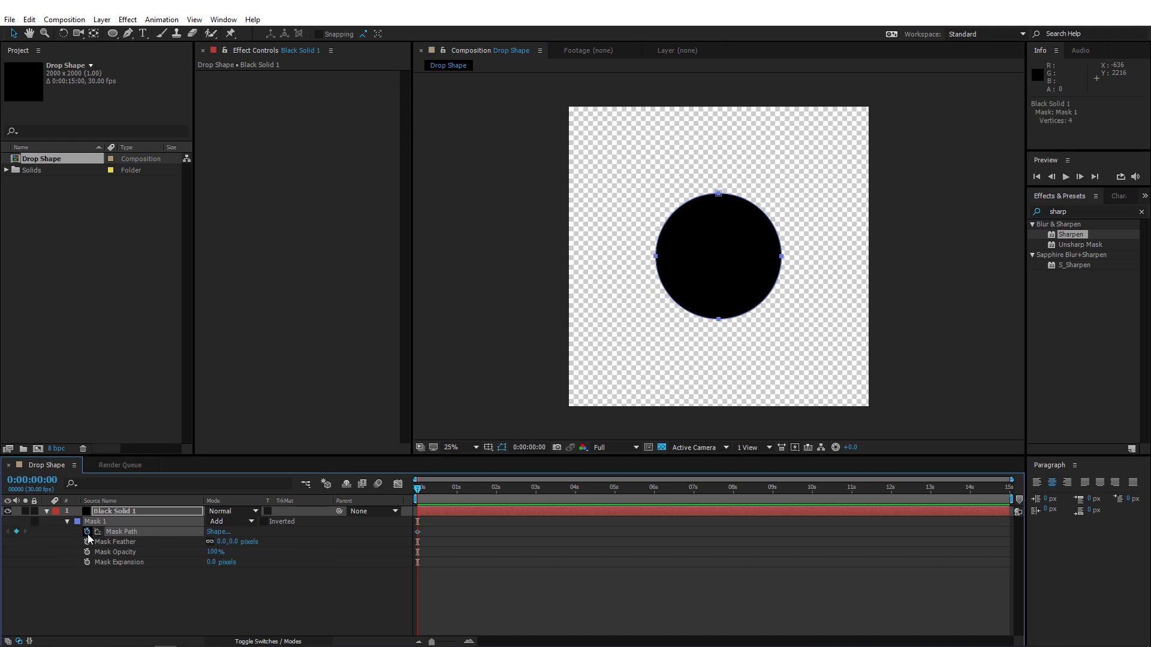
{"action": "left_click", "coordinate": [87, 541]}
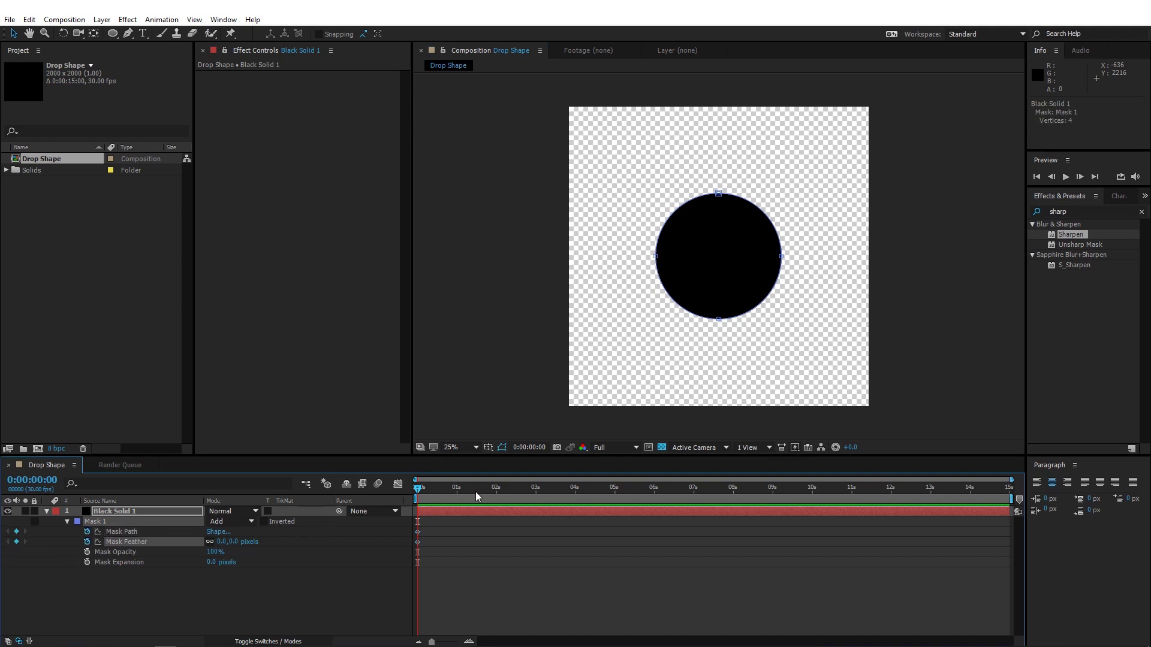
{"action": "left_click", "coordinate": [552, 492]}
{"action": "left_click_drag", "start_coordinate": [553, 493], "coordinate": [547, 493]}
{"action": "left_click", "coordinate": [16, 532]}
{"action": "left_click", "coordinate": [16, 542]}
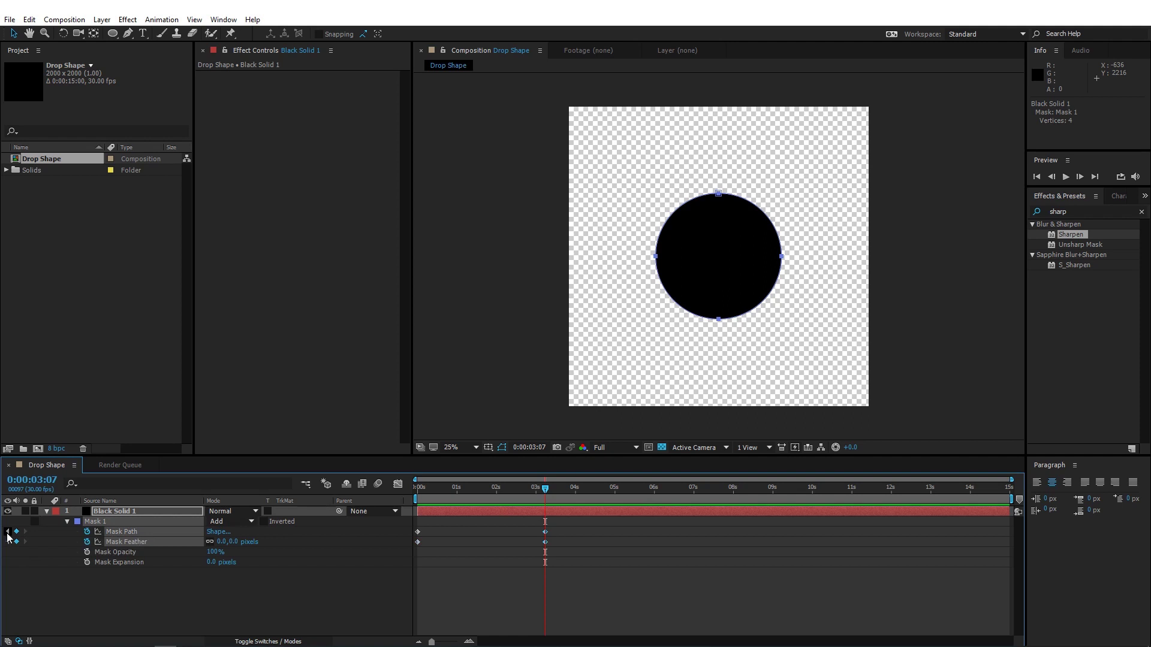
{"action": "left_click", "coordinate": [8, 542]}
- Shrink the mask to a tiny dot at 0s, set feather to 284 at 3s, and return to the start
{"action": "double_click", "coordinate": [718, 195]}
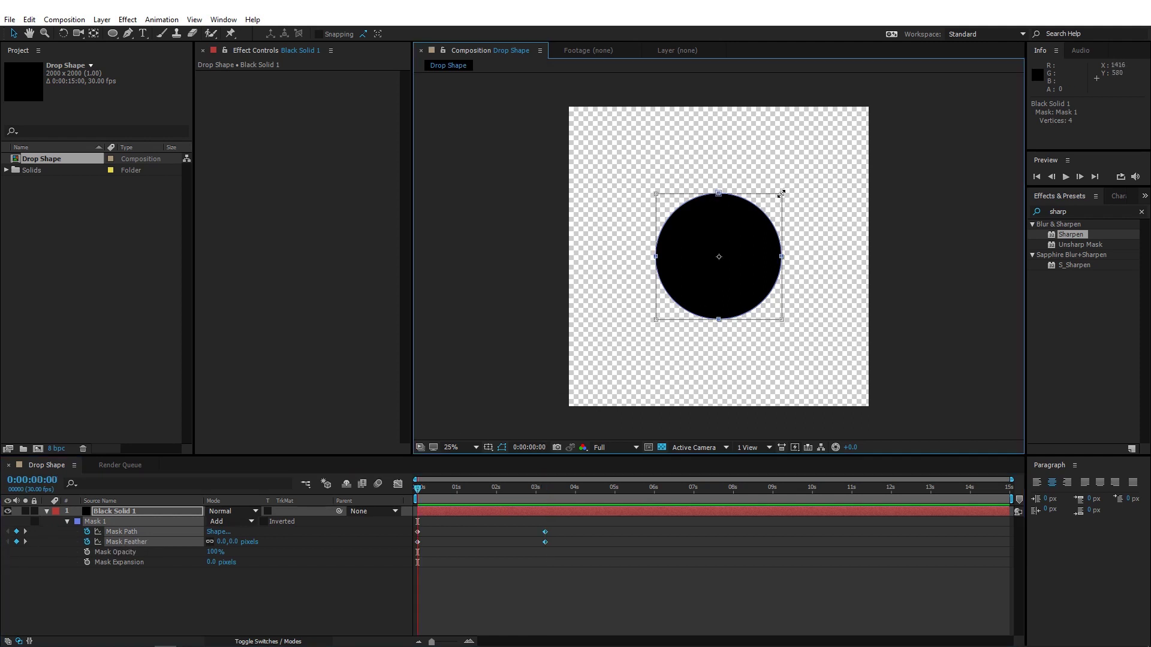
{"action": "left_click_drag", "start_coordinate": [781, 193], "coordinate": [719, 258]}
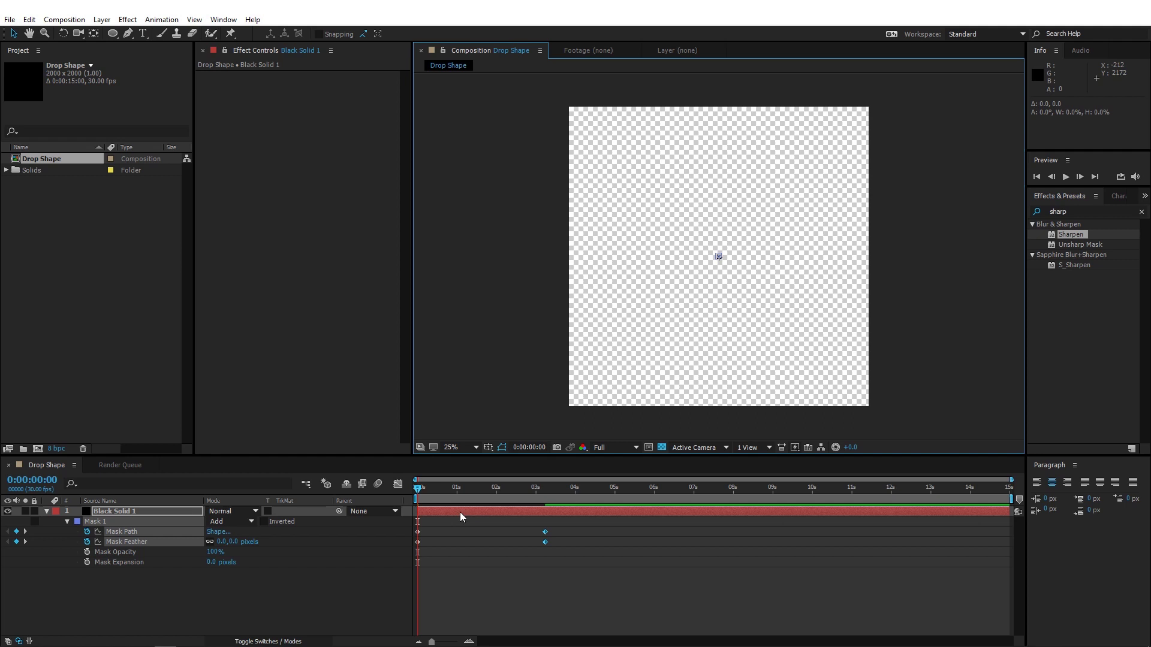
{"action": "left_click_drag", "start_coordinate": [427, 493], "coordinate": [546, 480]}
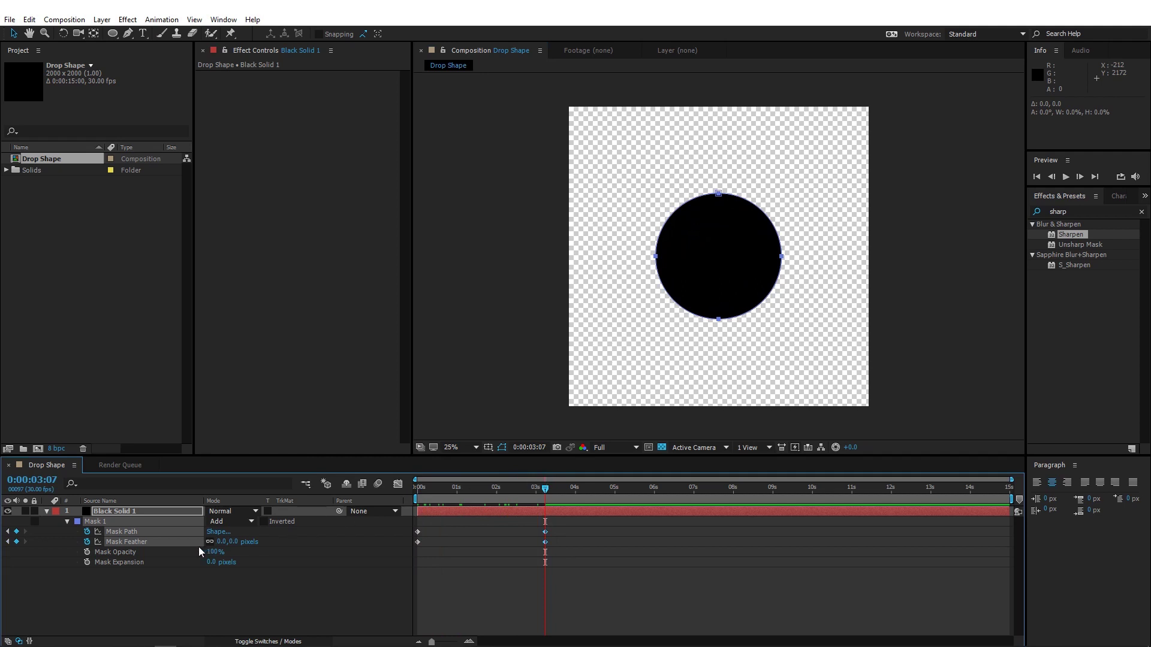
{"action": "left_click", "coordinate": [234, 541]}
{"action": "type", "text": "284"}
{"action": "key", "text": "Return"}
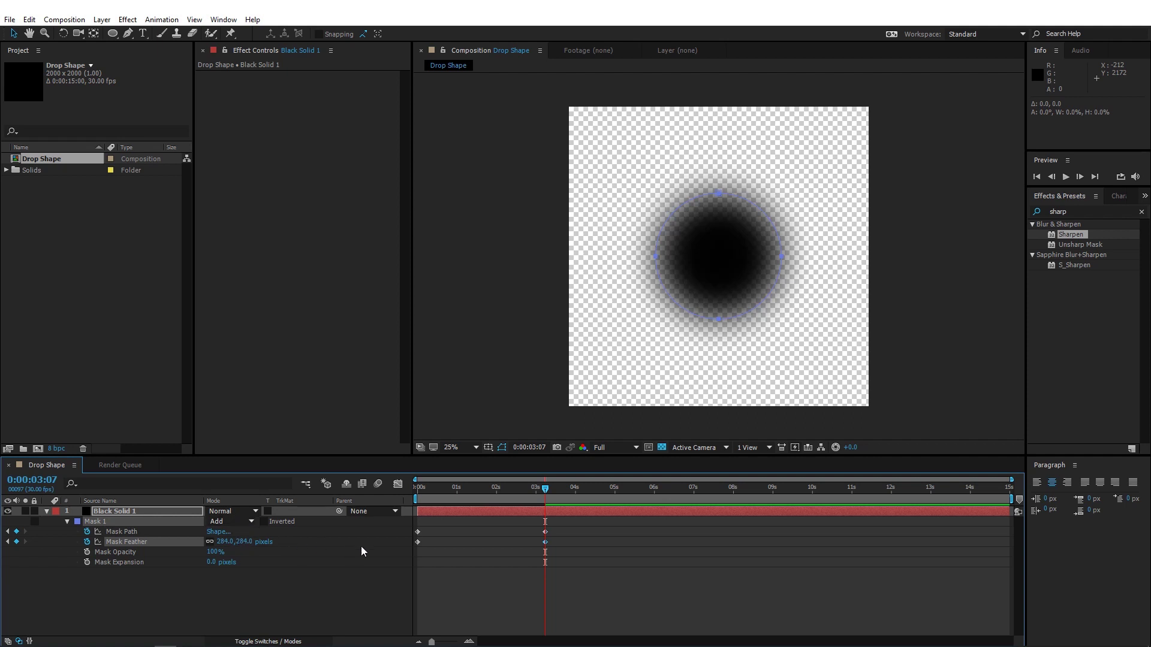
{"action": "left_click", "coordinate": [441, 489]}
{"action": "left_click_drag", "start_coordinate": [442, 492], "coordinate": [404, 494]}
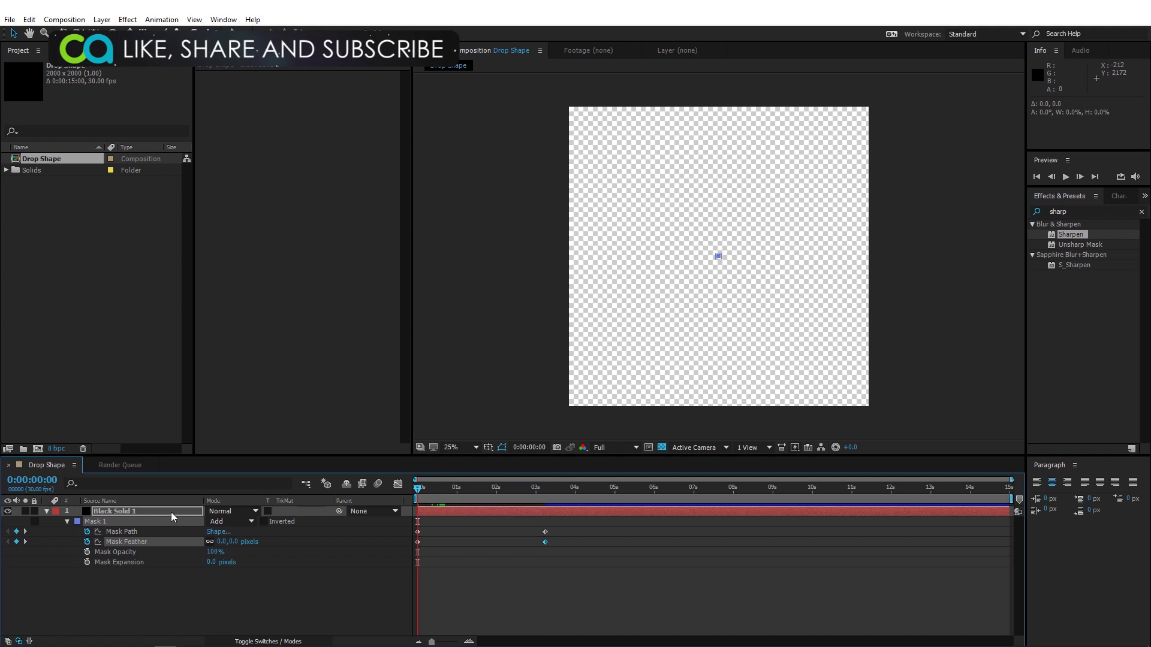
- Keyframe Black Solid 1's Scale from 0% at 0s to 100% at 0:00:00:21
{"action": "key", "text": "s"}
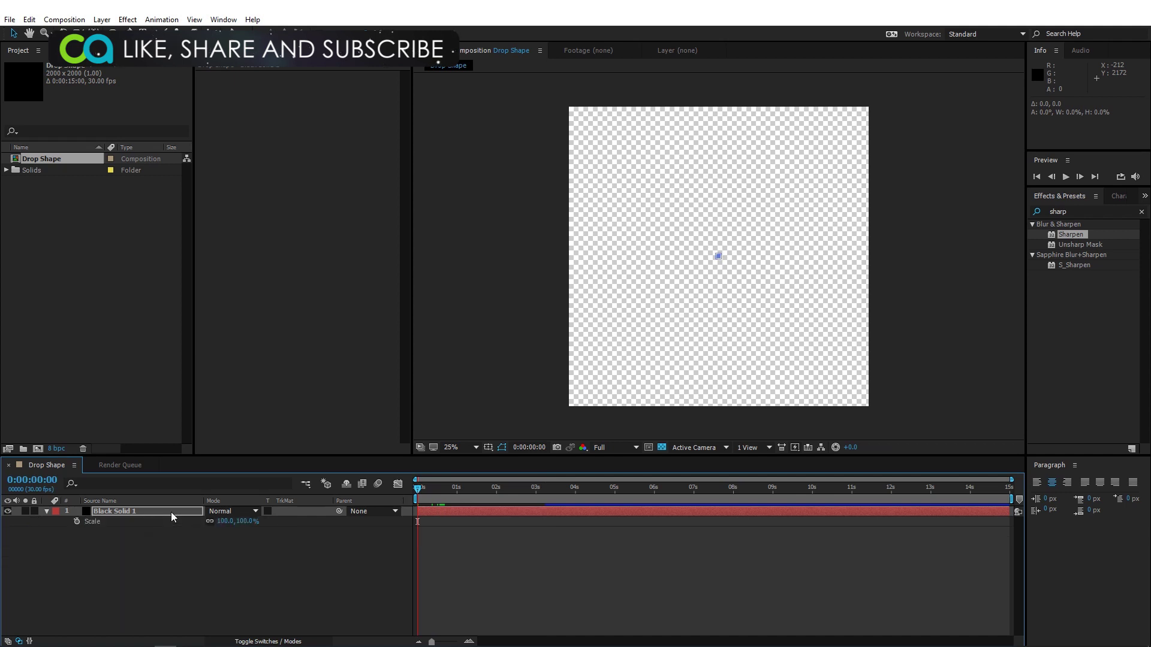
{"action": "left_click", "coordinate": [78, 522]}
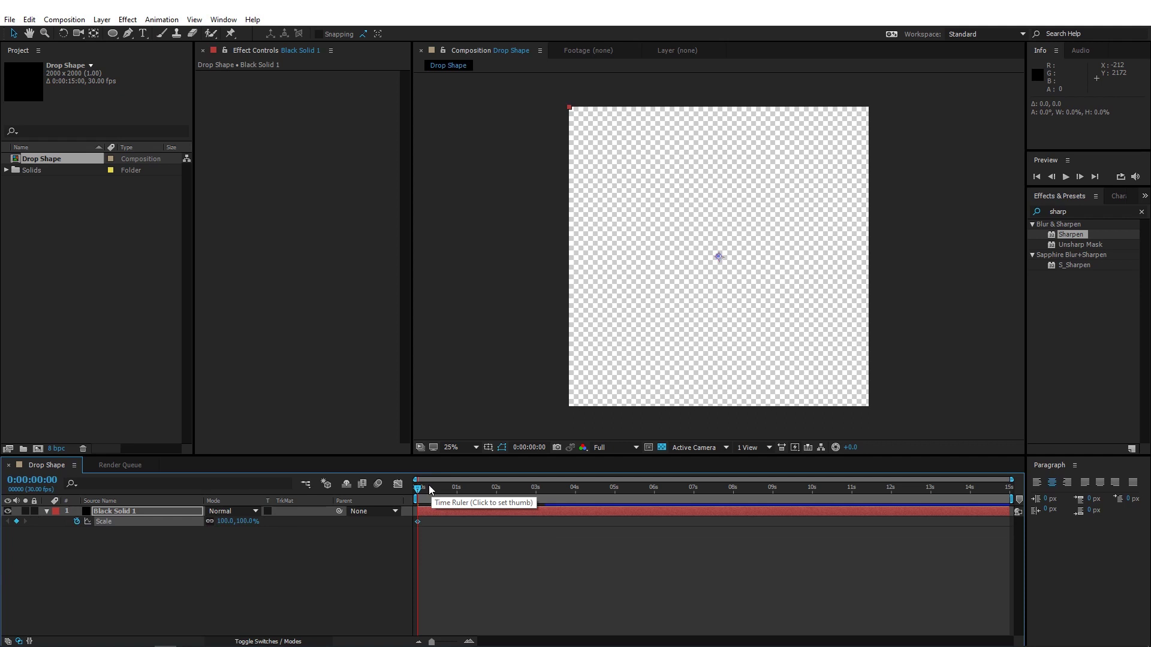
{"action": "left_click_drag", "start_coordinate": [423, 486], "coordinate": [446, 487]}
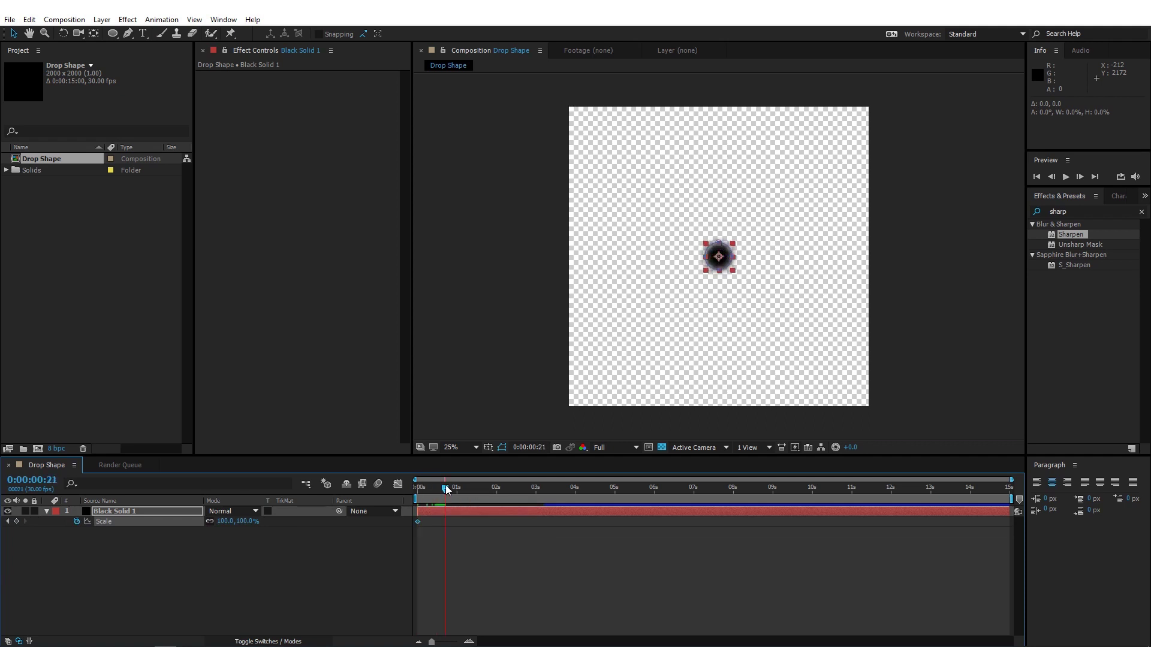
{"action": "left_click", "coordinate": [16, 521]}
{"action": "left_click", "coordinate": [8, 521]}
{"action": "left_click", "coordinate": [224, 521]}
{"action": "type", "text": "0"}
{"action": "key", "text": "Return"}
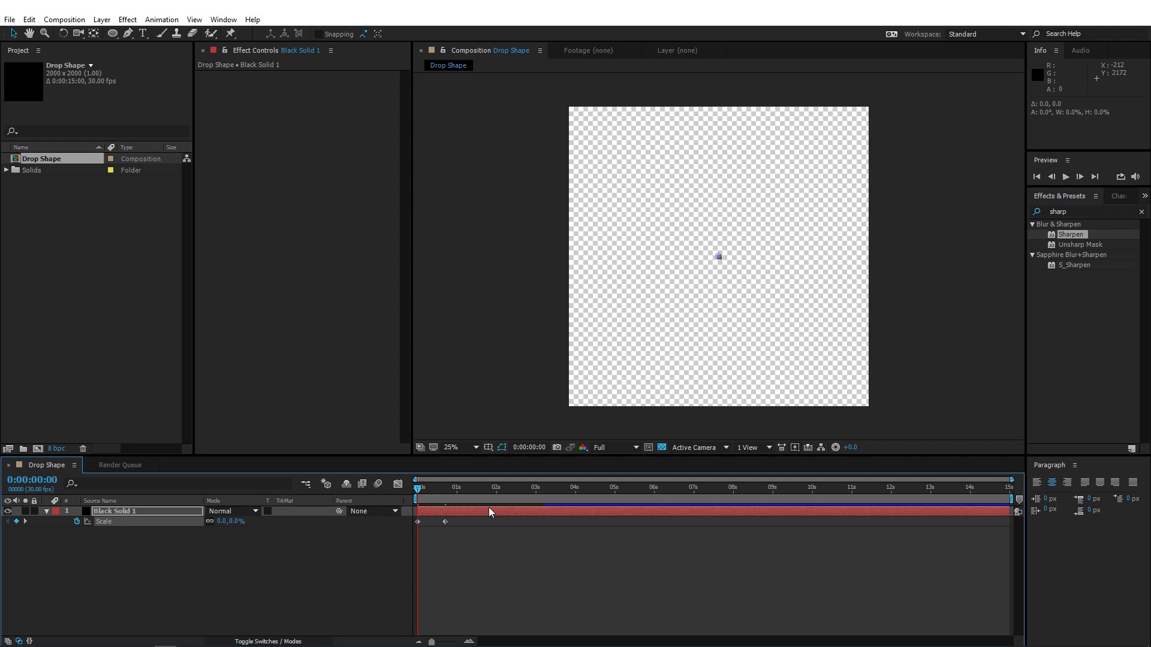
{"action": "key", "text": "u"}
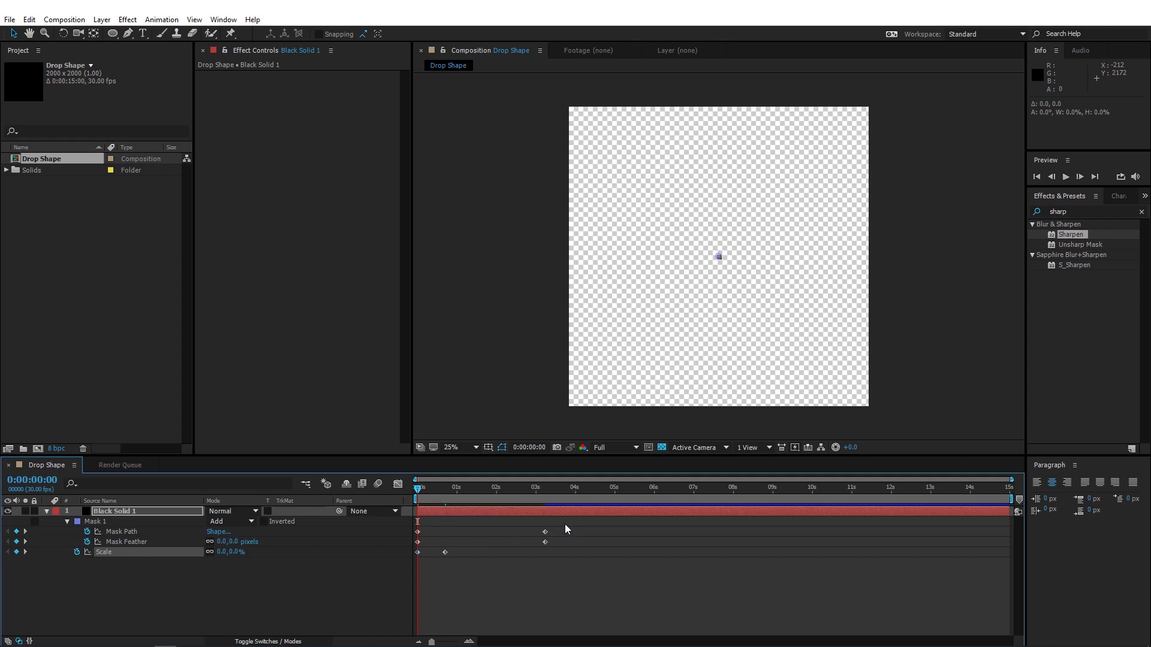
- Apply Easy Ease (F9) to all six mask and Scale keyframes and preview the growth
{"action": "left_click_drag", "start_coordinate": [567, 525], "coordinate": [389, 572]}
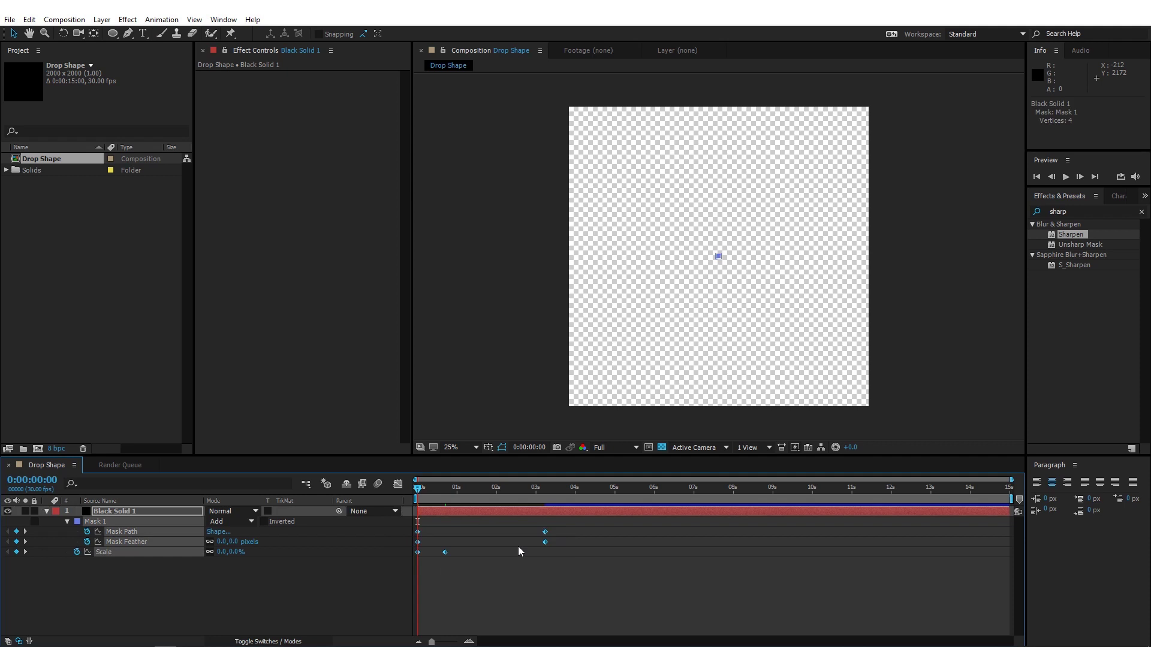
{"action": "key", "text": "F9"}
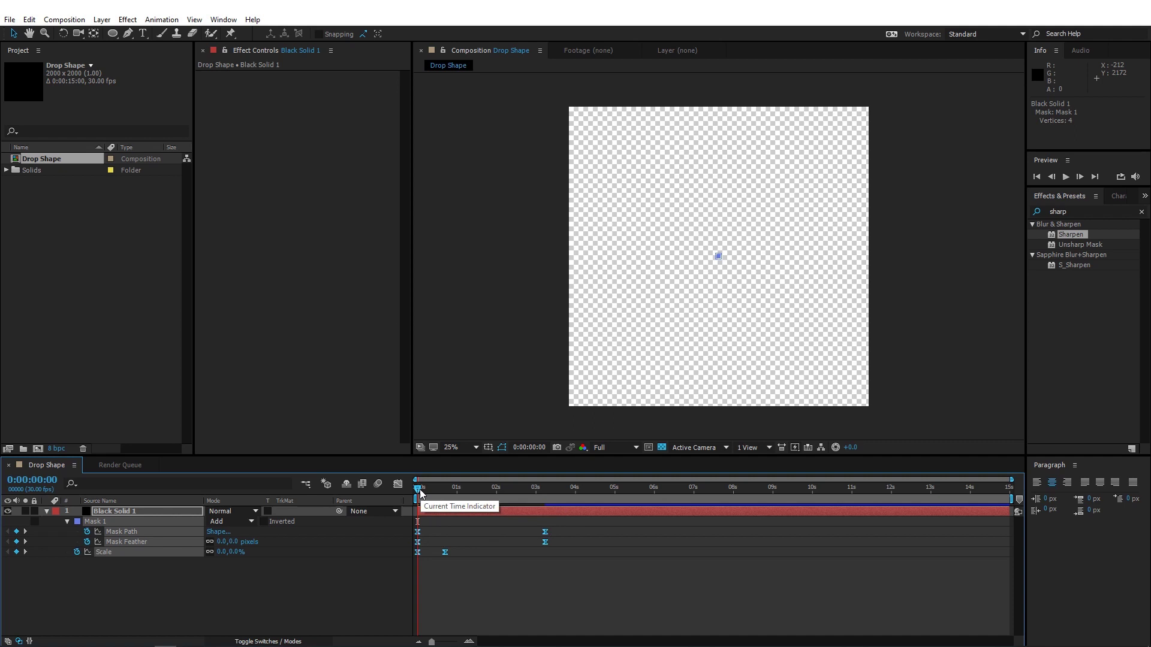
{"action": "left_click_drag", "start_coordinate": [419, 488], "coordinate": [545, 489]}
{"action": "key", "text": "space"}
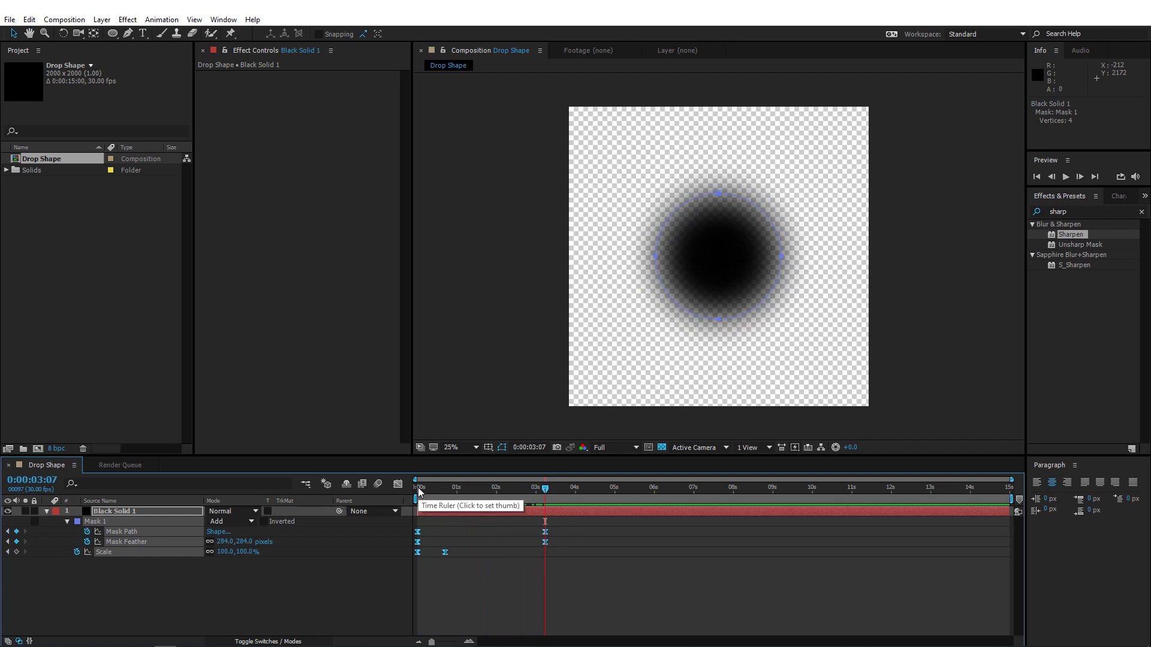
{"action": "left_click_drag", "start_coordinate": [419, 488], "coordinate": [547, 489]}
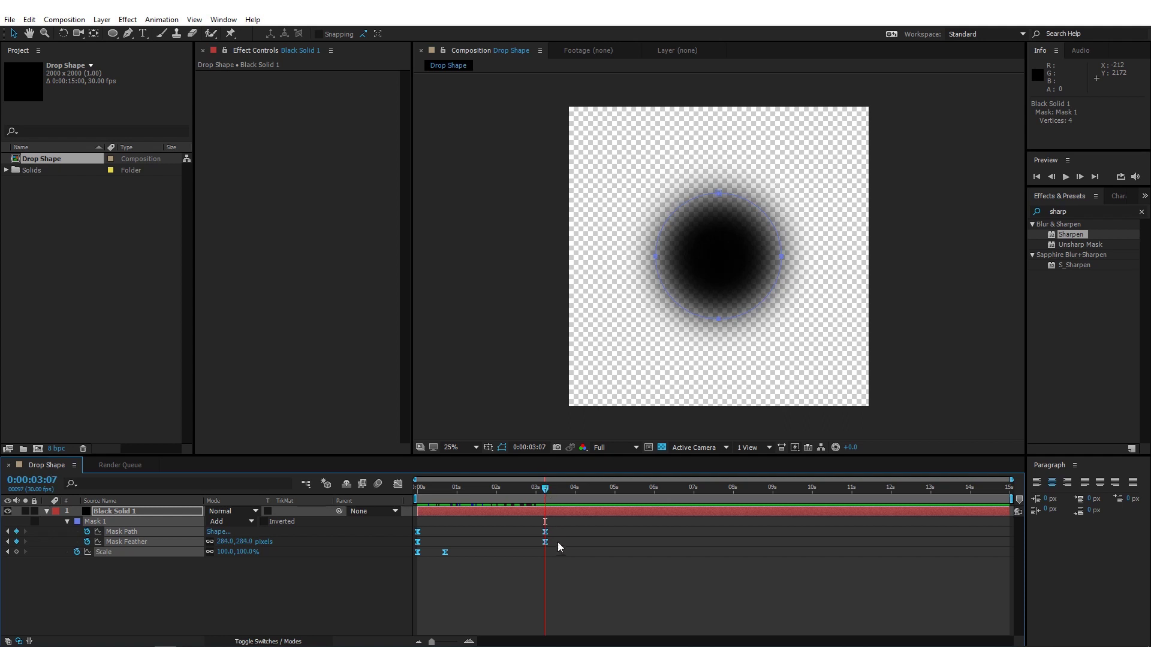
{"action": "left_click_drag", "start_coordinate": [574, 528], "coordinate": [519, 549]}
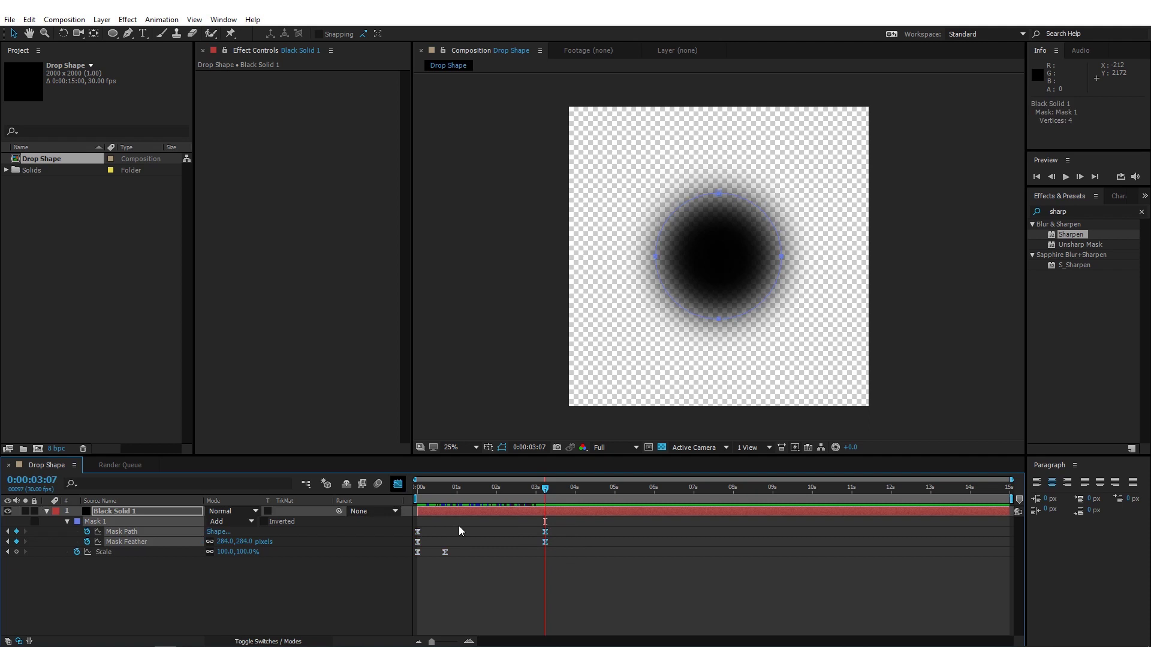
- In the Graph Editor, drag the Mask Feather handles for a longer ease into the 3-second keyframe
{"action": "left_click", "coordinate": [398, 483]}
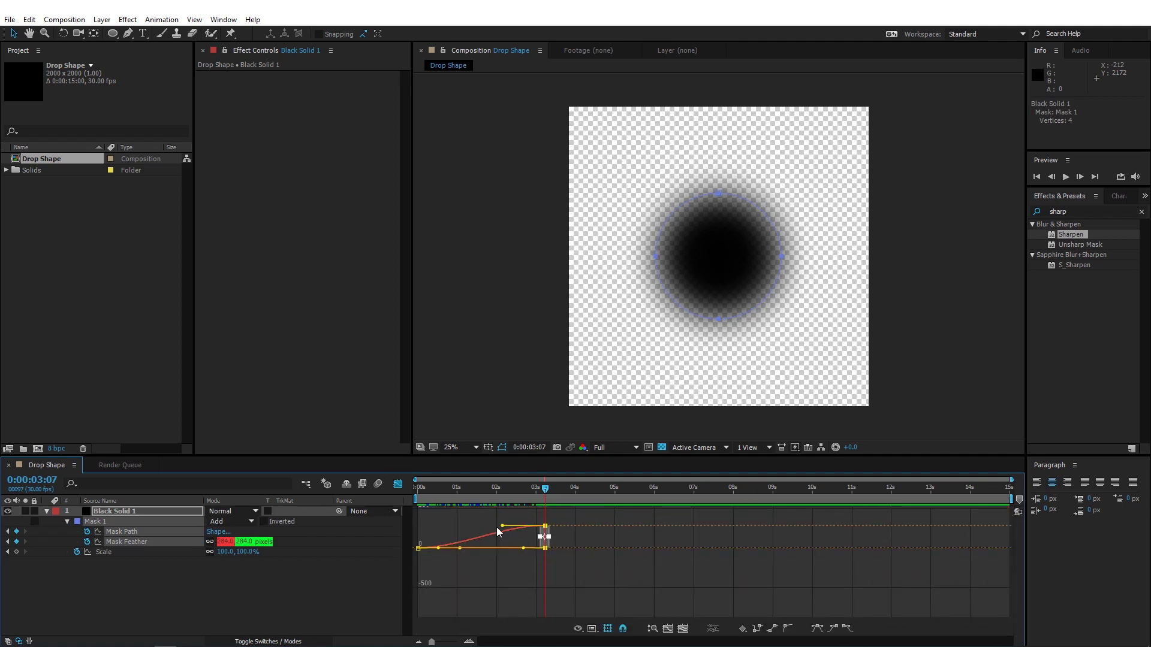
{"action": "left_click_drag", "start_coordinate": [502, 526], "coordinate": [410, 524]}
{"action": "left_click_drag", "start_coordinate": [522, 549], "coordinate": [420, 548]}
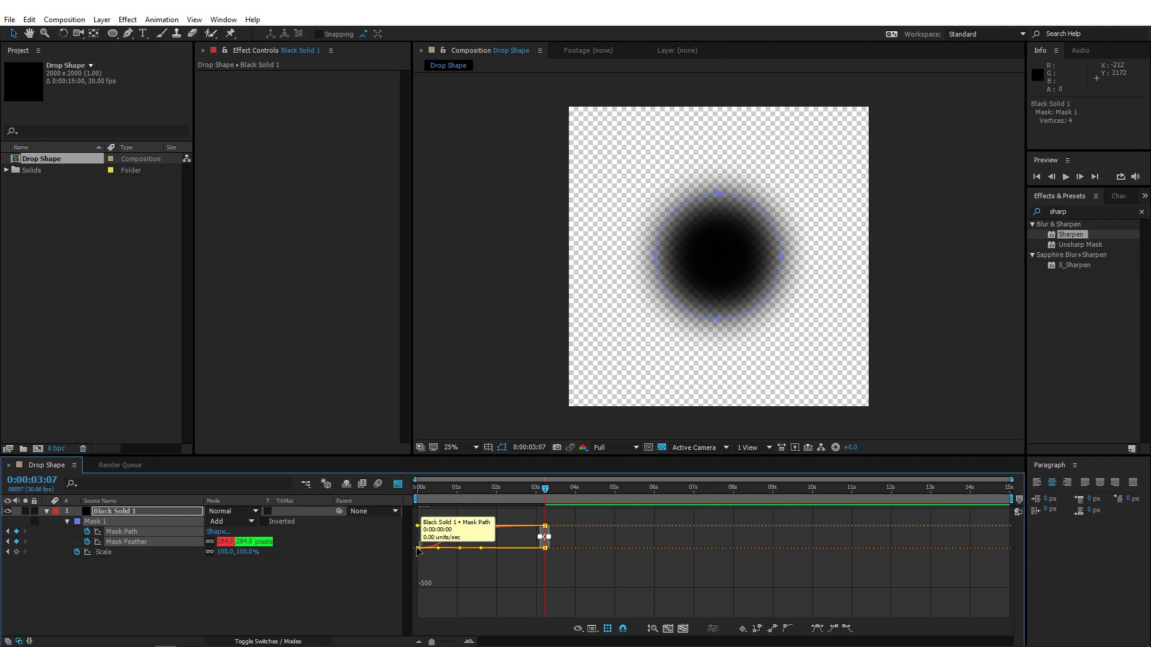
{"action": "right_click", "coordinate": [500, 559]}
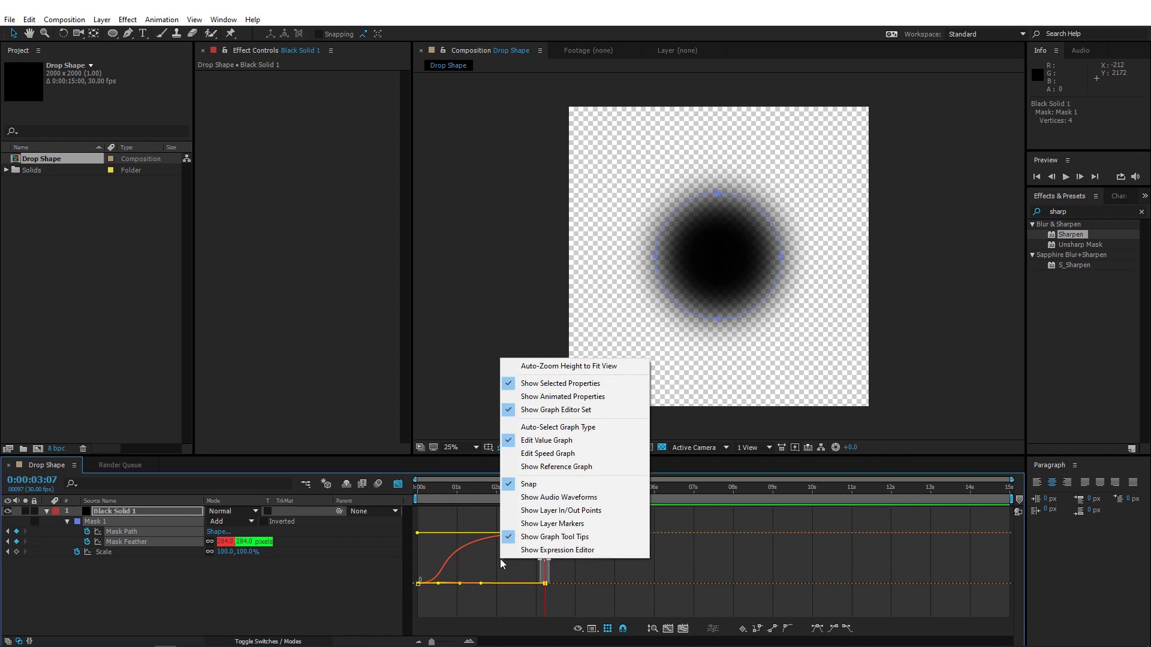
{"action": "left_click", "coordinate": [548, 453]}
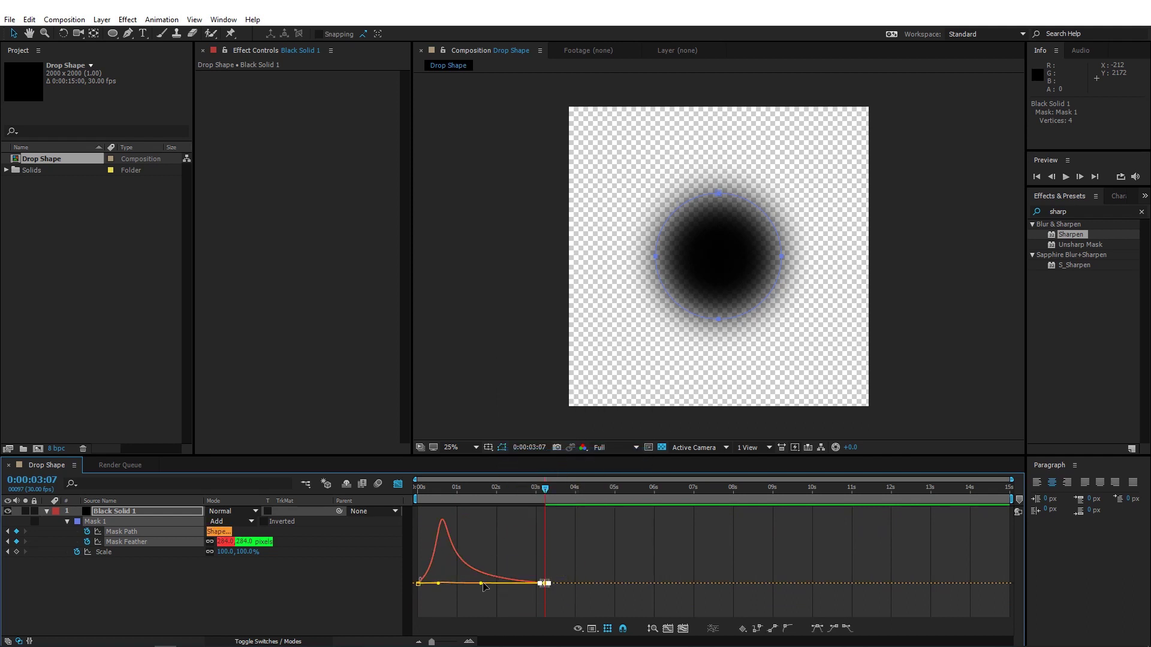
{"action": "right_click", "coordinate": [482, 547]}
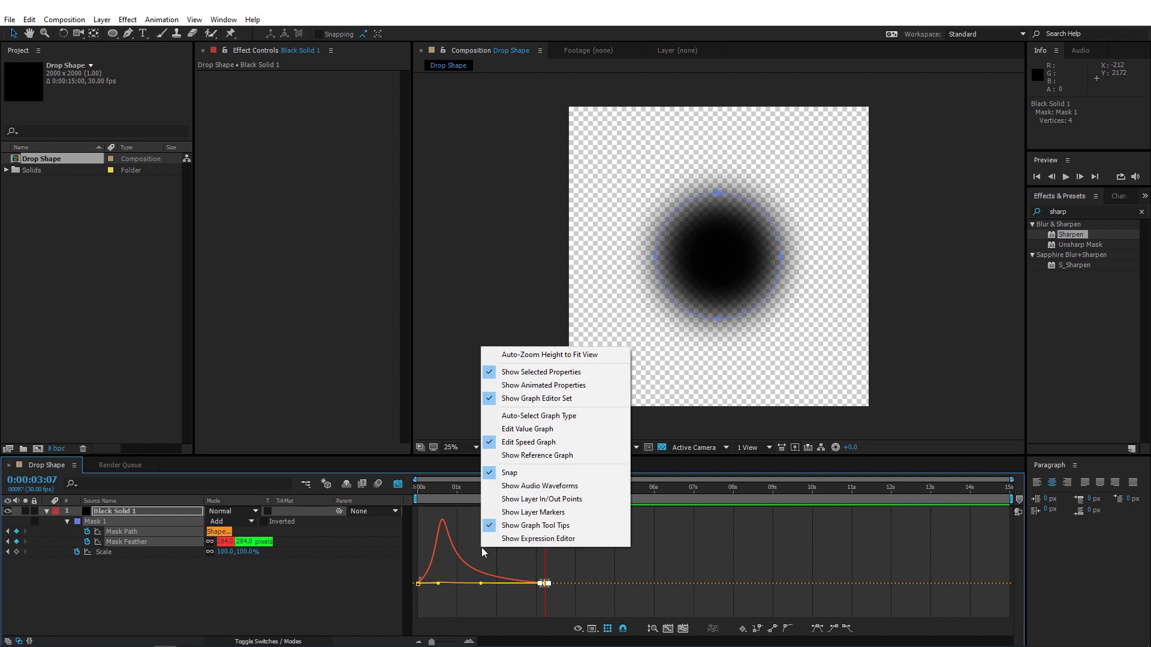
{"action": "left_click", "coordinate": [521, 429]}
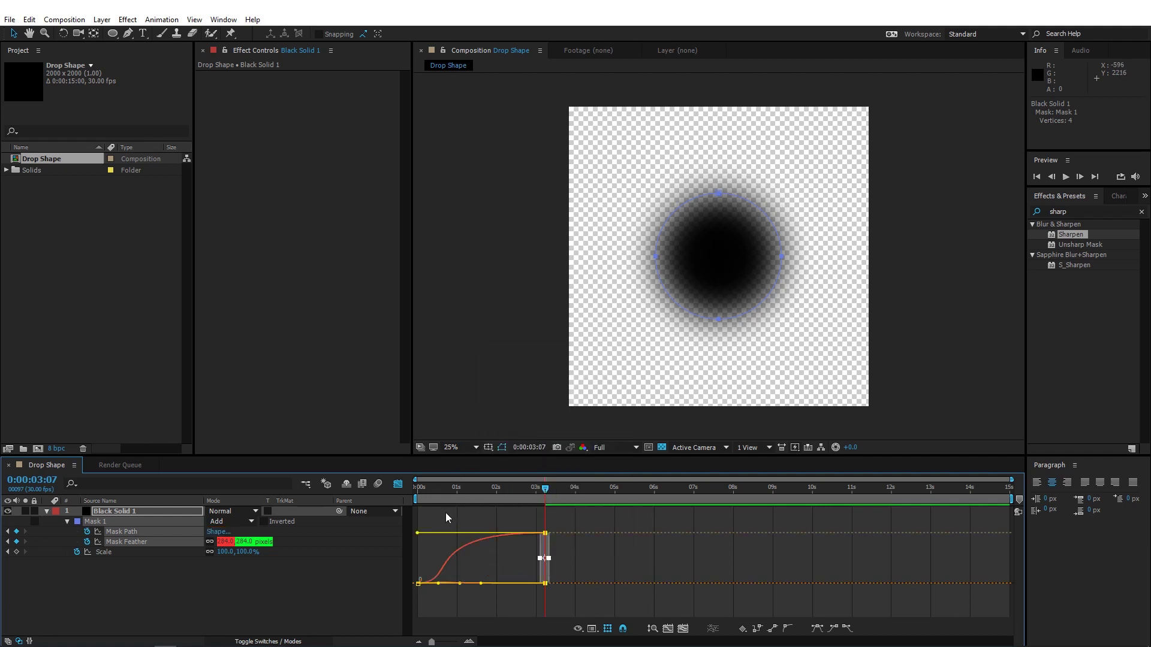
{"action": "left_click", "coordinate": [396, 484]}
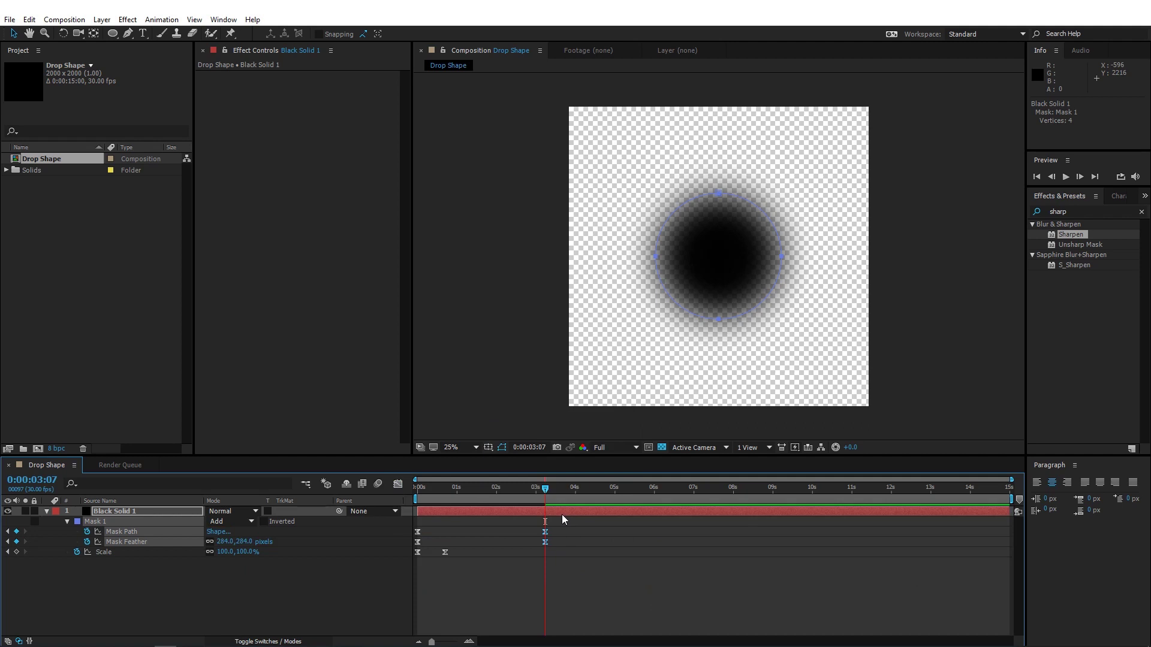
- Drag the frame-21 Scale keyframe's bezier handle left in the Graph Editor for a gentler settle
{"action": "left_click_drag", "start_coordinate": [469, 570], "coordinate": [438, 530]}
{"action": "left_click", "coordinate": [443, 487]}
{"action": "left_click_drag", "start_coordinate": [444, 486], "coordinate": [445, 486]}
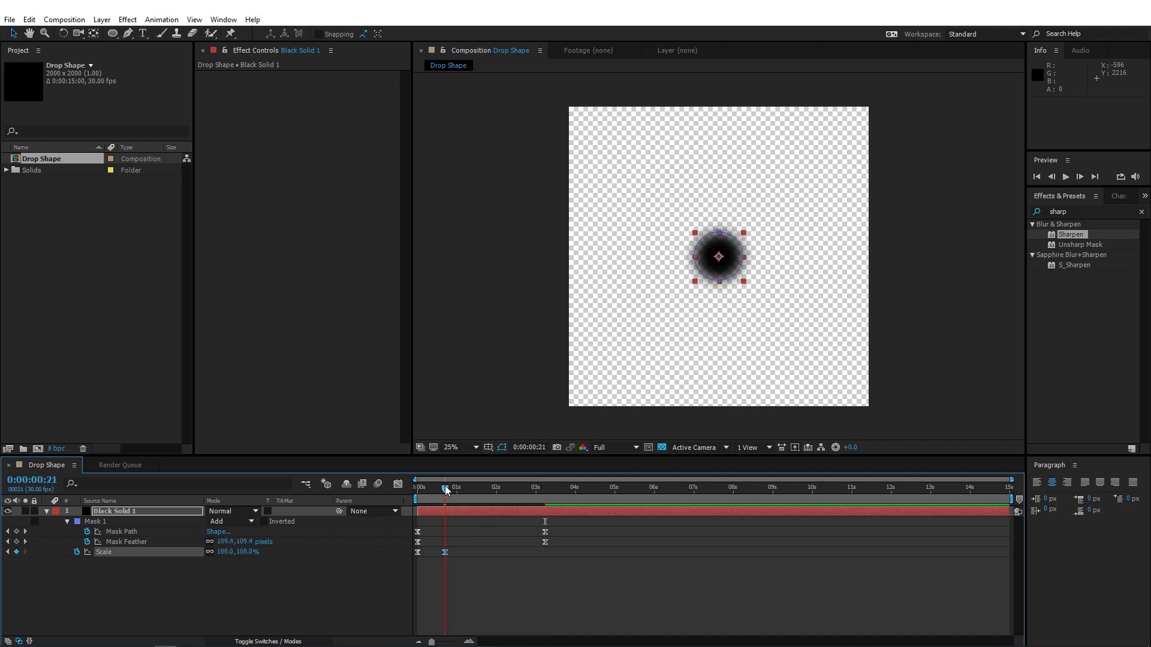
{"action": "left_click", "coordinate": [397, 485]}
{"action": "left_click_drag", "start_coordinate": [439, 565], "coordinate": [407, 568]}
{"action": "left_click", "coordinate": [396, 485]}
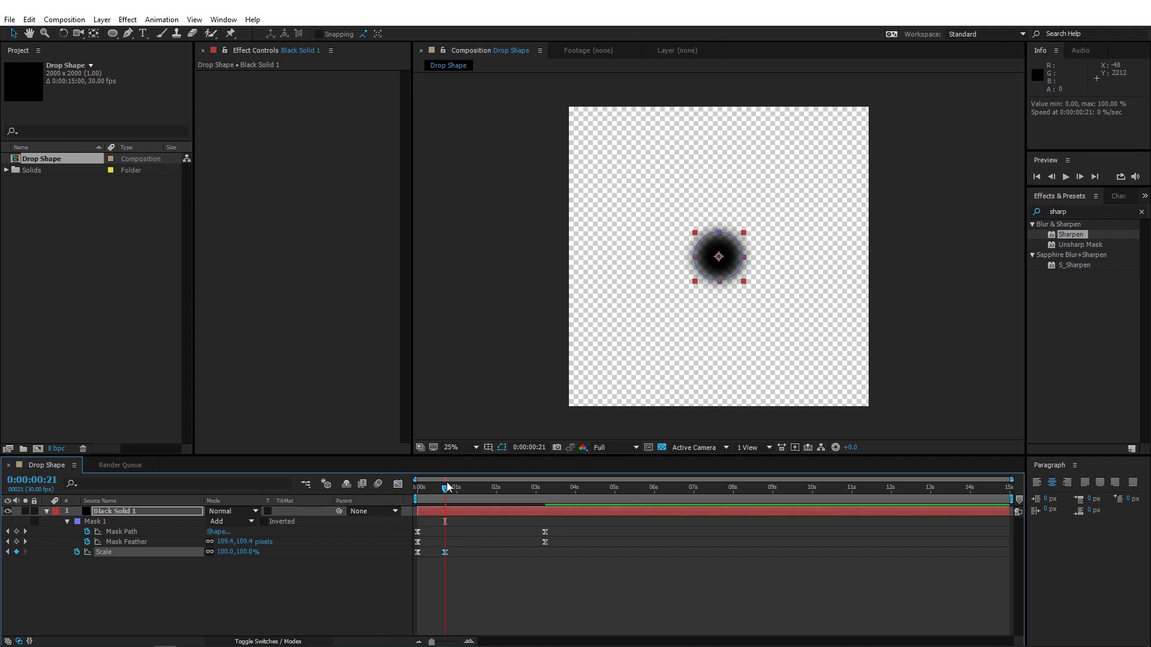
{"action": "left_click_drag", "start_coordinate": [447, 483], "coordinate": [560, 488]}
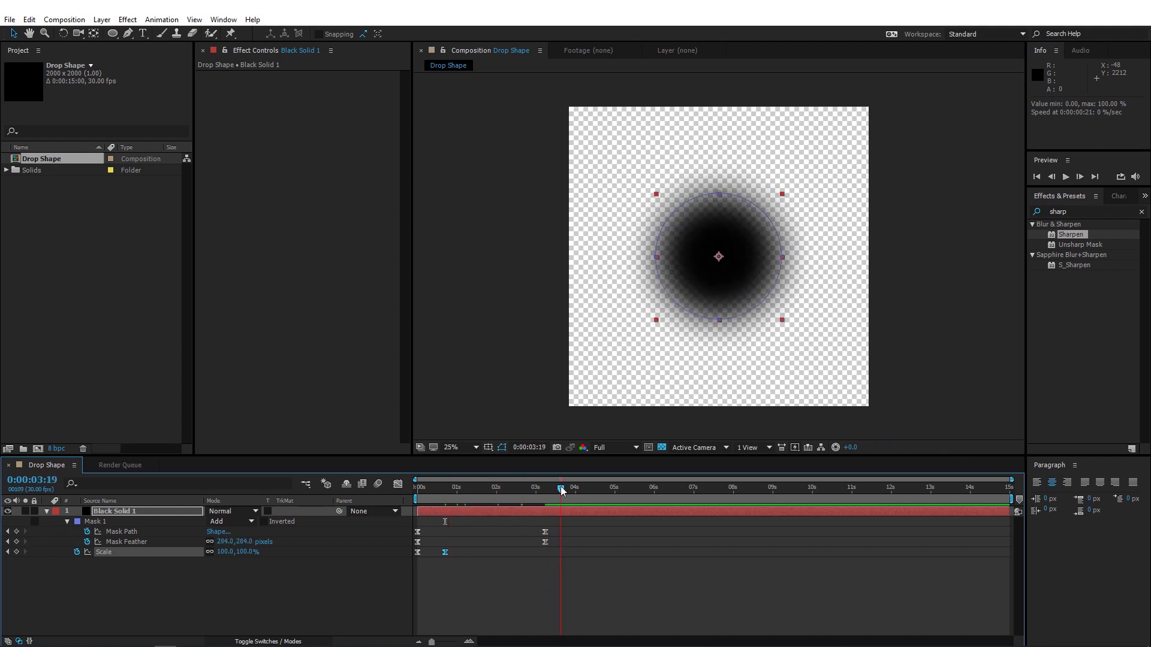
- Apply Roughen Edges to the black solid with the Spiky edge type
{"action": "double_click", "coordinate": [1087, 211]}
{"action": "type", "text": "rou"}
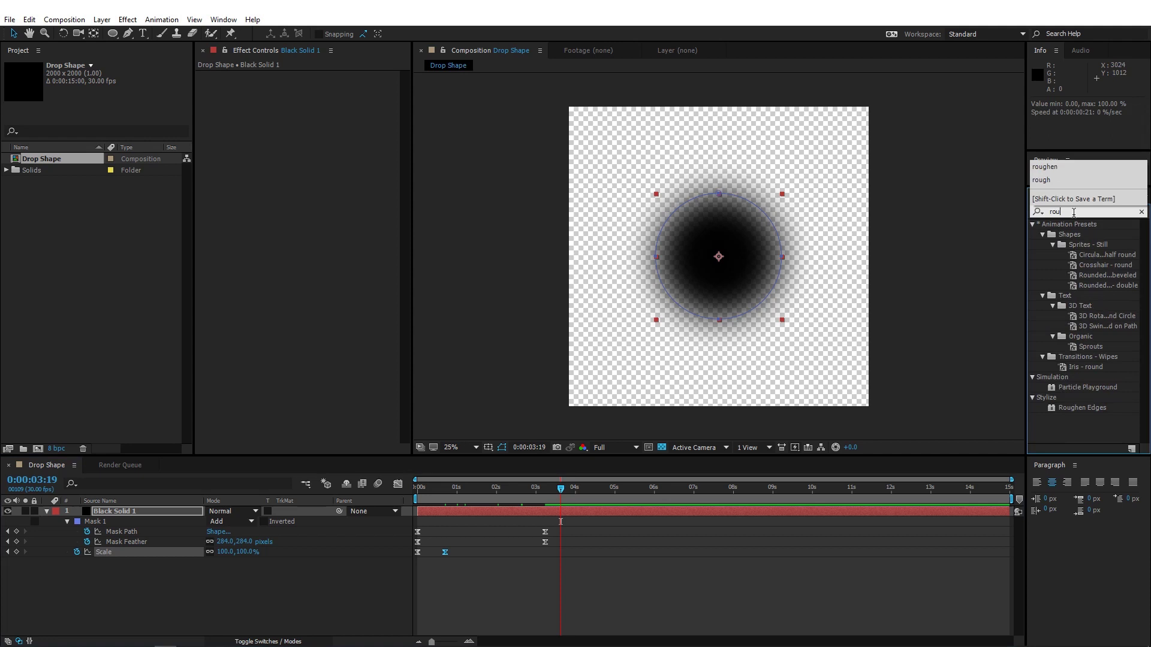
{"action": "type", "text": "gh"}
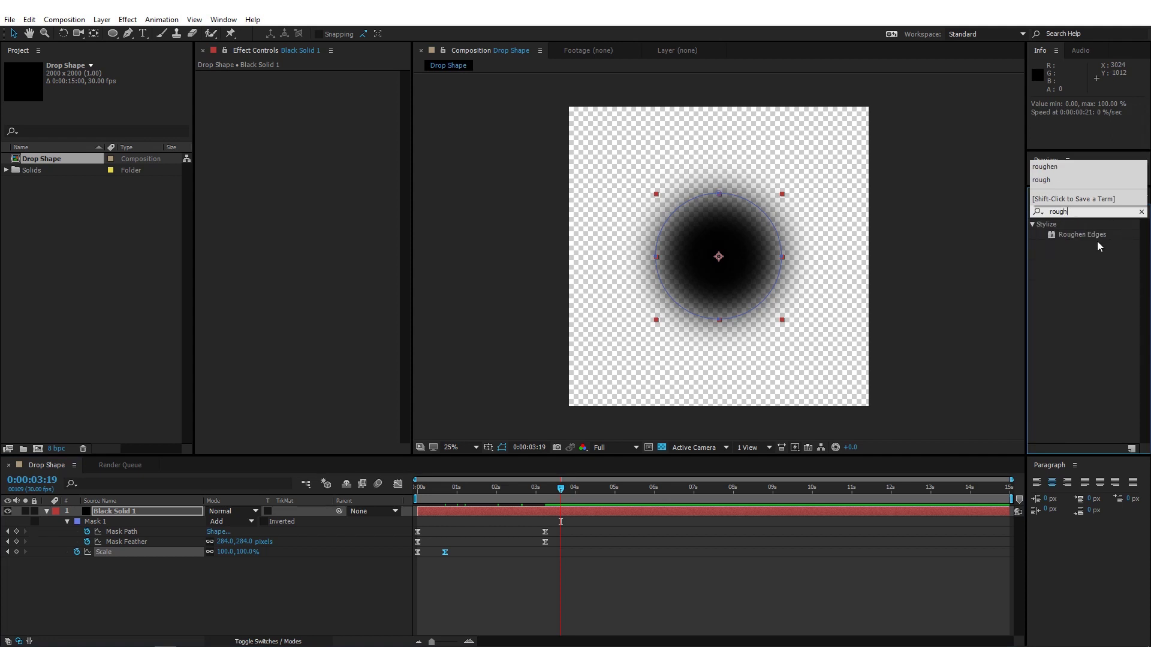
{"action": "double_click", "coordinate": [1097, 236]}
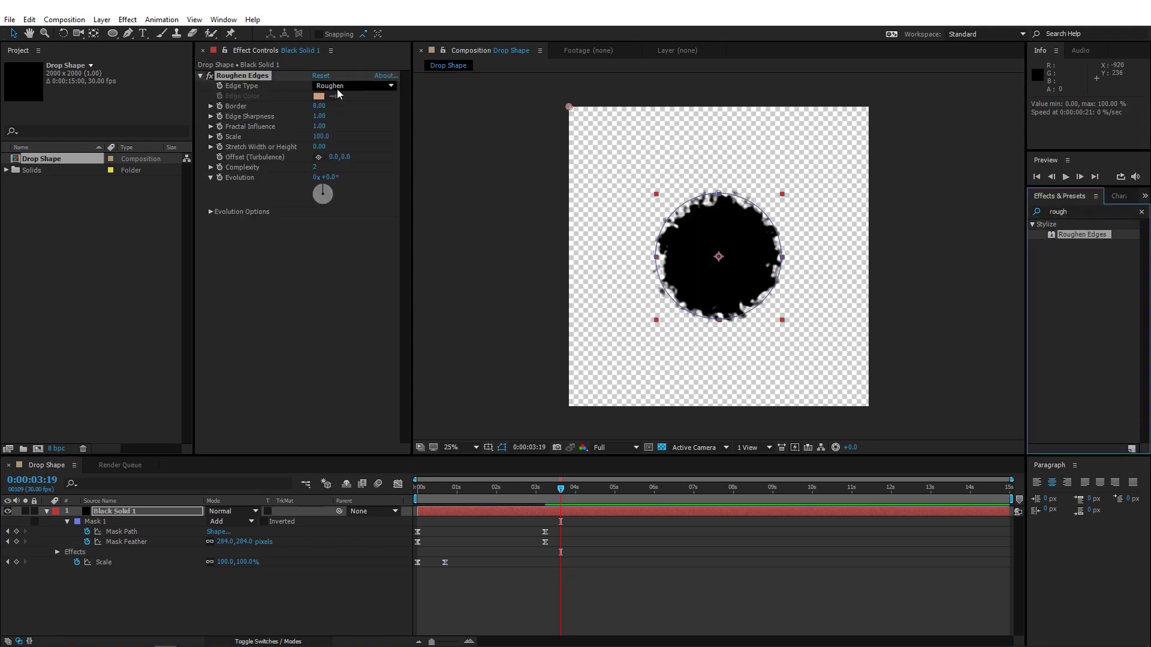
{"action": "left_click", "coordinate": [347, 85]}
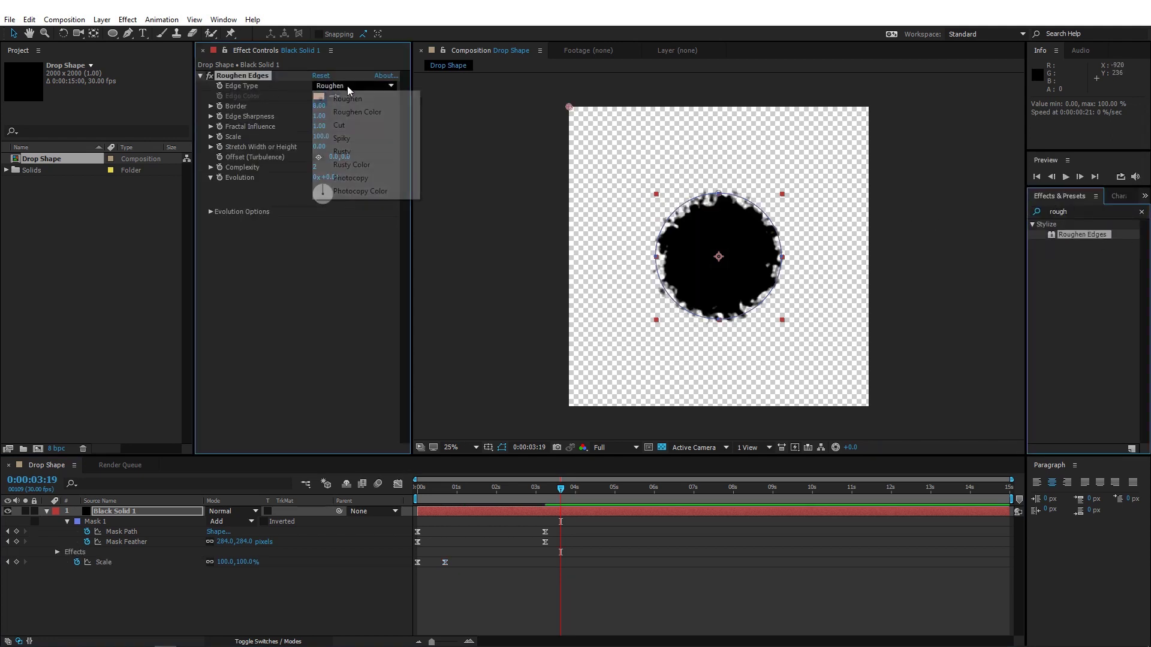
{"action": "left_click", "coordinate": [342, 138]}
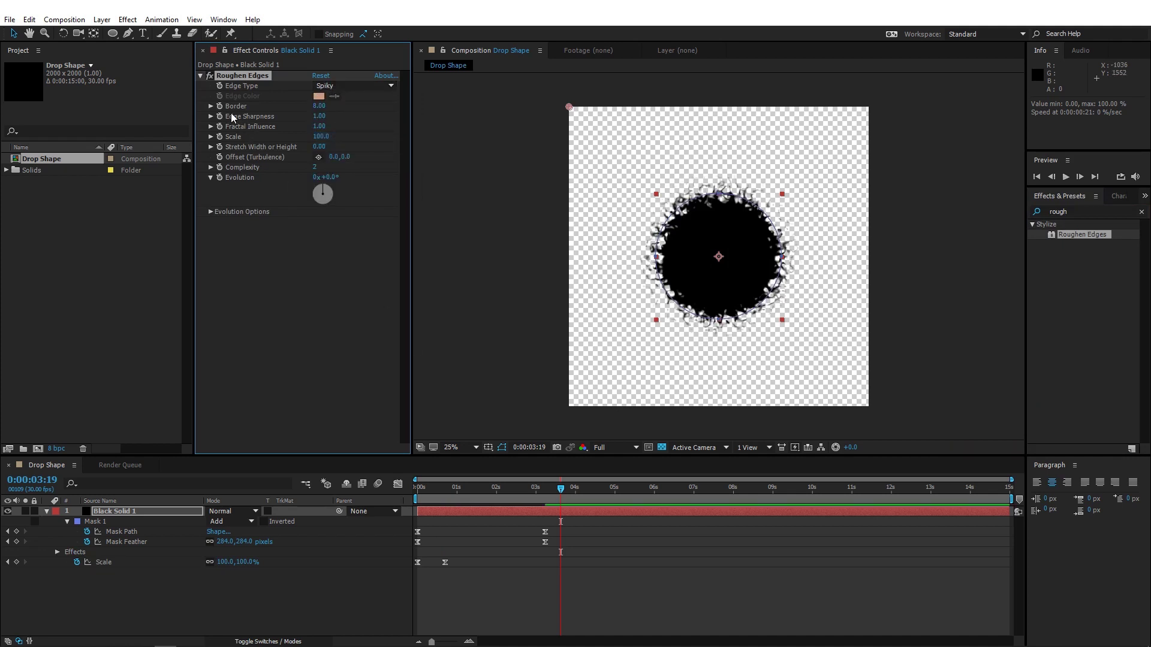
- Set the Roughen Edges Border to 62 at the start, then raise it to 400 later in time
{"action": "left_click", "coordinate": [418, 495]}
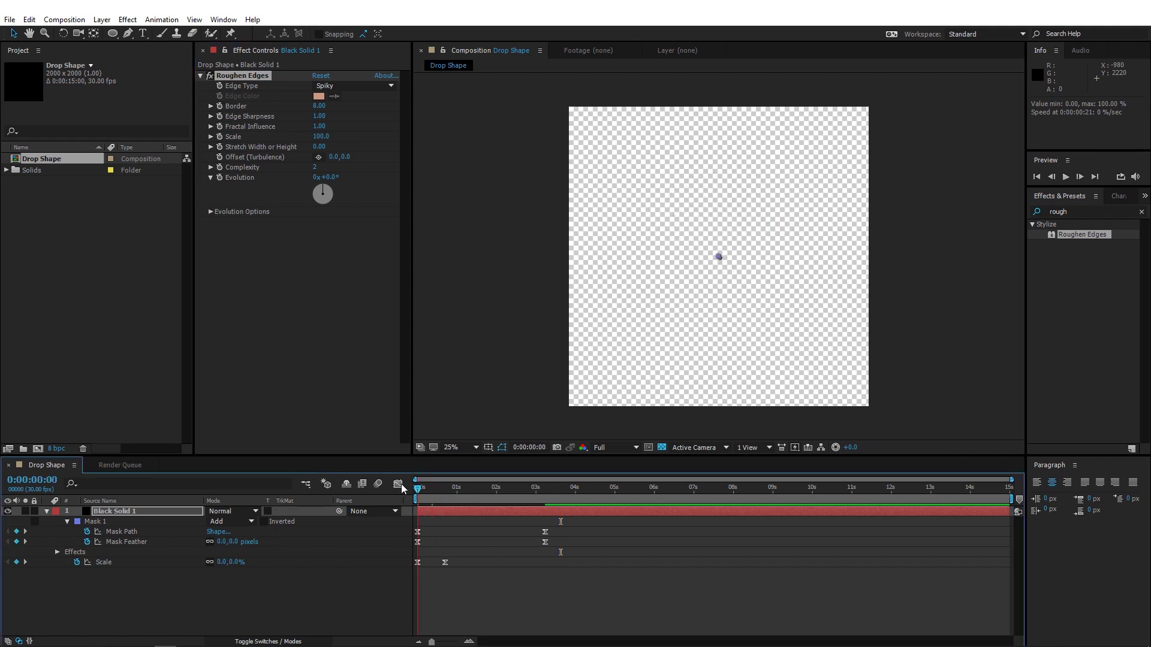
{"action": "left_click", "coordinate": [220, 106]}
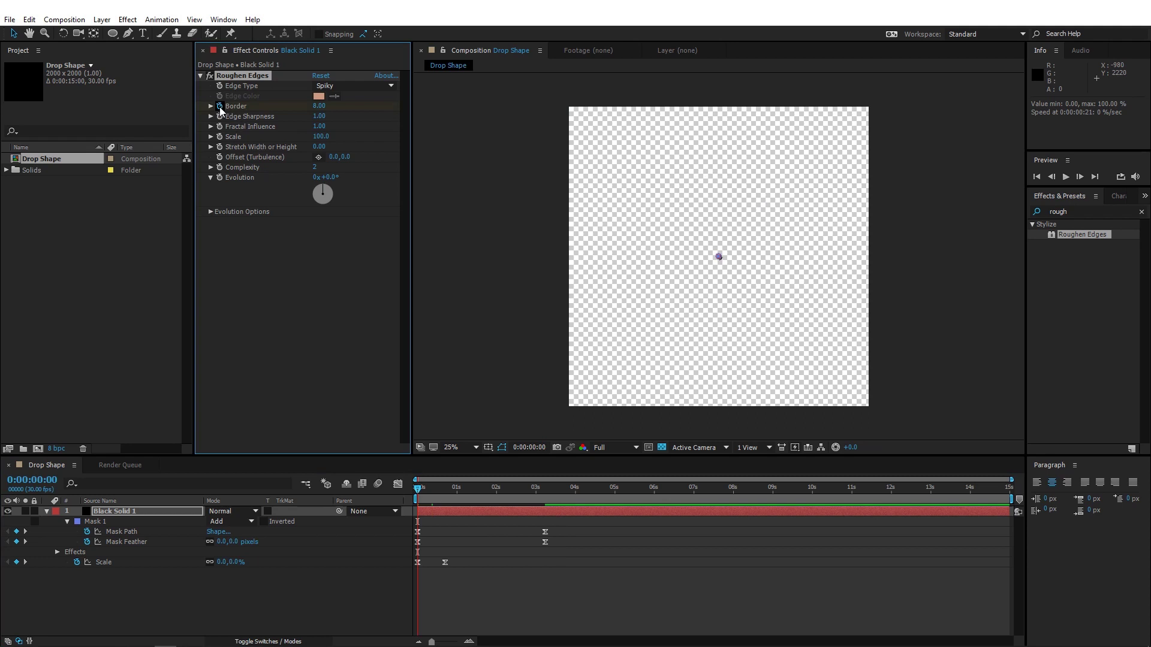
{"action": "left_click", "coordinate": [319, 106]}
{"action": "type", "text": "62"}
{"action": "key", "text": "Return"}
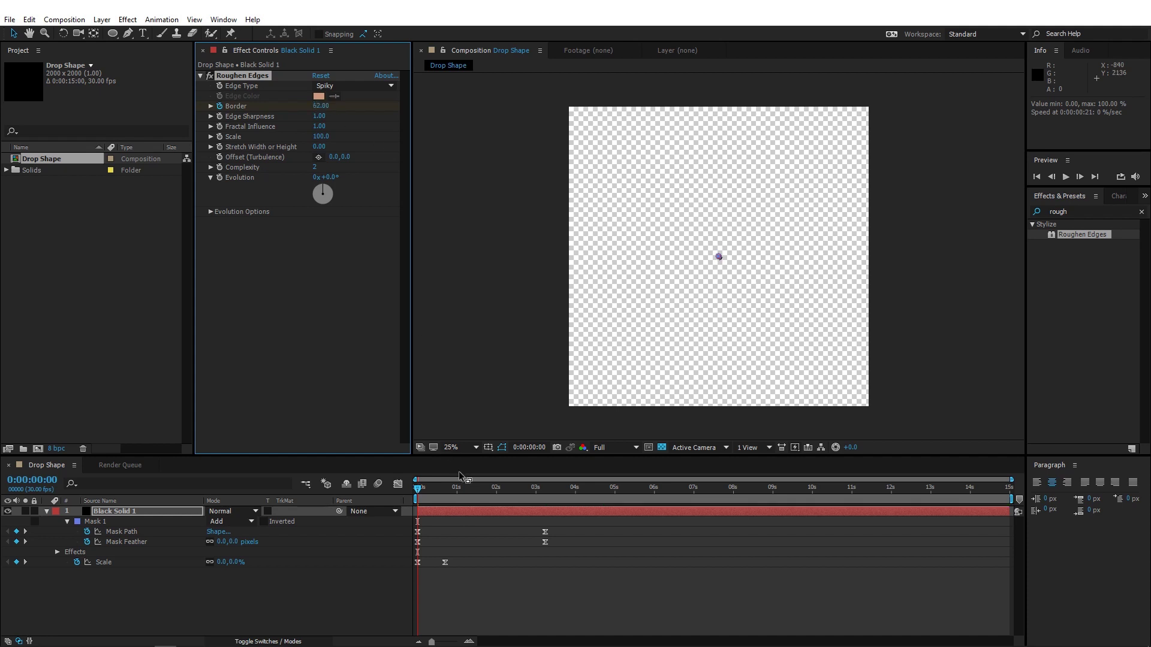
{"action": "mouse_move", "coordinate": [609, 490]}
{"action": "left_mouse_down"}
{"action": "mouse_move", "coordinate": [634, 488]}
{"action": "mouse_move", "coordinate": [624, 493]}
{"action": "left_mouse_up"}
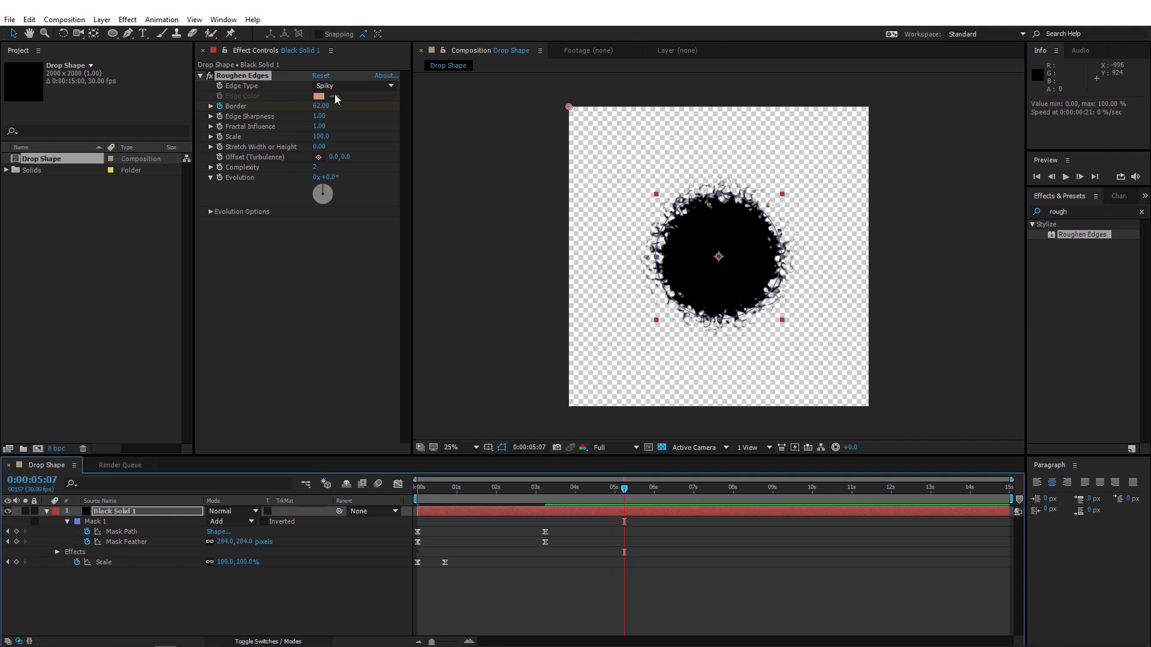
{"action": "left_click", "coordinate": [320, 106]}
{"action": "type", "text": "400"}
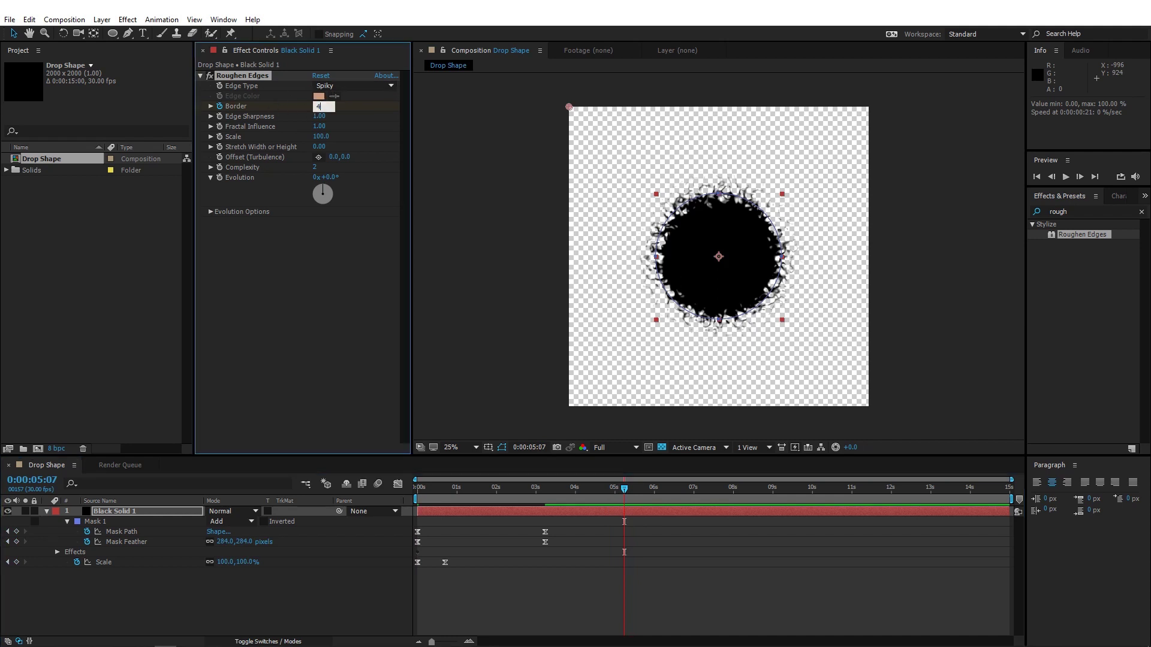
{"action": "key", "text": "Return"}
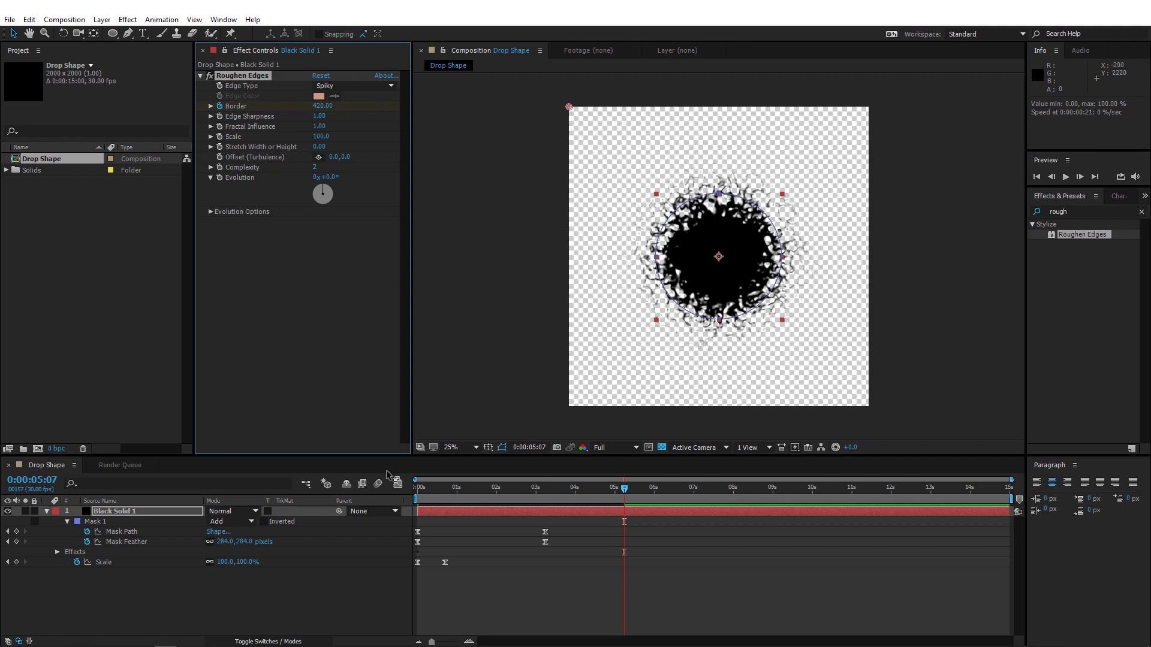
- Easy-ease both Border keyframes and lengthen the ease into the 5-second keyframe in the Graph Editor
{"action": "key", "text": "u"}
{"action": "key", "text": "u"}
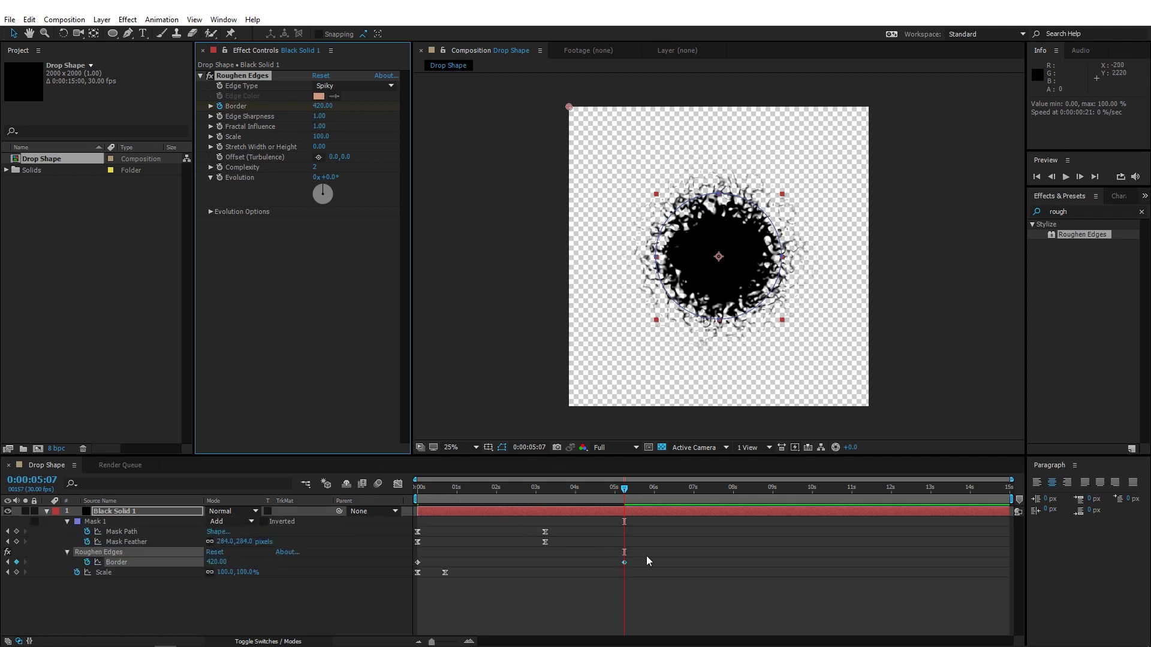
{"action": "left_click_drag", "start_coordinate": [646, 560], "coordinate": [408, 568]}
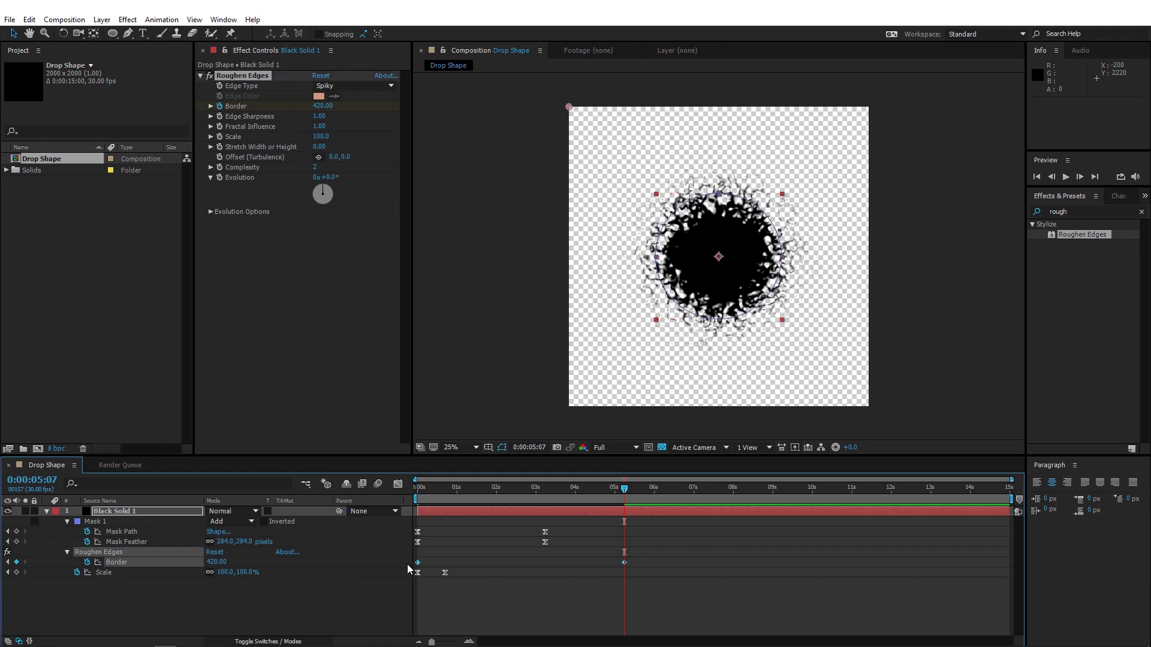
{"action": "key", "text": "F9"}
{"action": "left_click", "coordinate": [398, 485]}
{"action": "left_click", "coordinate": [623, 509]}
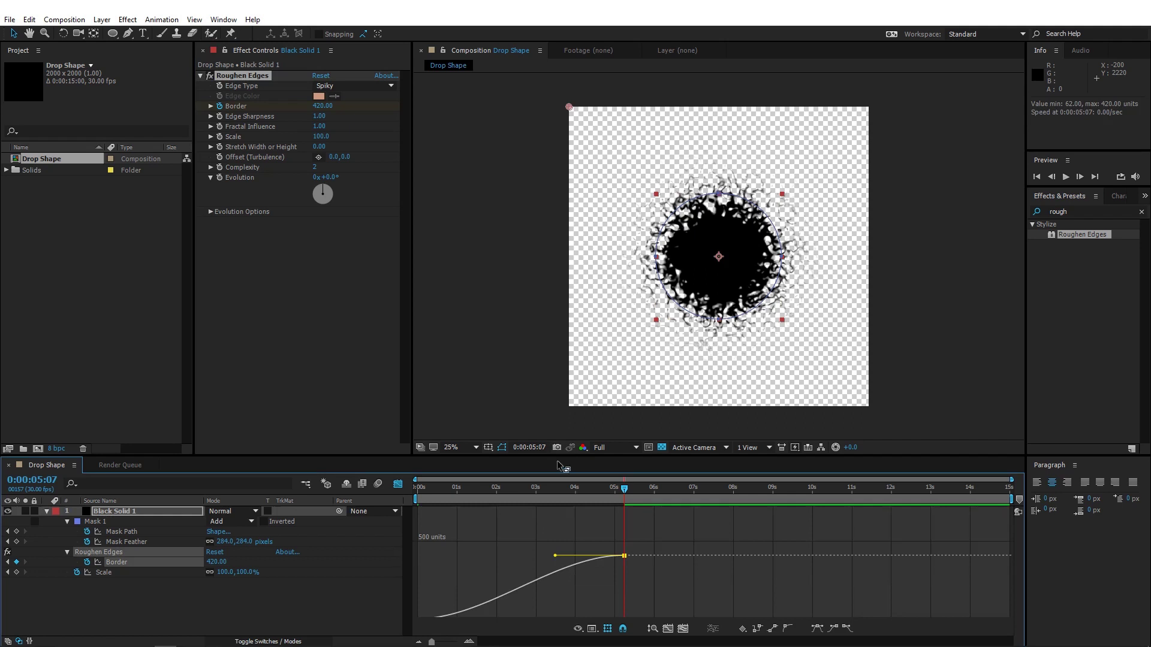
{"action": "left_click_drag", "start_coordinate": [557, 556], "coordinate": [412, 556]}
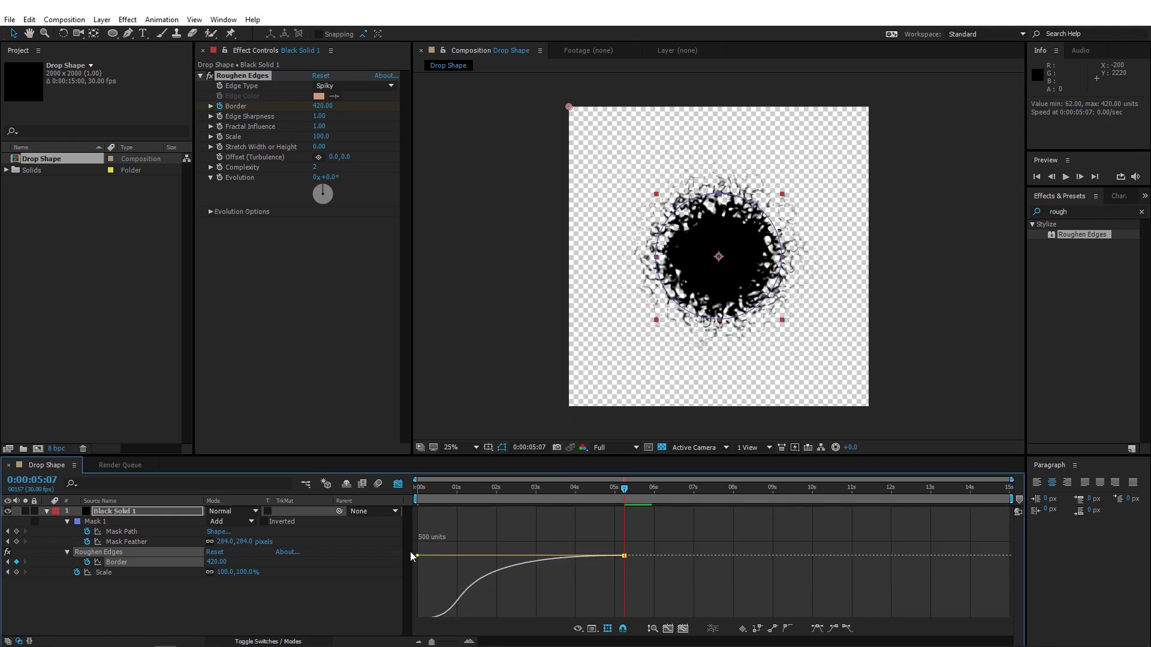
{"action": "left_click", "coordinate": [398, 484]}
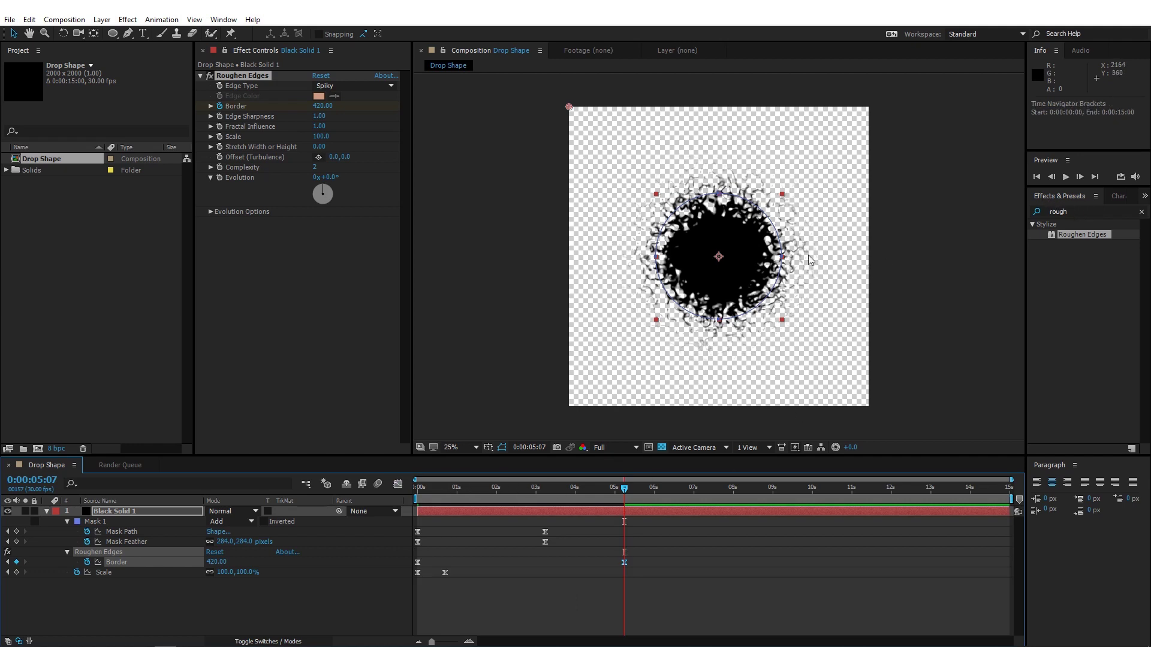
- Apply CC Radial Blur to the black solid with Amount 20 and Straight Zoom type
{"action": "scroll", "coordinate": [685, 267], "scroll_direction": "up", "scroll_amount": 2}
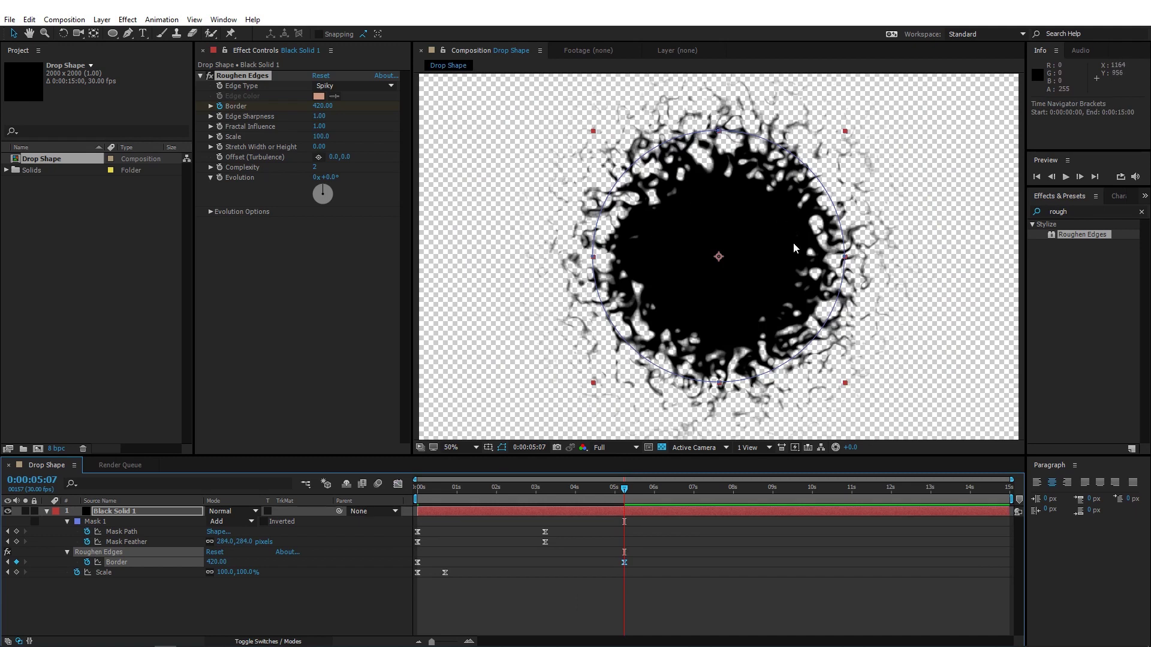
{"action": "key", "text": "ctrl+5"}
{"action": "type", "text": "cc ra"}
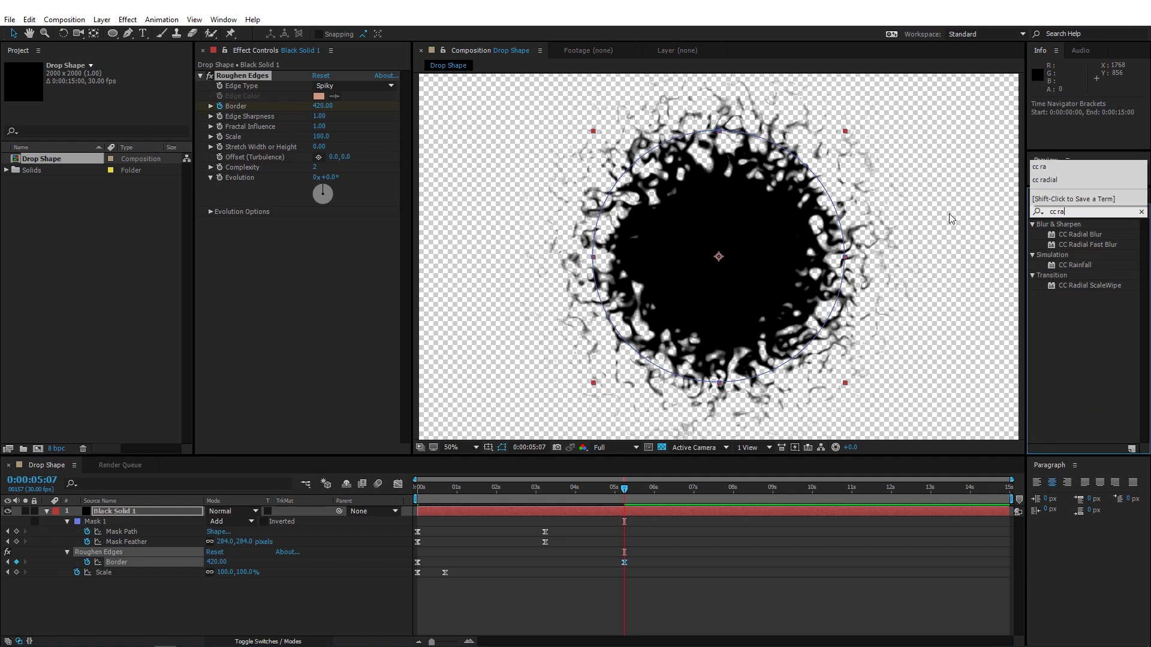
{"action": "double_click", "coordinate": [1086, 234]}
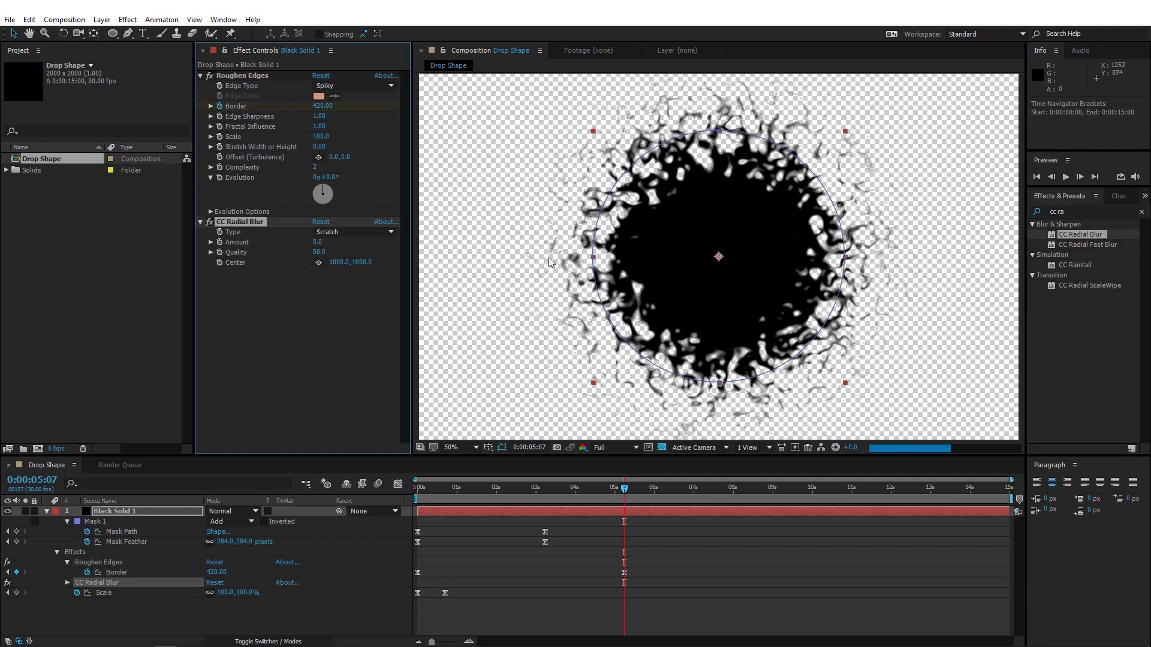
{"action": "left_click", "coordinate": [319, 243]}
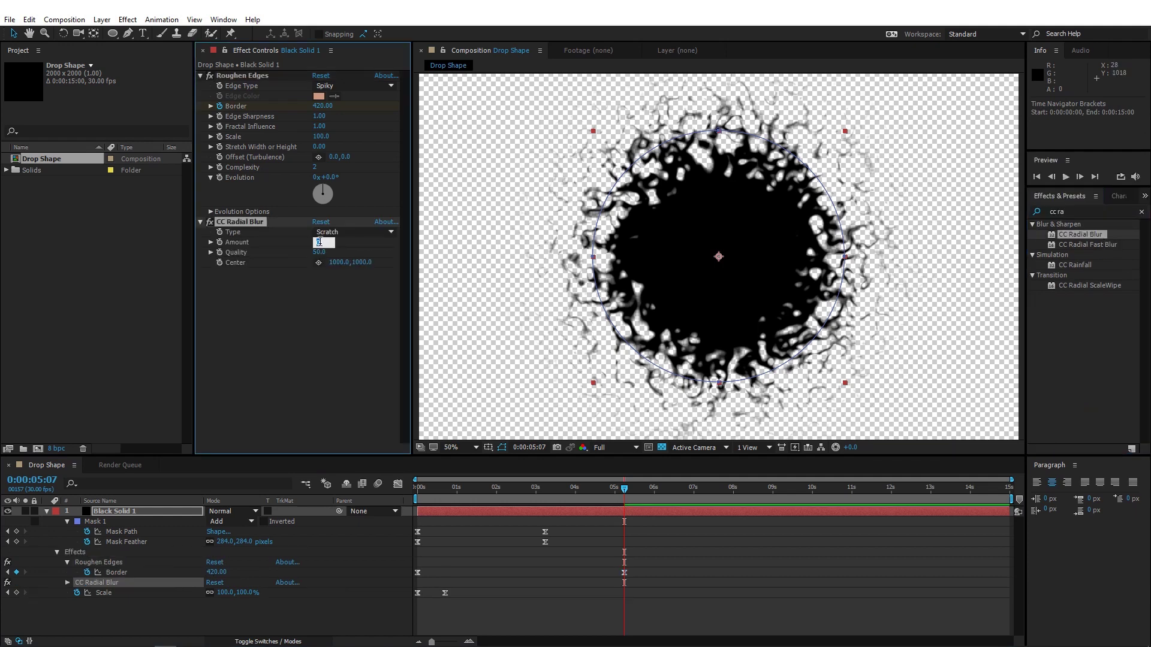
{"action": "type", "text": "20"}
{"action": "key", "text": "Return"}
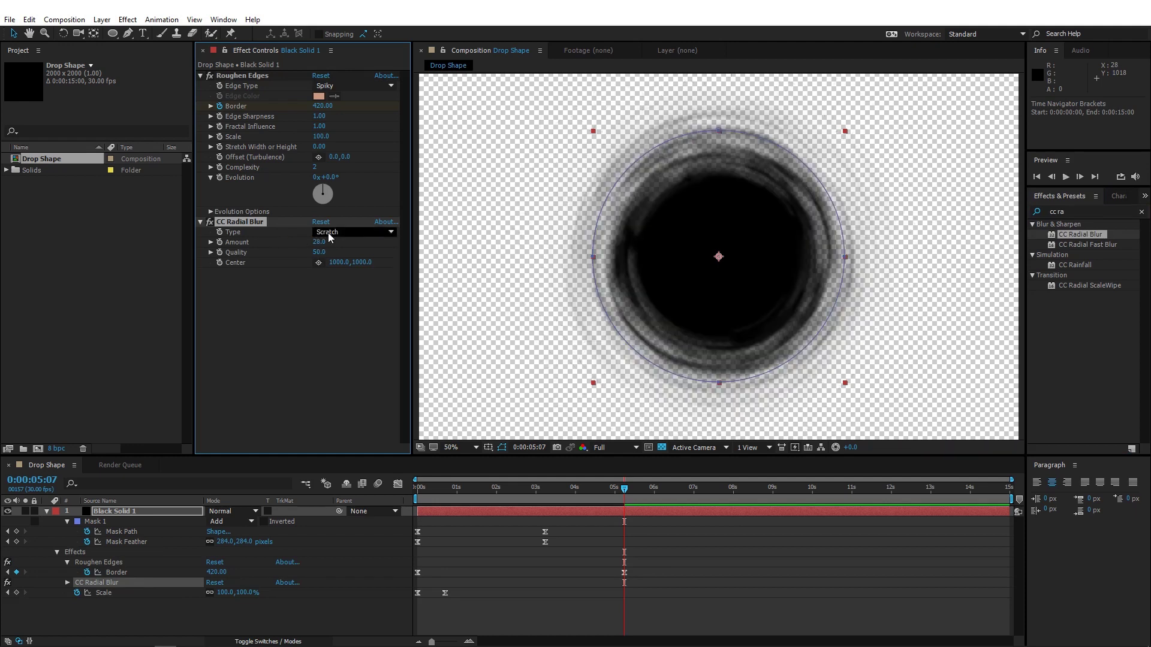
{"action": "left_click", "coordinate": [329, 232]}
{"action": "left_click", "coordinate": [340, 248]}
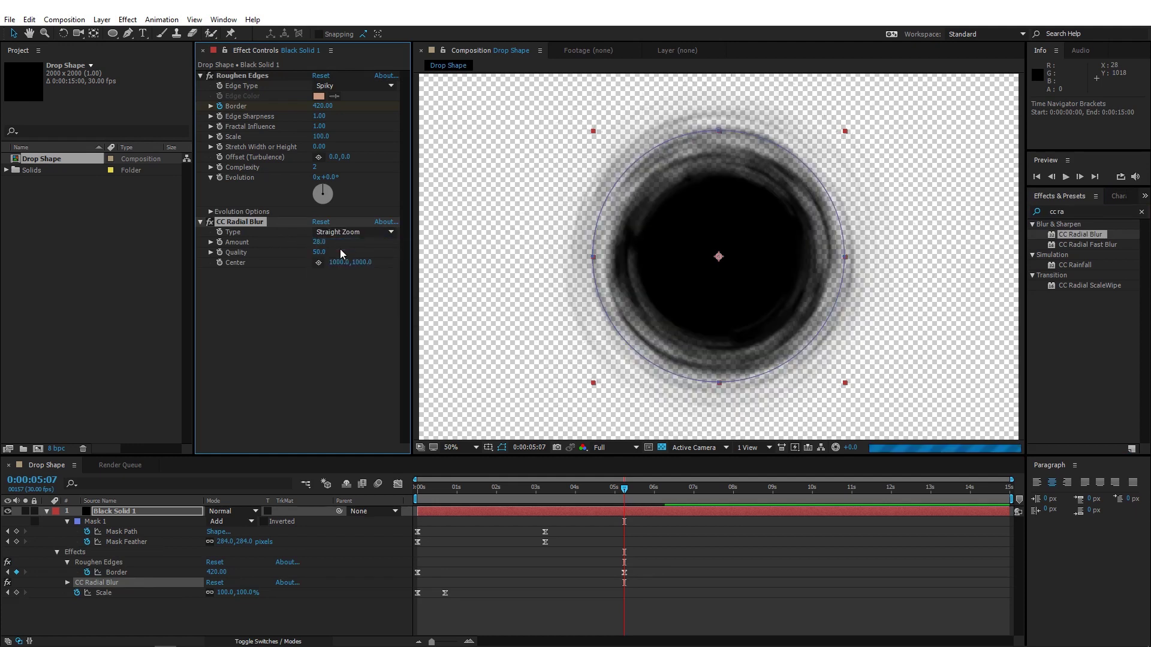
- Zoom the composition view to 200% and pan to inspect the blurred mask edge
{"action": "key", "text": "period"}
{"action": "key", "text": "space"}
{"action": "left_click_drag", "start_coordinate": [580, 269], "coordinate": [775, 198]}
{"action": "key", "text": "period"}
{"action": "key", "text": "comma"}
{"action": "key", "text": "period"}
{"action": "key", "text": "space"}
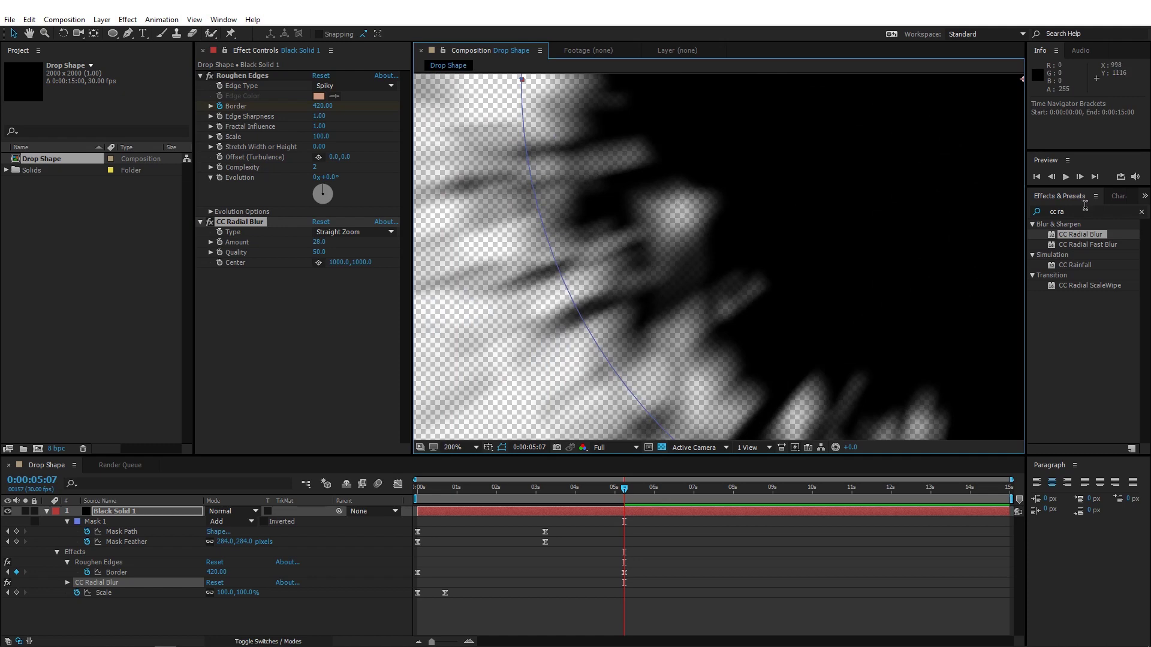
- Apply Sharpen to the black solid at amount 600, then inspect the spiky edges at 50%
{"action": "key", "text": "ctrl+5"}
{"action": "type", "text": "shar"}
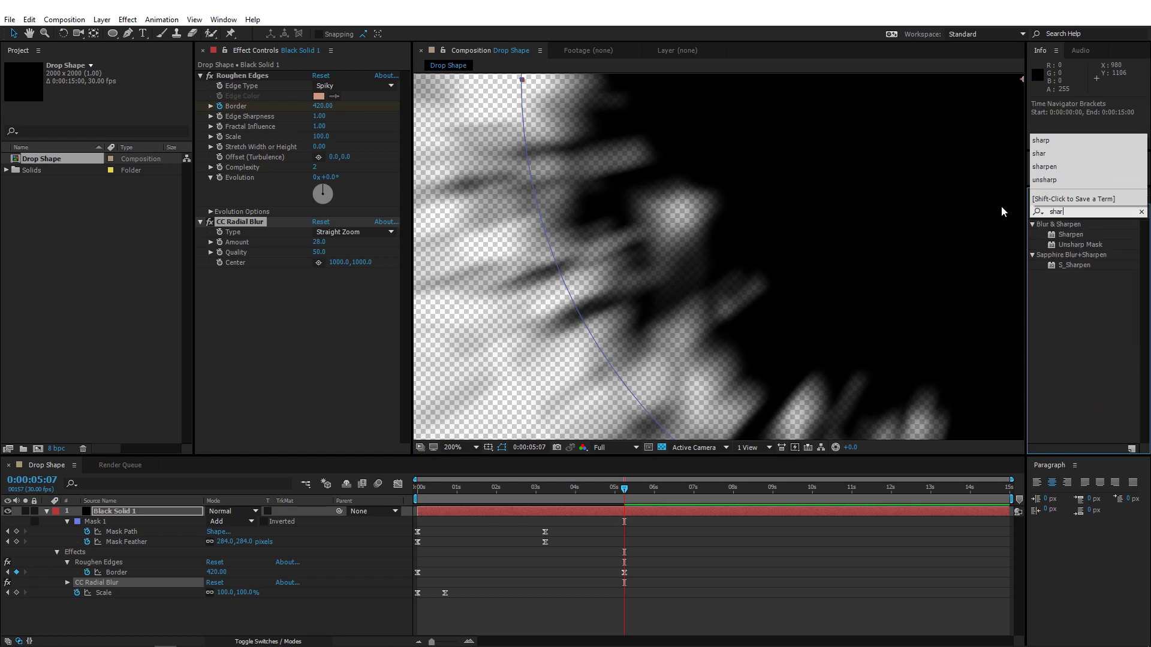
{"action": "double_click", "coordinate": [1073, 235]}
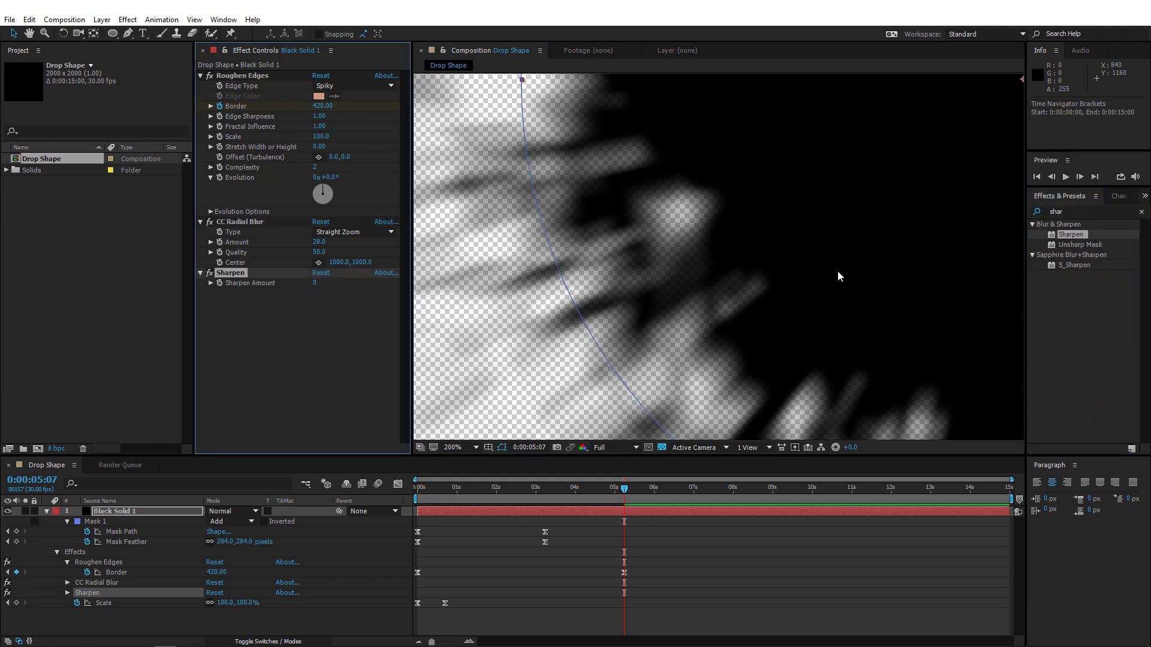
{"action": "left_click", "coordinate": [315, 284]}
{"action": "type", "text": "600"}
{"action": "key", "text": "Return"}
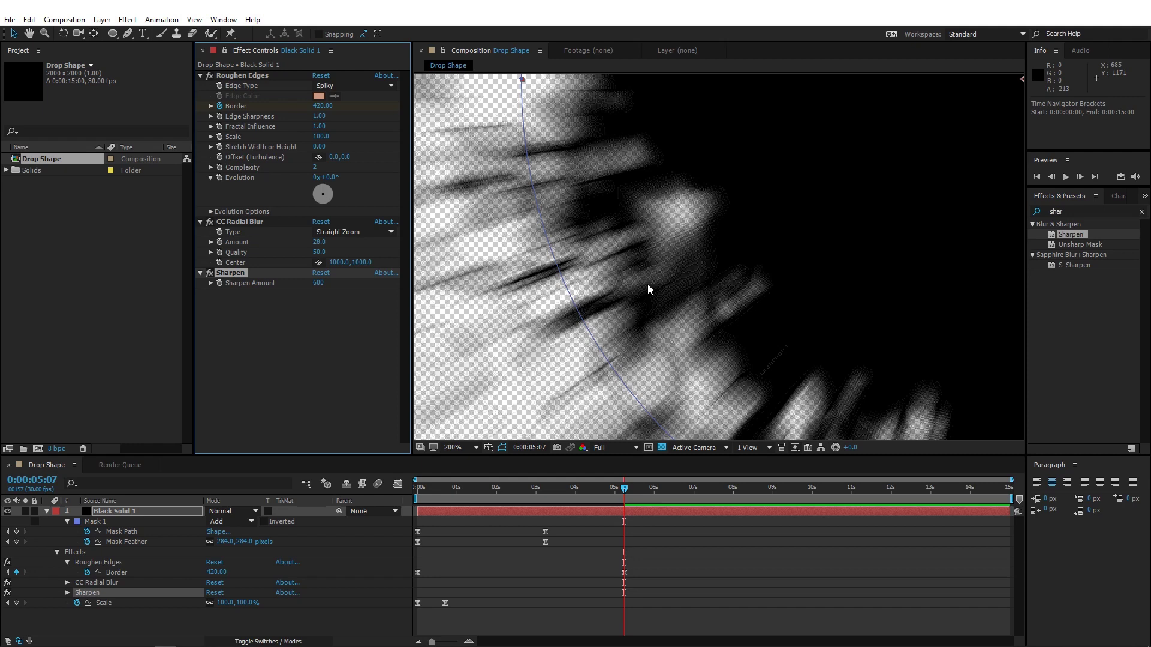
{"action": "key", "text": "space"}
{"action": "key", "text": "space"}
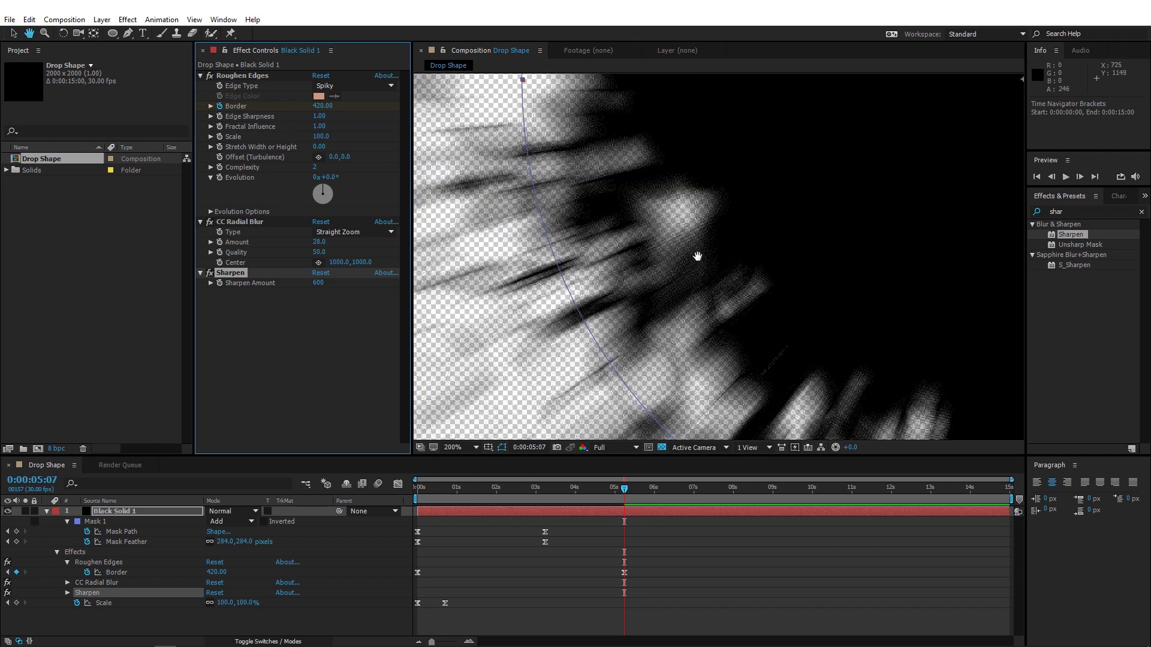
{"action": "left_click_drag", "start_coordinate": [697, 256], "coordinate": [743, 228]}
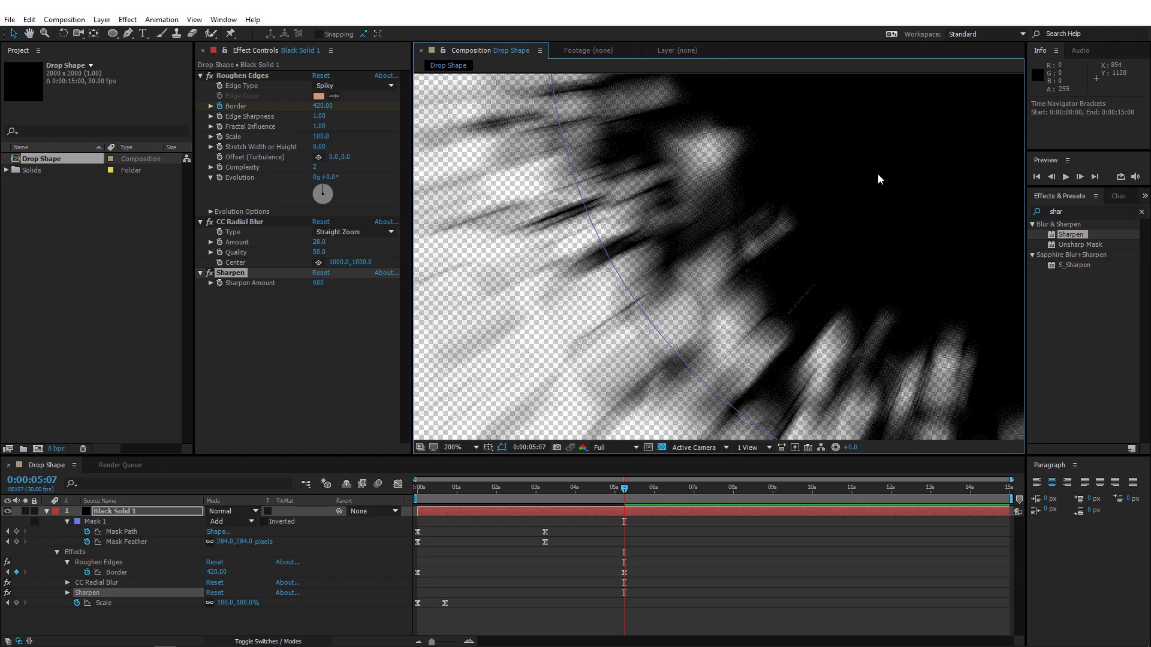
{"action": "scroll", "coordinate": [877, 174], "scroll_direction": "down", "scroll_amount": 3}
{"action": "left_click_drag", "start_coordinate": [854, 177], "coordinate": [771, 234]}
{"action": "key", "text": "space"}
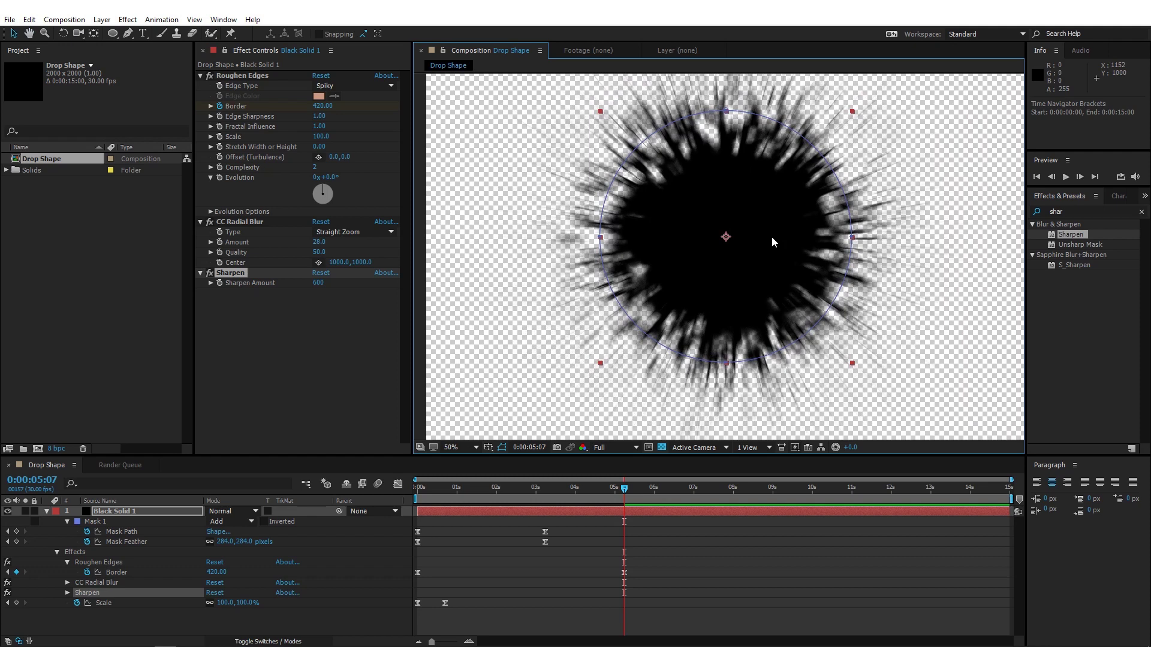
- Duplicate Black Solid 1 and set the copy's opacity to 37%
{"action": "left_click", "coordinate": [160, 510]}
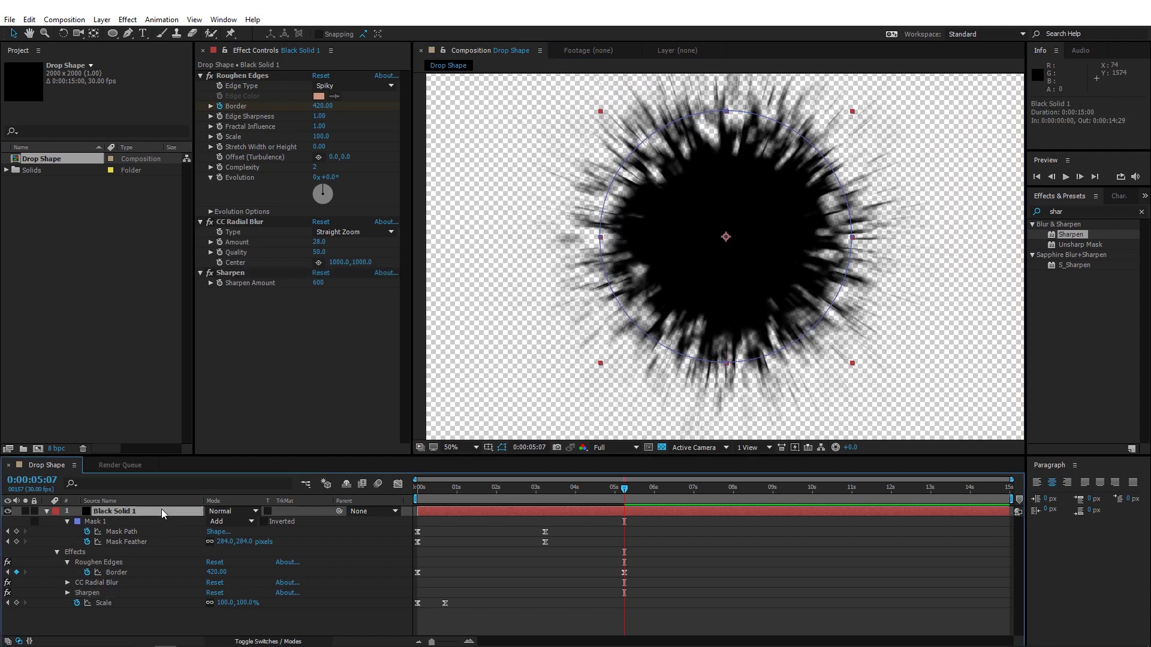
{"action": "key", "text": "ctrl+d"}
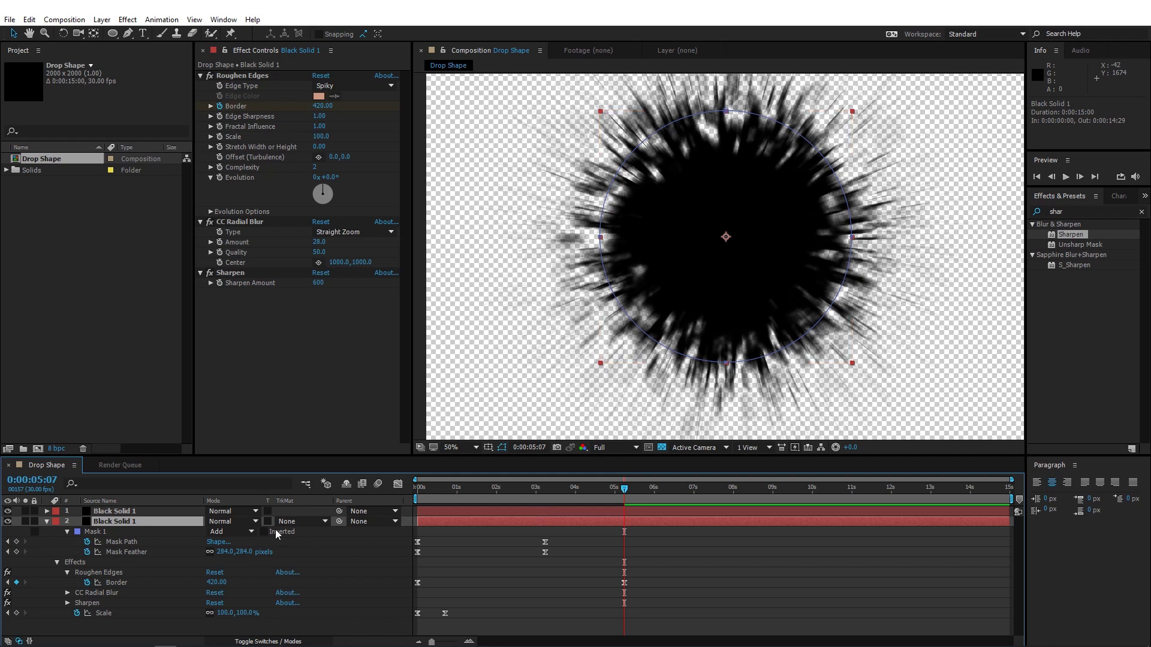
{"action": "key", "text": "t"}
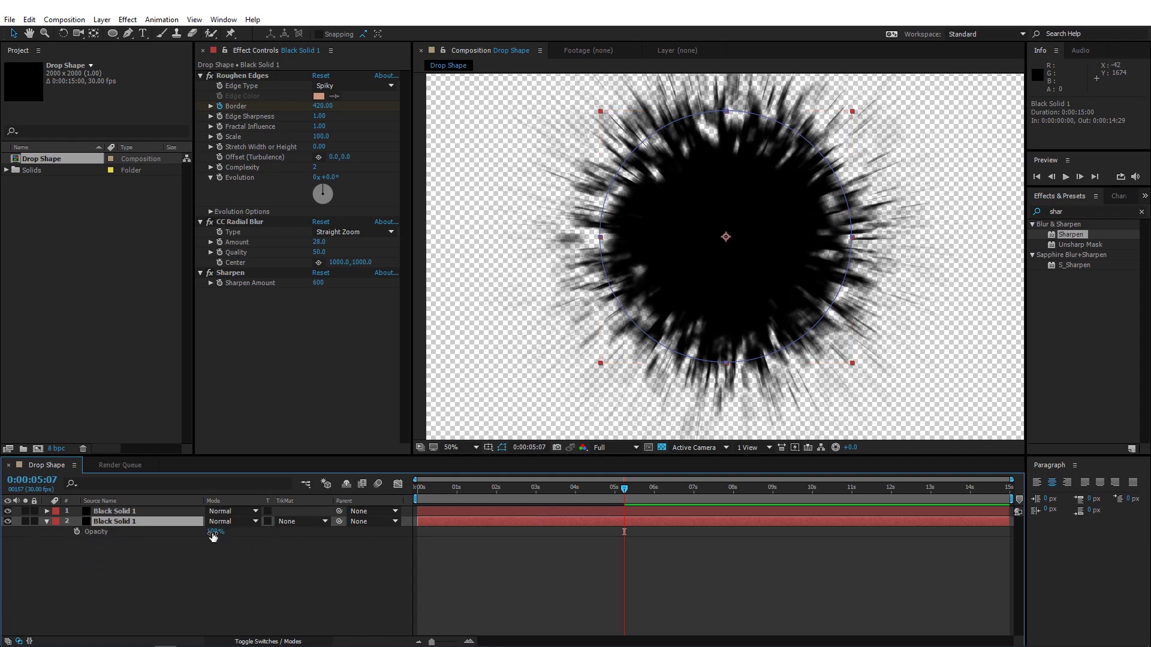
{"action": "left_click", "coordinate": [213, 531]}
{"action": "type", "text": "37"}
{"action": "key", "text": "Return"}
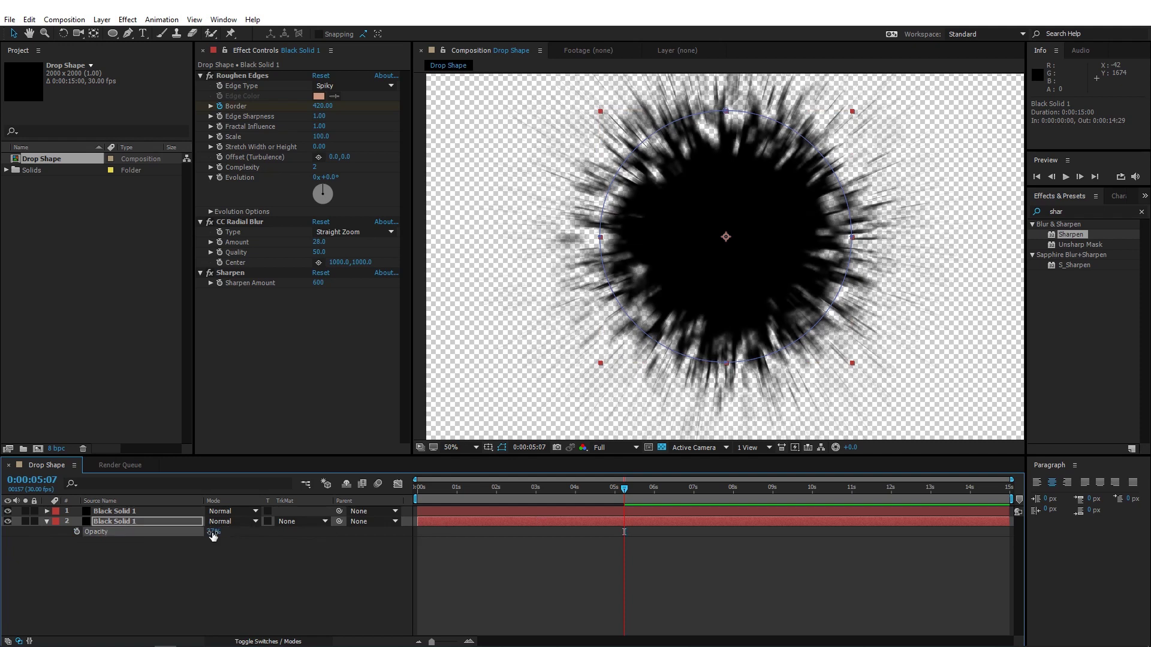
- Raise the copy's Scale keyframe at 0:21 to 140%
{"action": "key", "text": "s"}
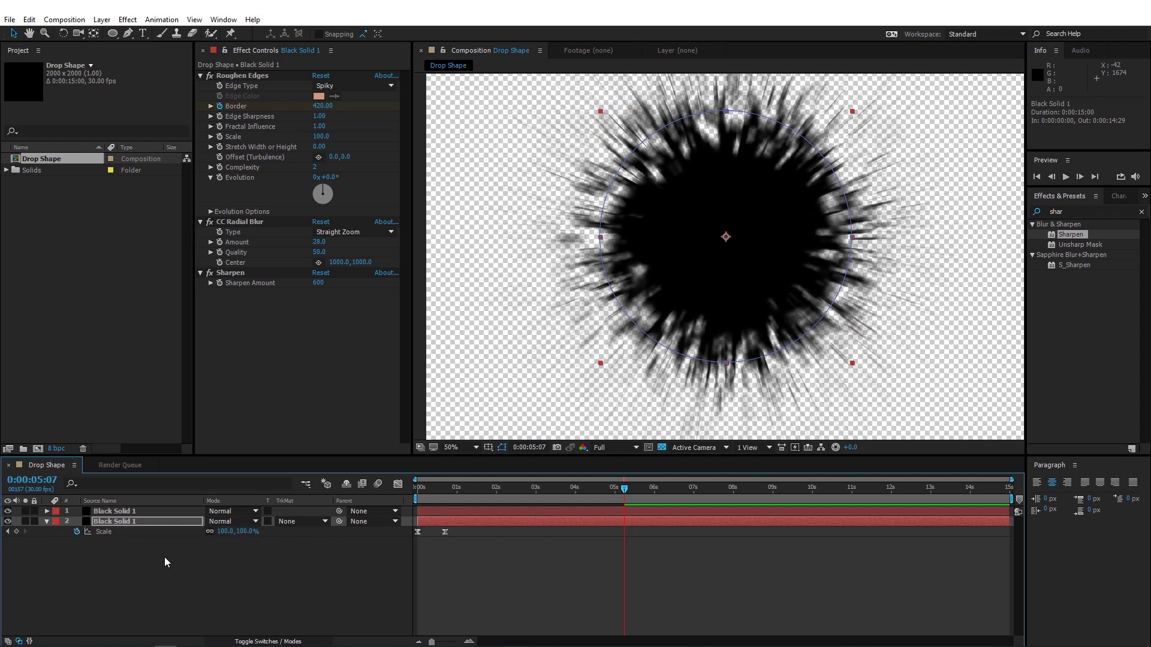
{"action": "left_click", "coordinate": [7, 531]}
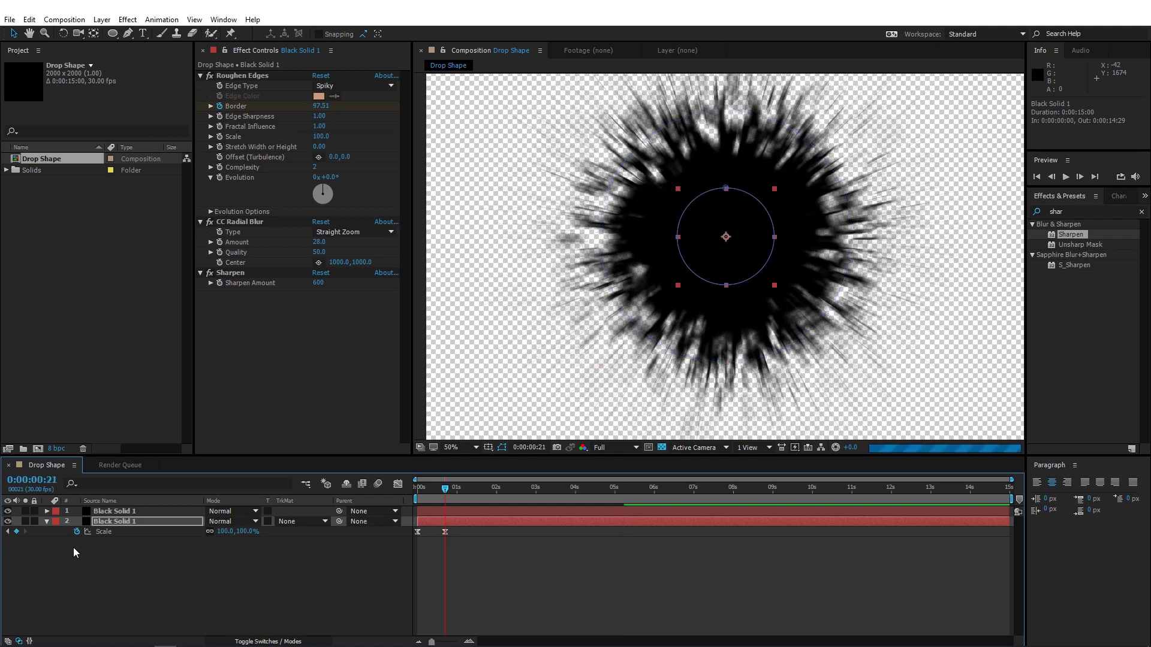
{"action": "left_click", "coordinate": [228, 532]}
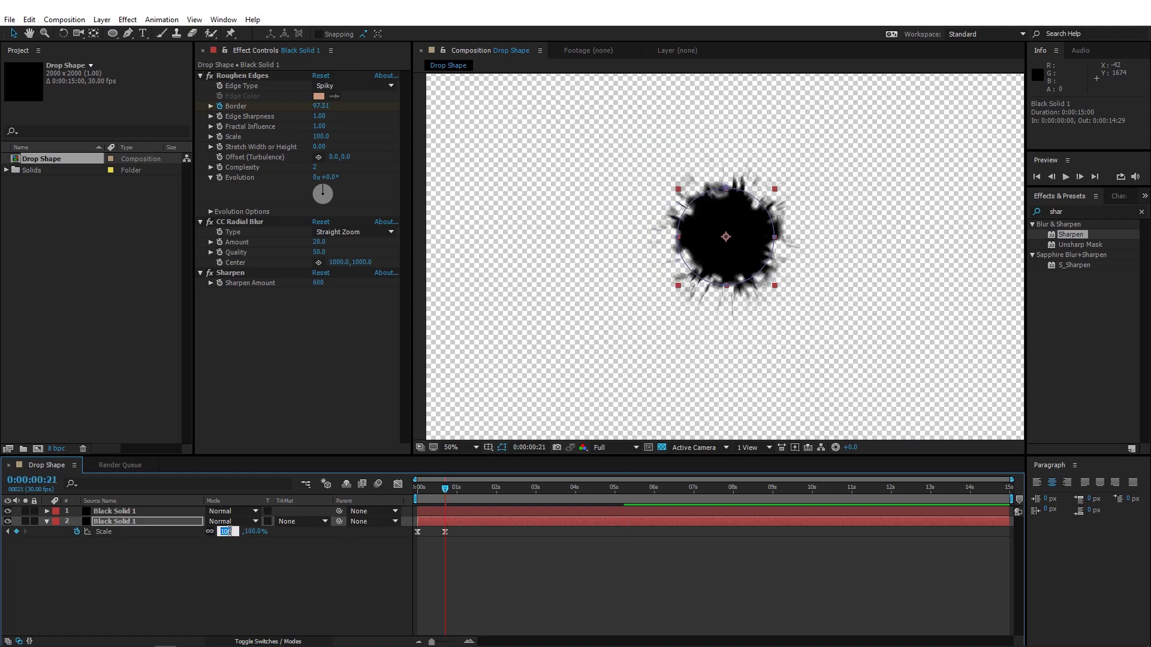
{"action": "type", "text": "140"}
{"action": "key", "text": "Return"}
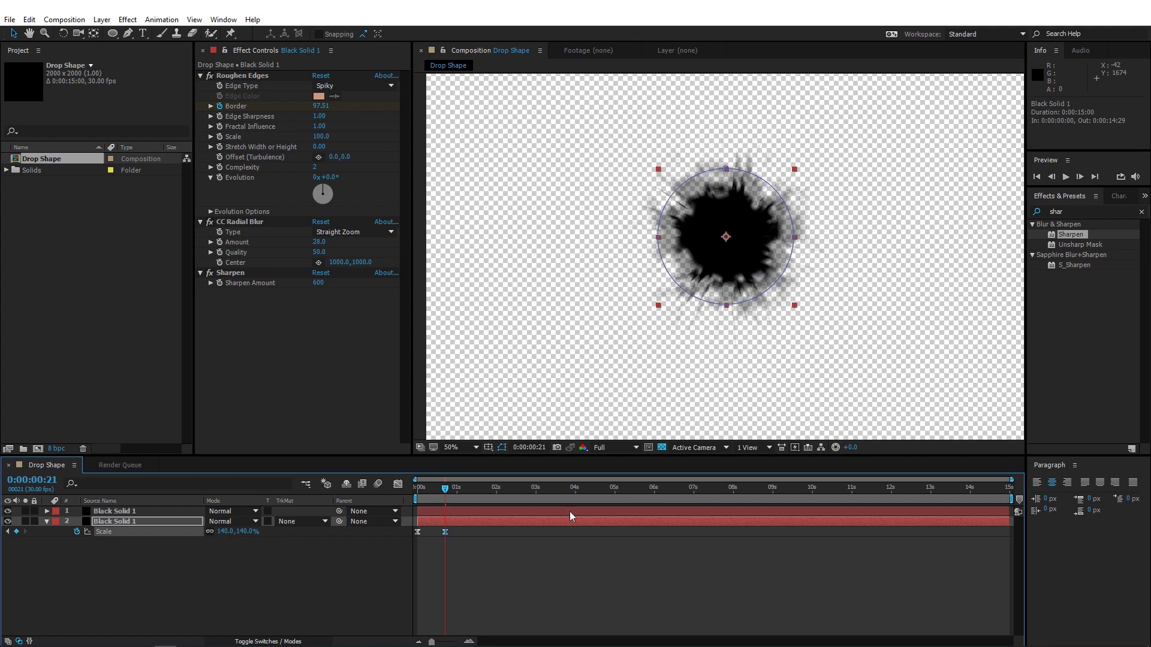
{"action": "left_click", "coordinate": [613, 487]}
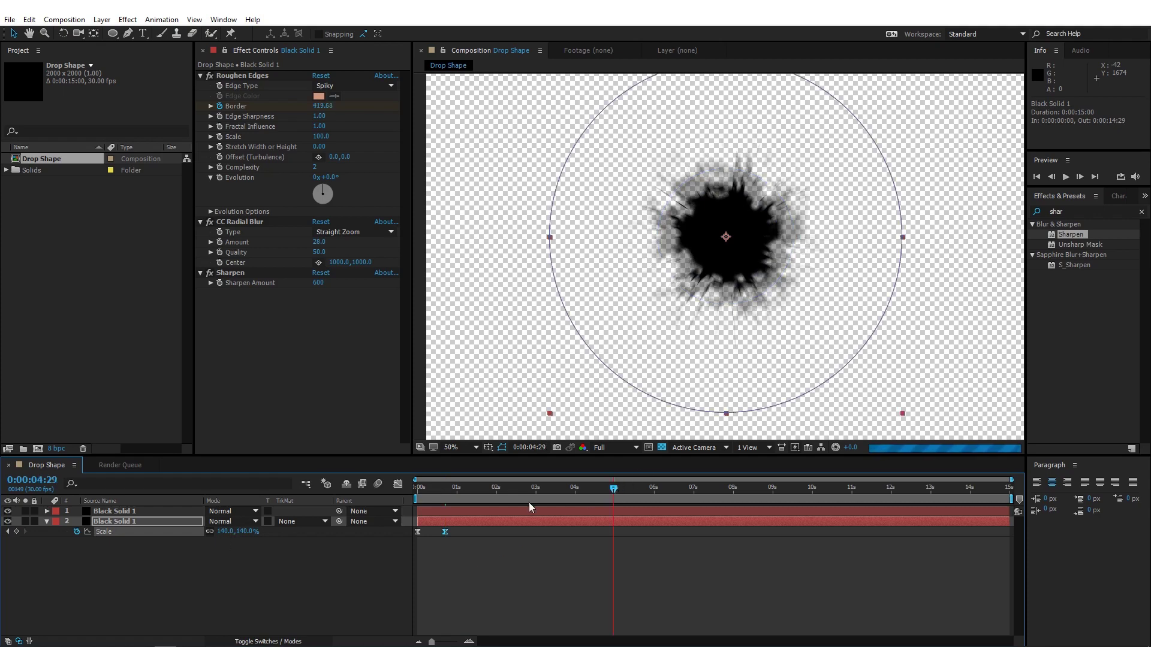
- Move the Border keyframe from 0:00:05:09 out to 12 seconds
{"action": "key", "text": "u"}
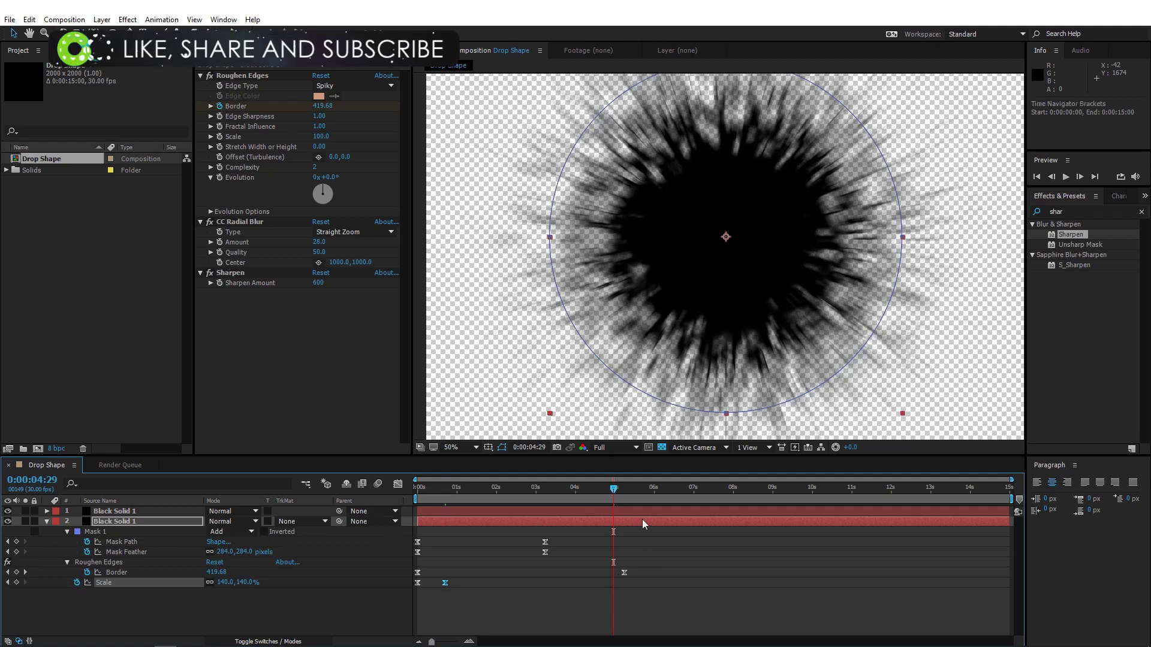
{"action": "left_click", "coordinate": [627, 497]}
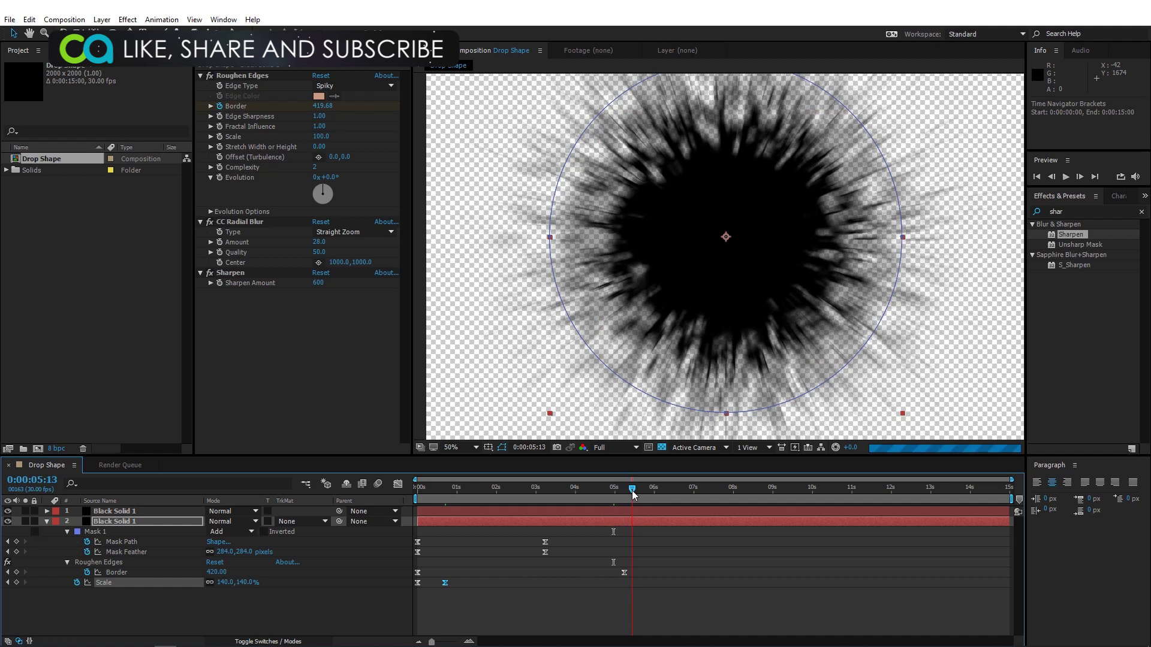
{"action": "left_click", "coordinate": [624, 574]}
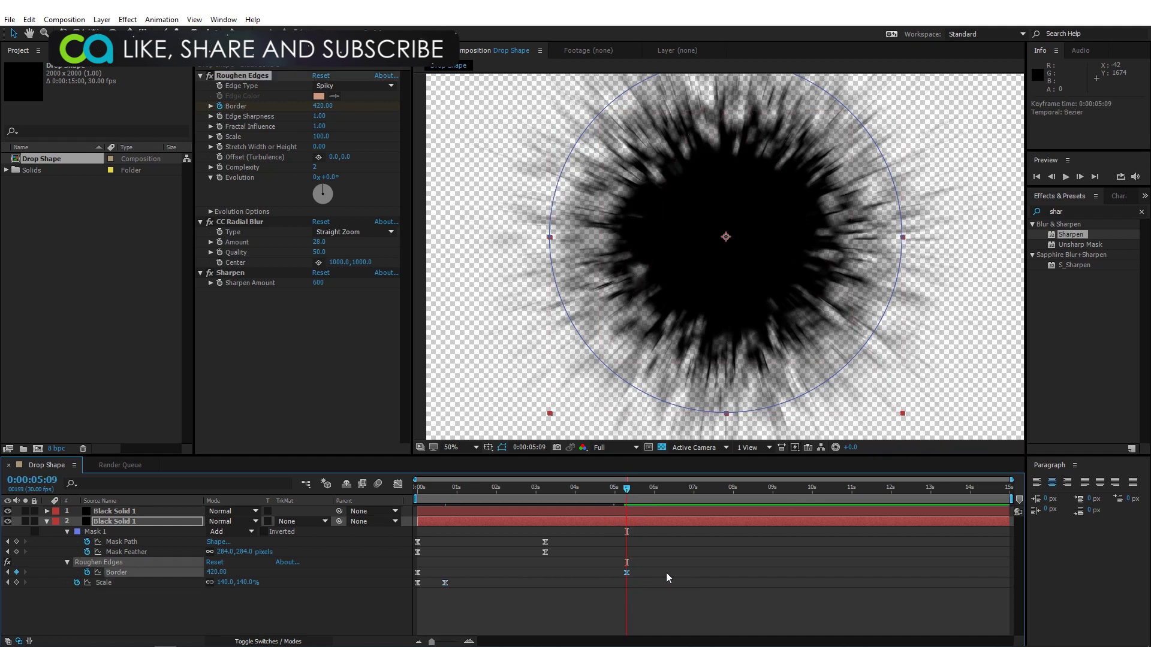
{"action": "left_click_drag", "start_coordinate": [666, 573], "coordinate": [892, 569]}
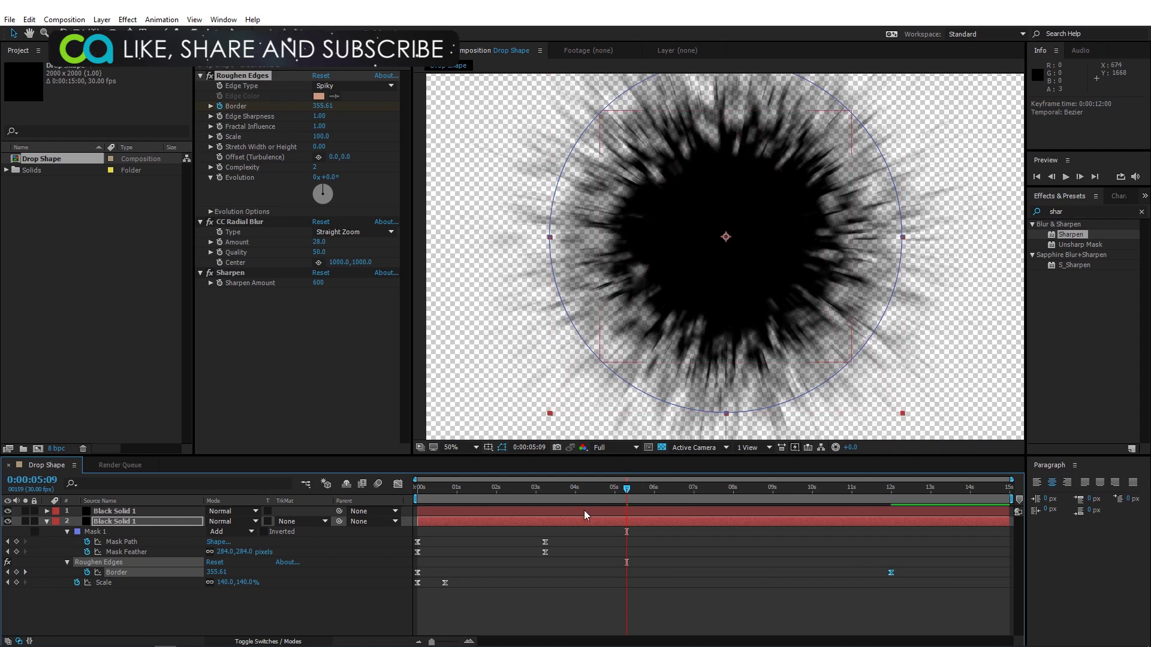
- Remove the Mask Feather keyframes and set the feather to 0
{"action": "left_click", "coordinate": [87, 552]}
{"action": "left_click", "coordinate": [225, 552]}
{"action": "type", "text": "0"}
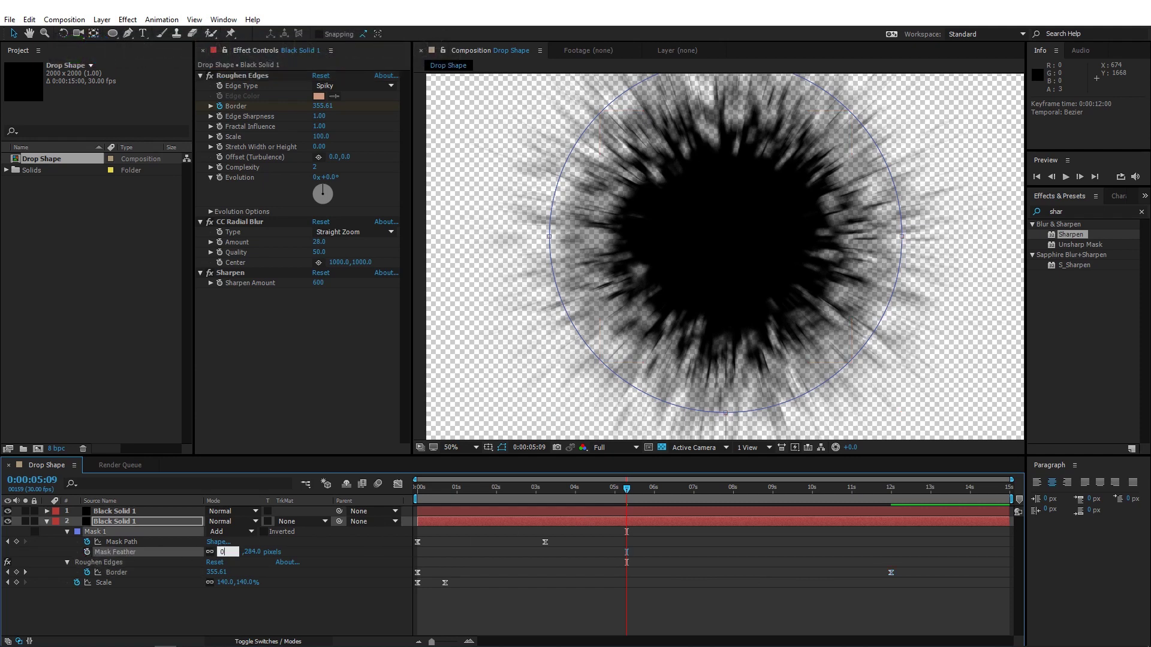
{"action": "key", "text": "Return"}
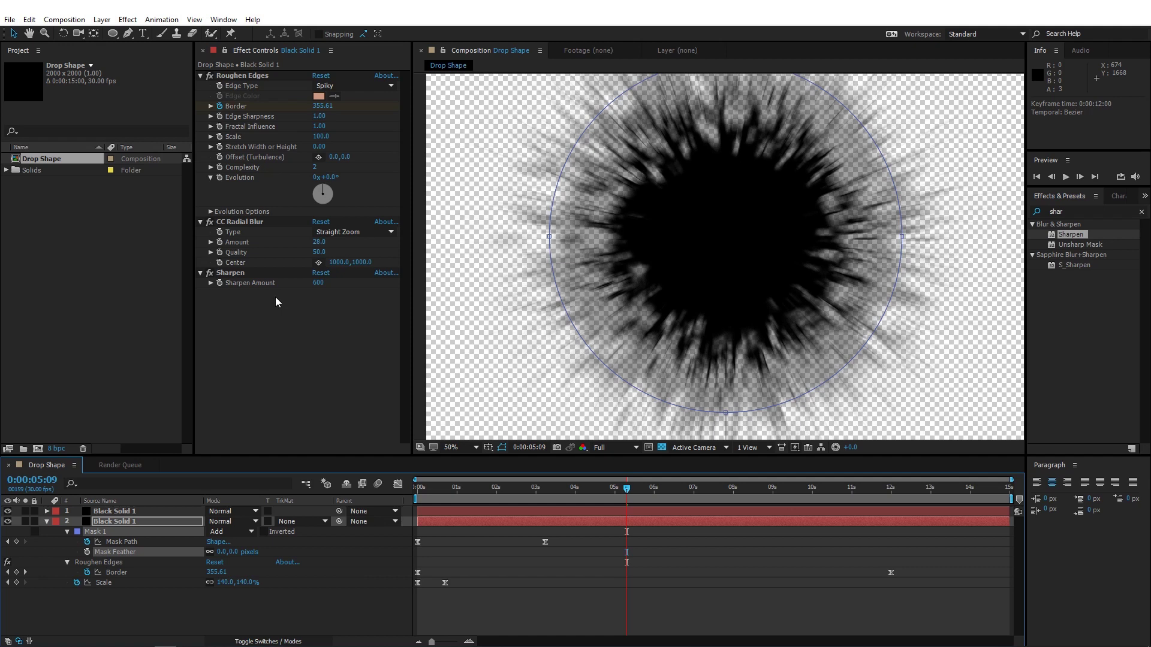
- Set CC Radial Blur Amount to 11
{"action": "left_click", "coordinate": [318, 242]}
{"action": "type", "text": "11"}
{"action": "key", "text": "Return"}
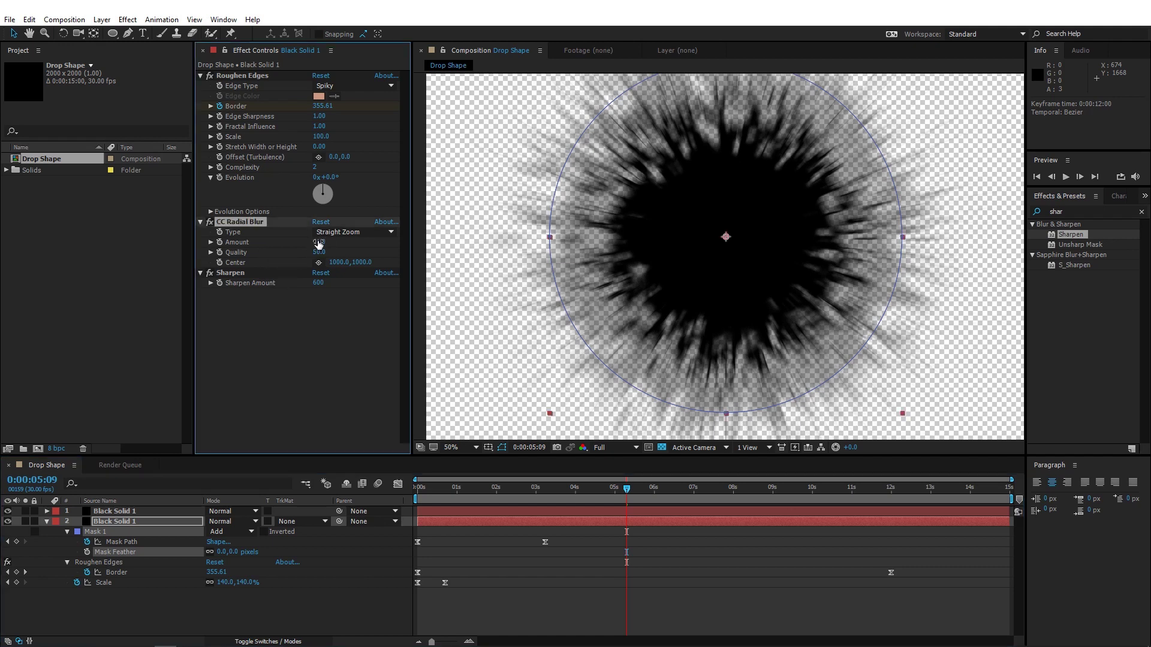
{"action": "left_click", "coordinate": [138, 525]}
- Duplicate the ink layer and set the lower copy's 0:00:00:21 Scale keyframe to 180%
{"action": "key", "text": "ctrl+d"}
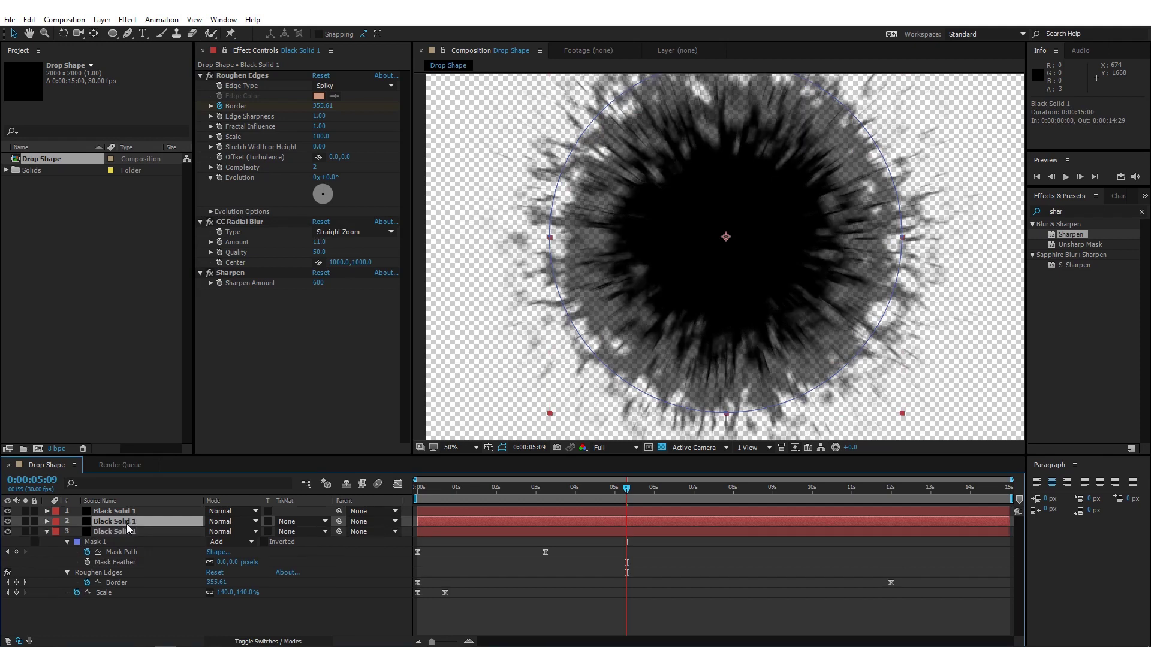
{"action": "left_click", "coordinate": [118, 532]}
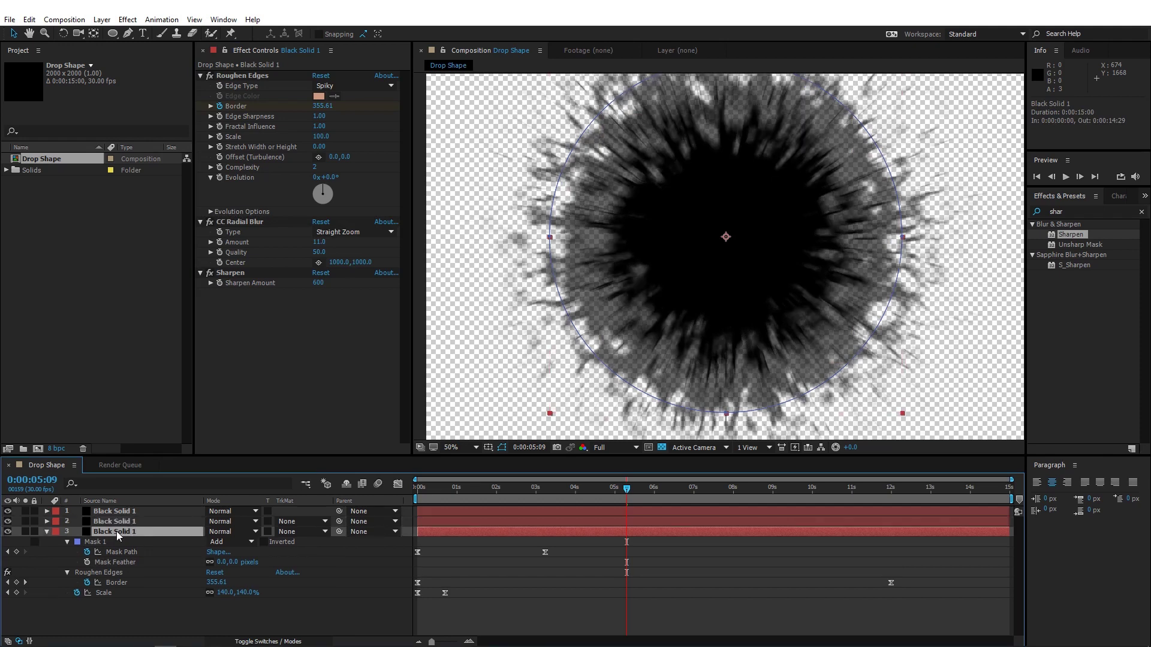
{"action": "left_click", "coordinate": [8, 593]}
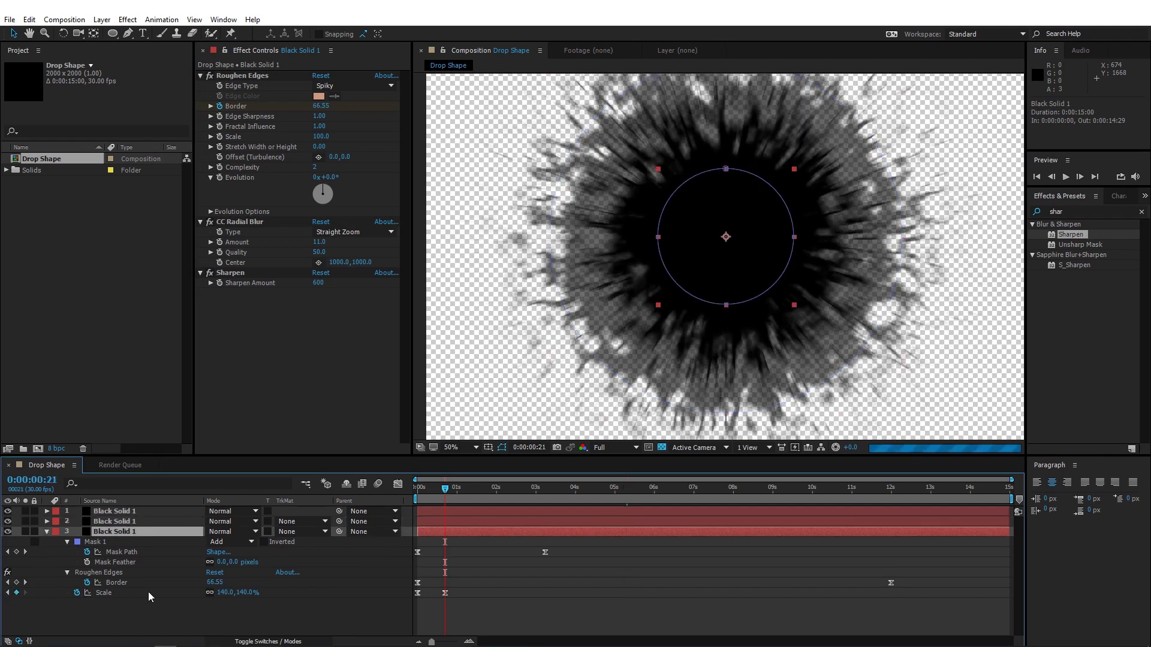
{"action": "left_click", "coordinate": [227, 594]}
{"action": "type", "text": "180"}
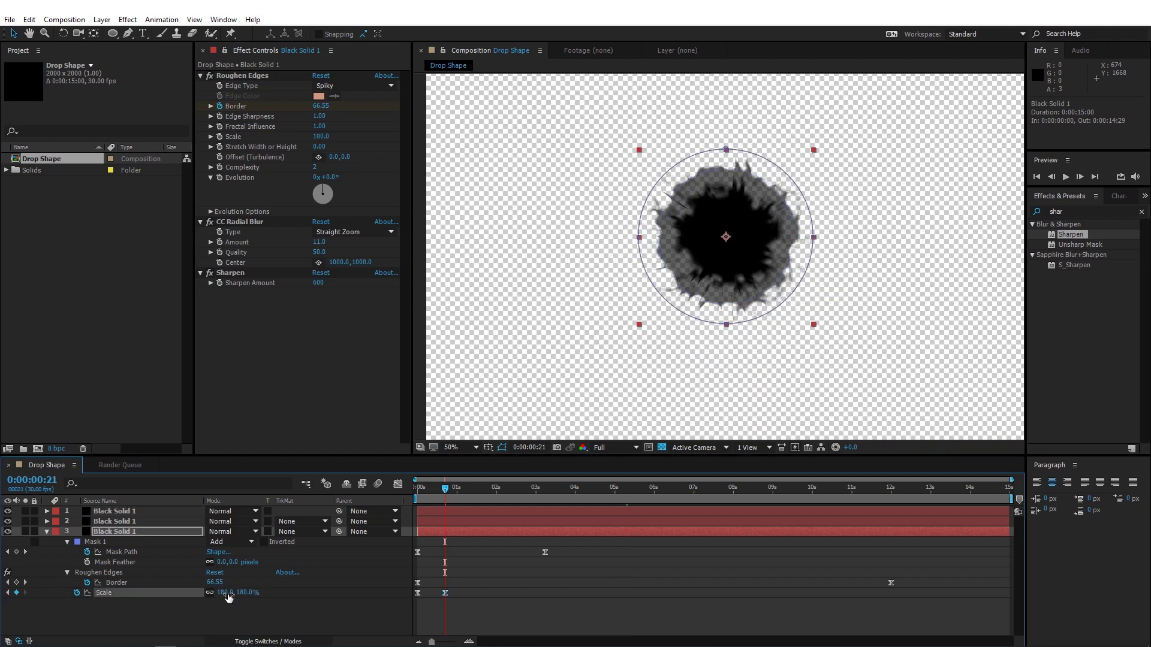
{"action": "key", "text": "Return"}
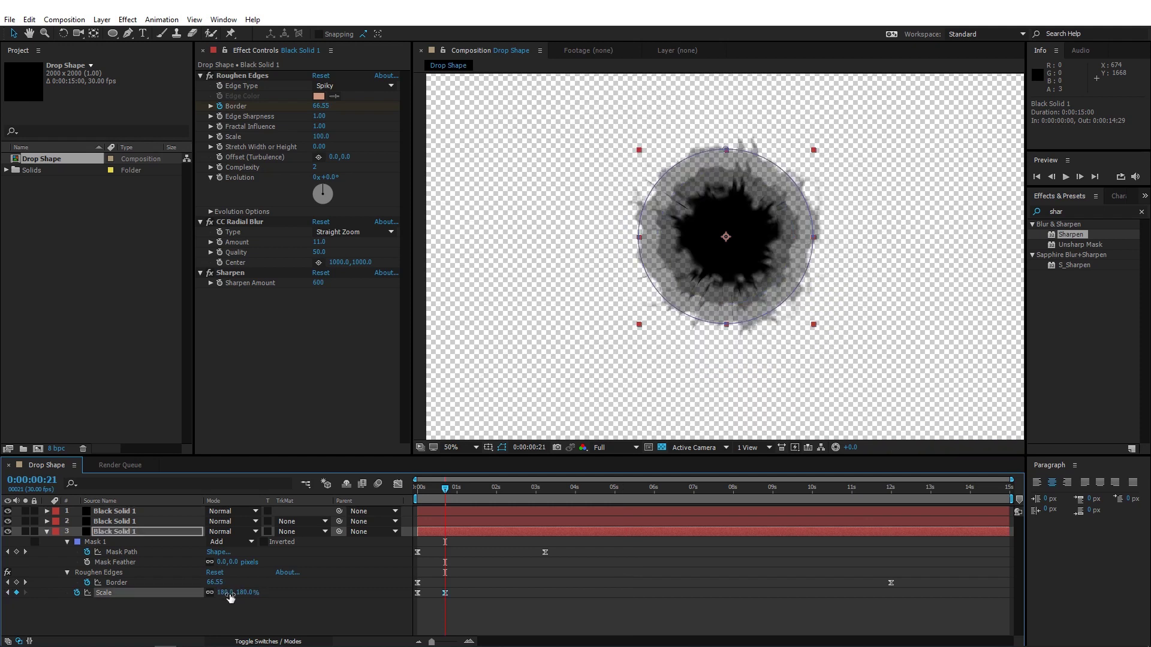
- Lower the halo copy's opacity to 20%
{"action": "key", "text": "t"}
{"action": "left_click", "coordinate": [214, 542]}
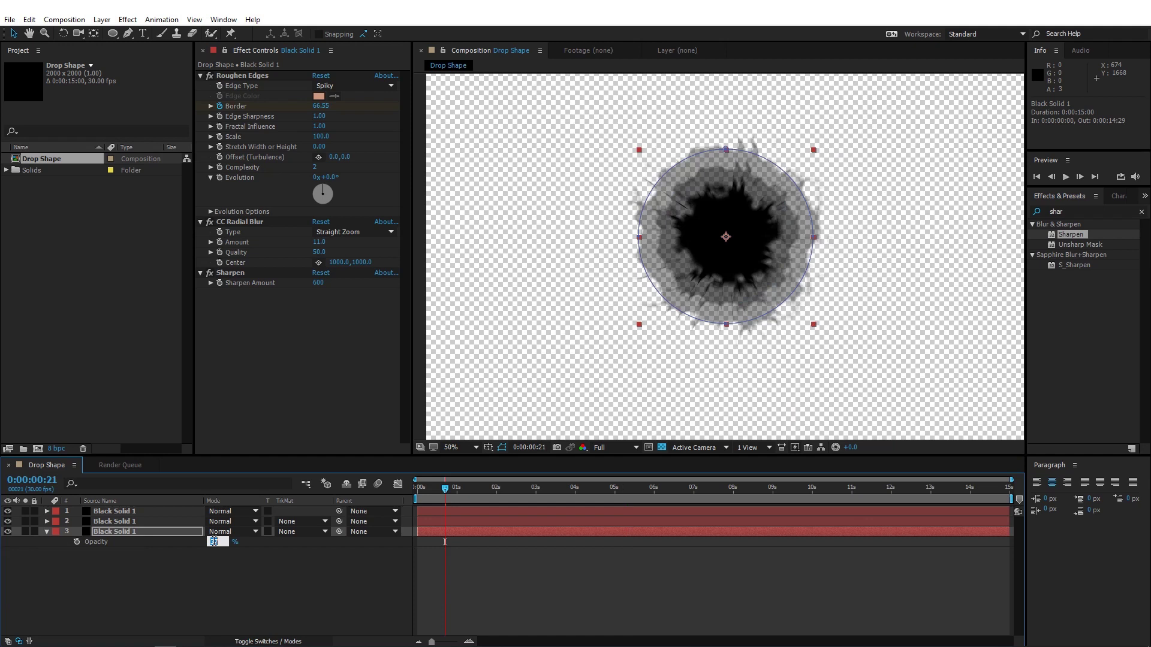
{"action": "type", "text": "20"}
{"action": "key", "text": "Return"}
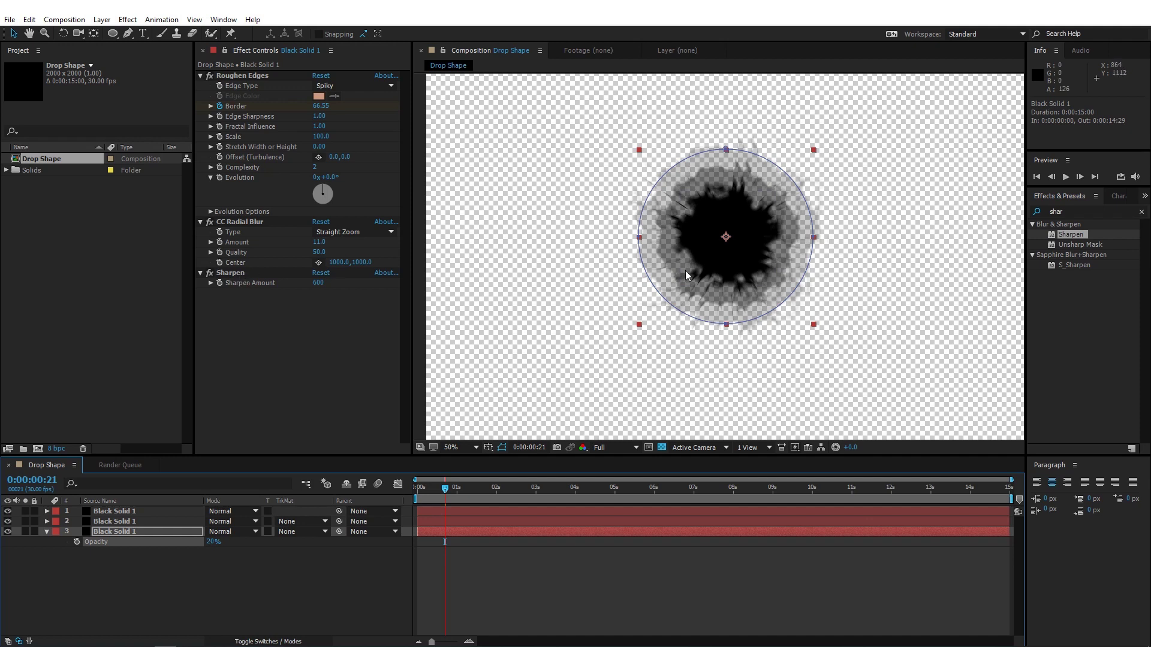
- Remove the Sharpen effect from the halo copy
{"action": "left_click", "coordinate": [232, 275]}
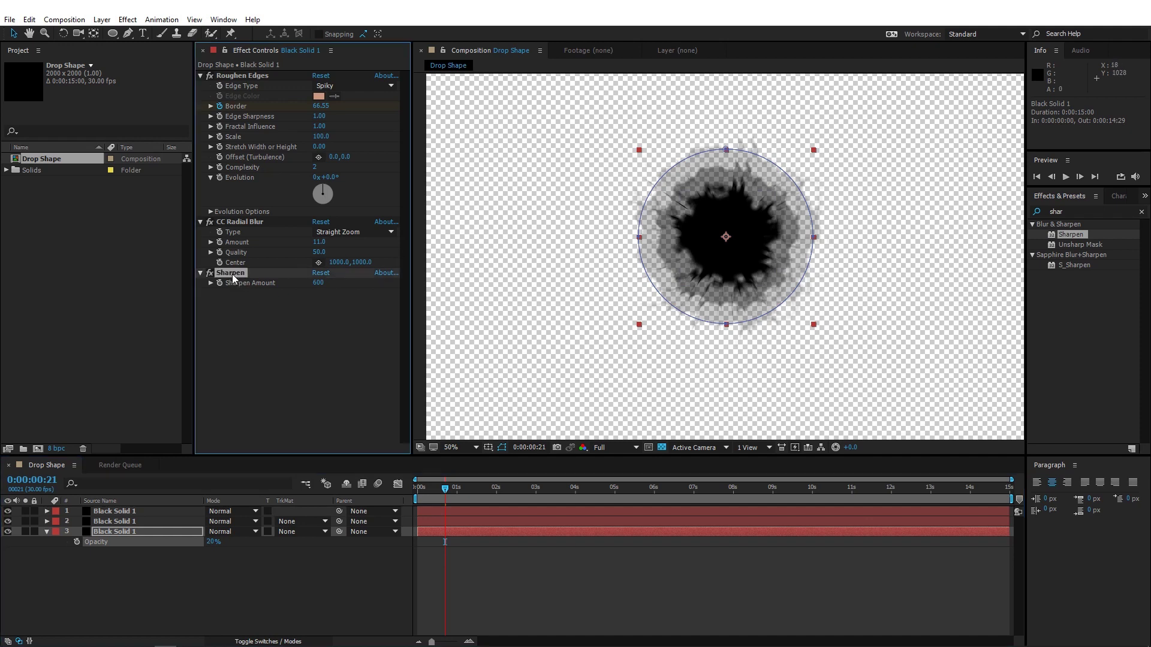
{"action": "key", "text": "Delete"}
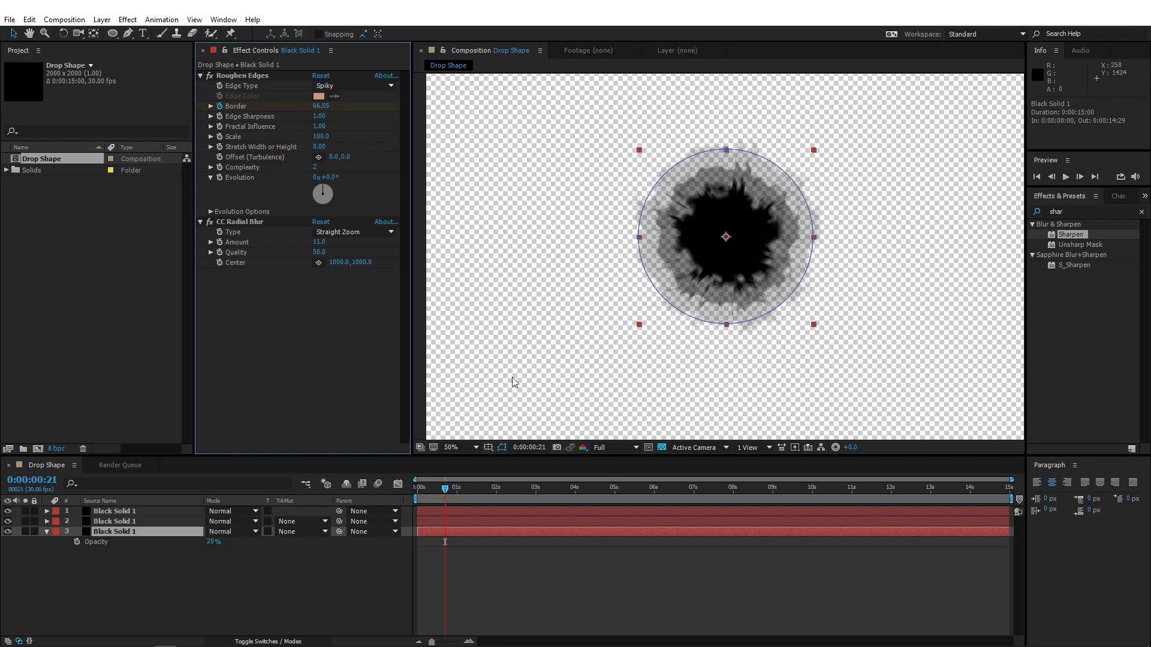
{"action": "left_click", "coordinate": [620, 491]}
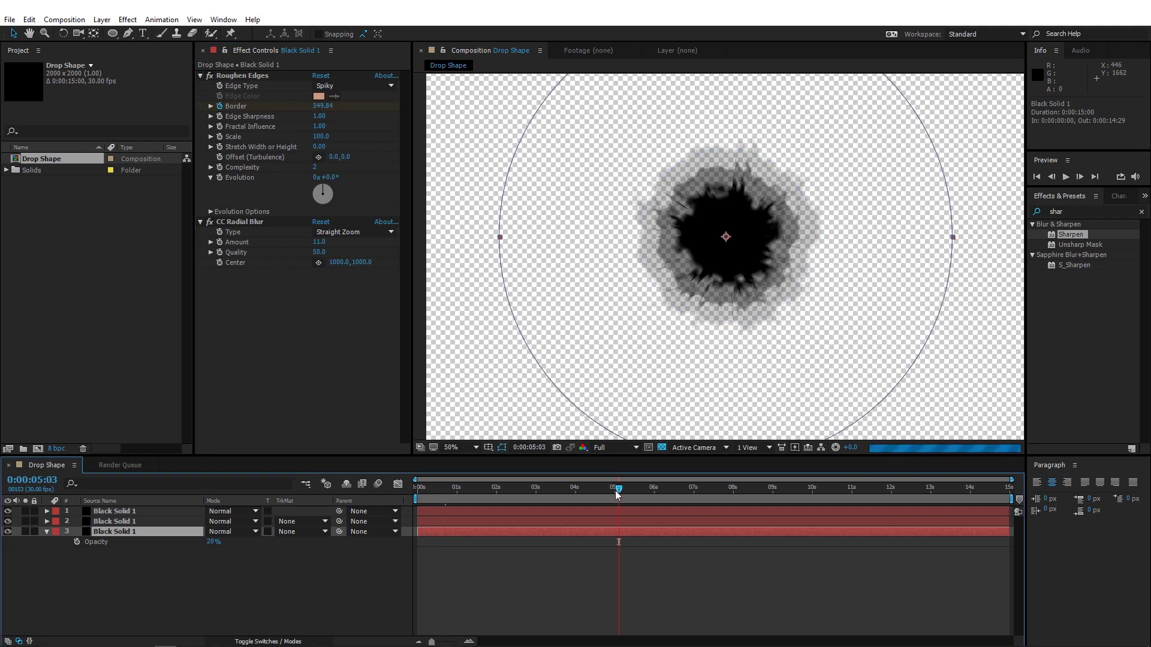
- Nest Drop Shape into a new composition named 'Precomp 01' and preview it
{"action": "key", "text": "comma"}
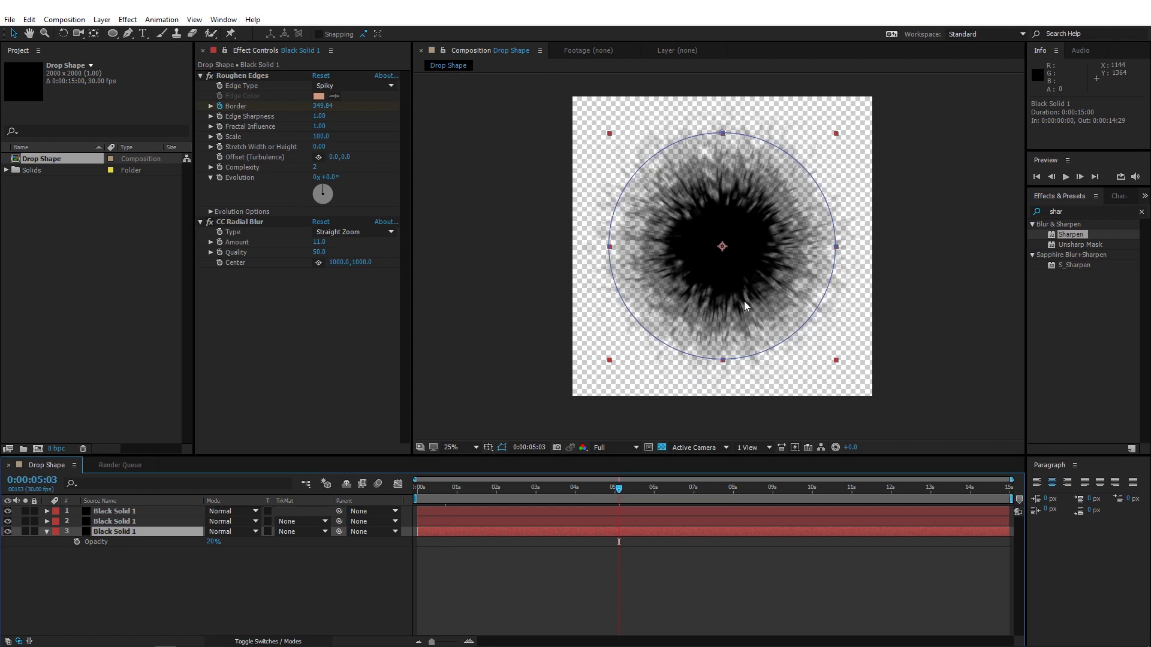
{"action": "key", "text": "period"}
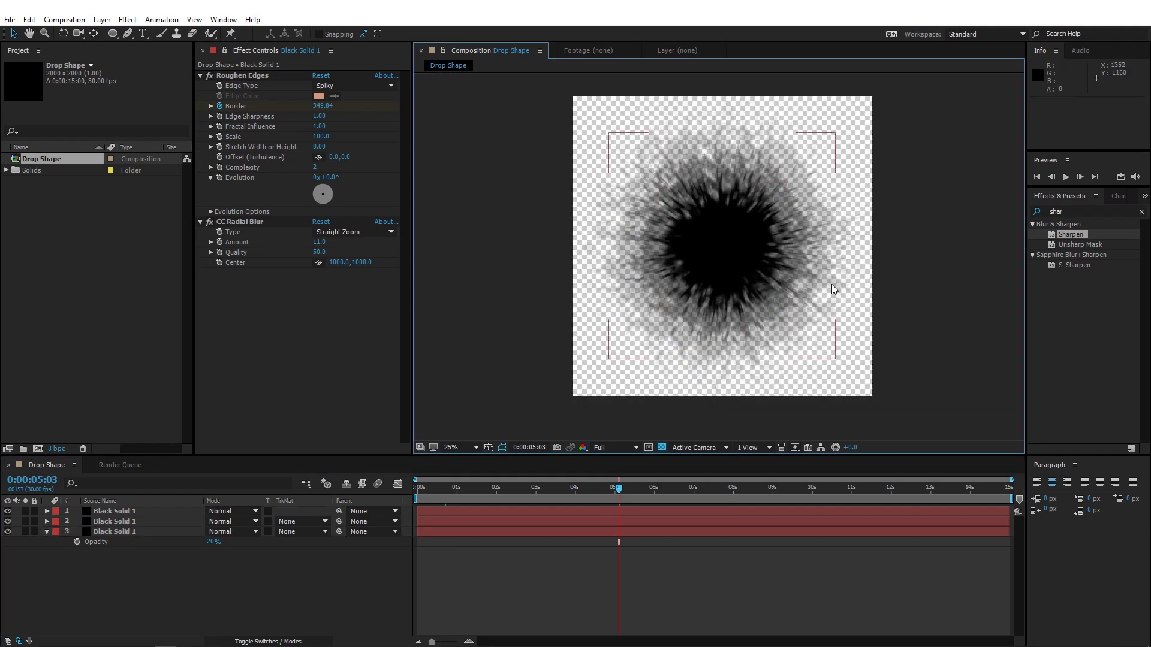
{"action": "left_click_drag", "start_coordinate": [803, 282], "coordinate": [796, 285]}
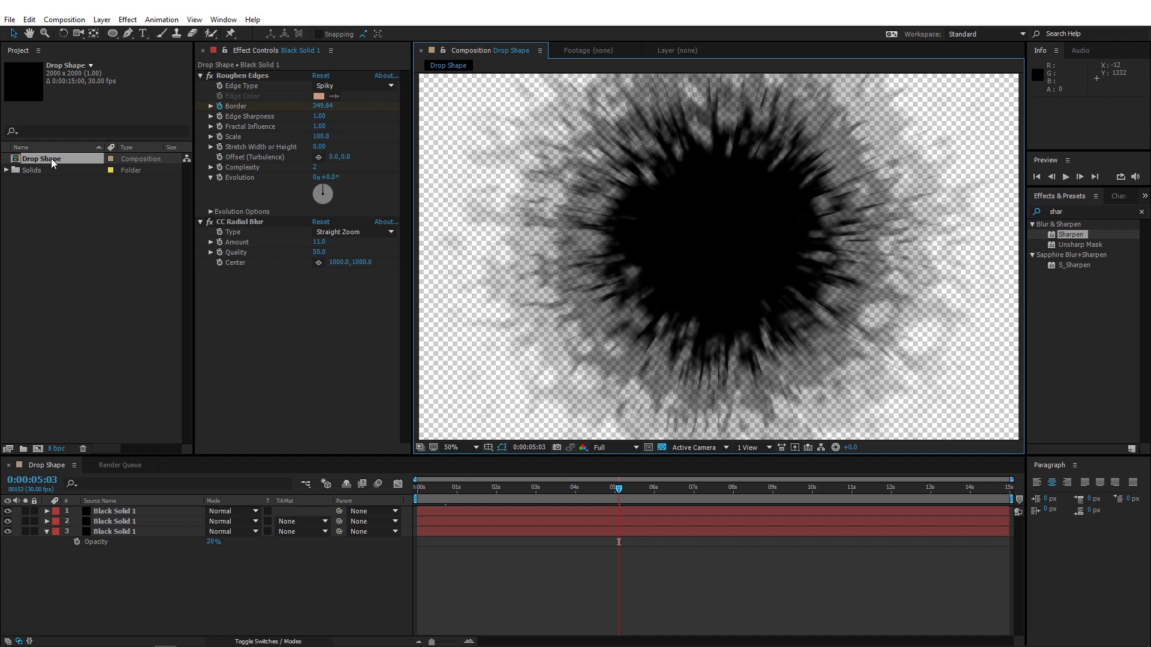
{"action": "left_click_drag", "start_coordinate": [48, 159], "coordinate": [39, 448]}
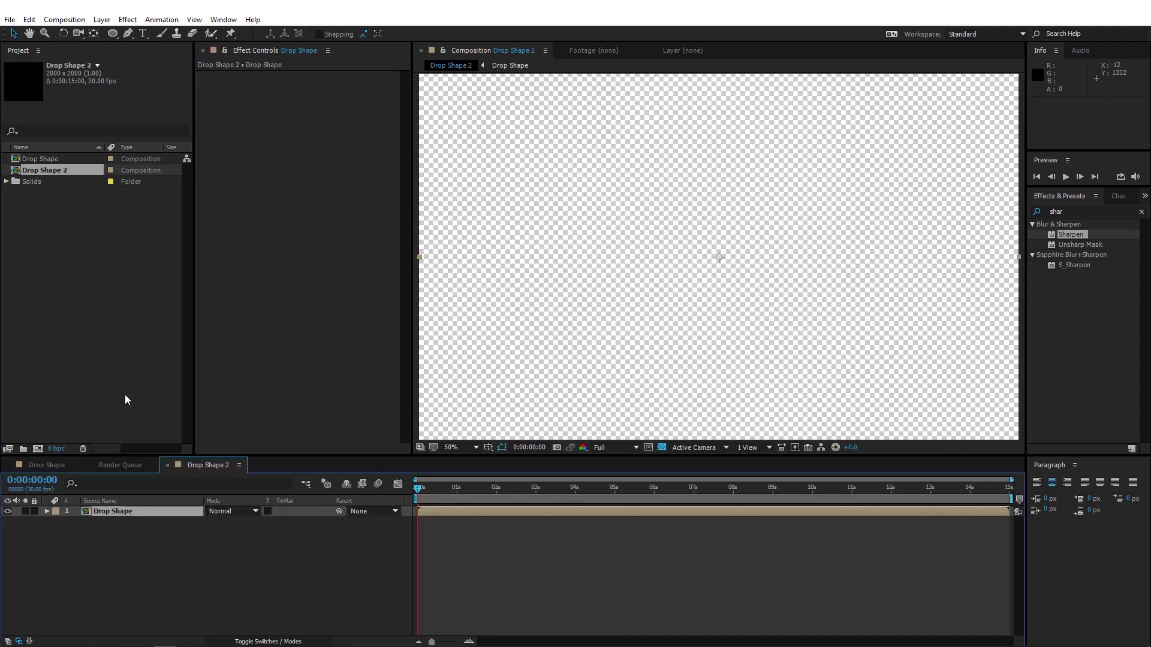
{"action": "left_click", "coordinate": [55, 169]}
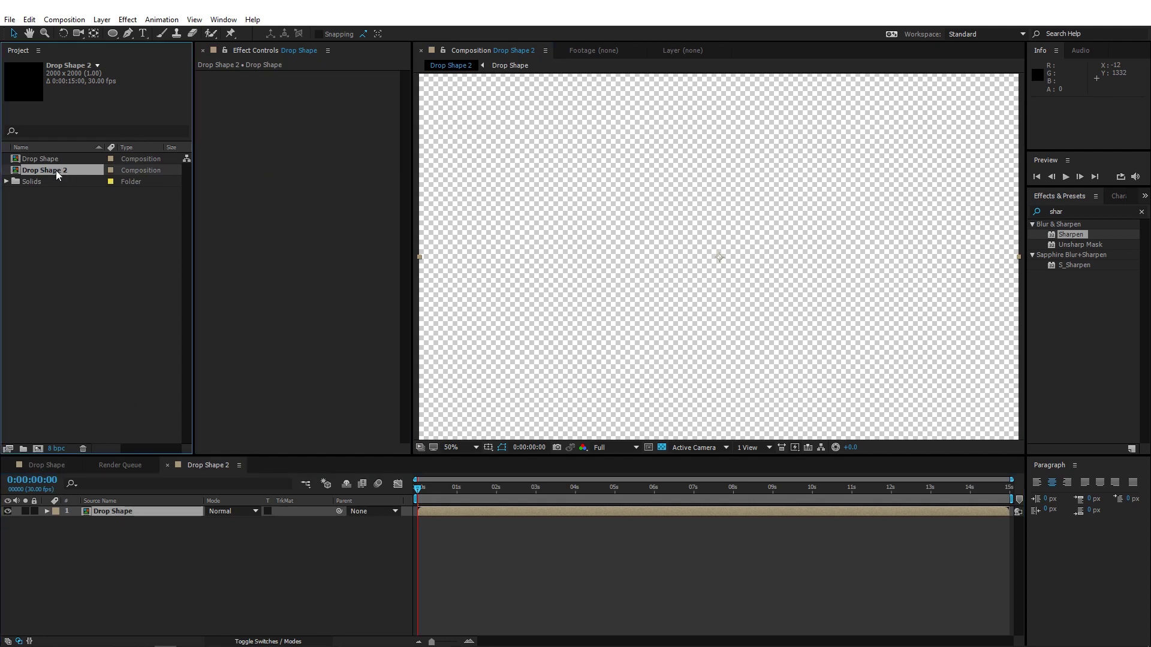
{"action": "type", "text": "Preco"}
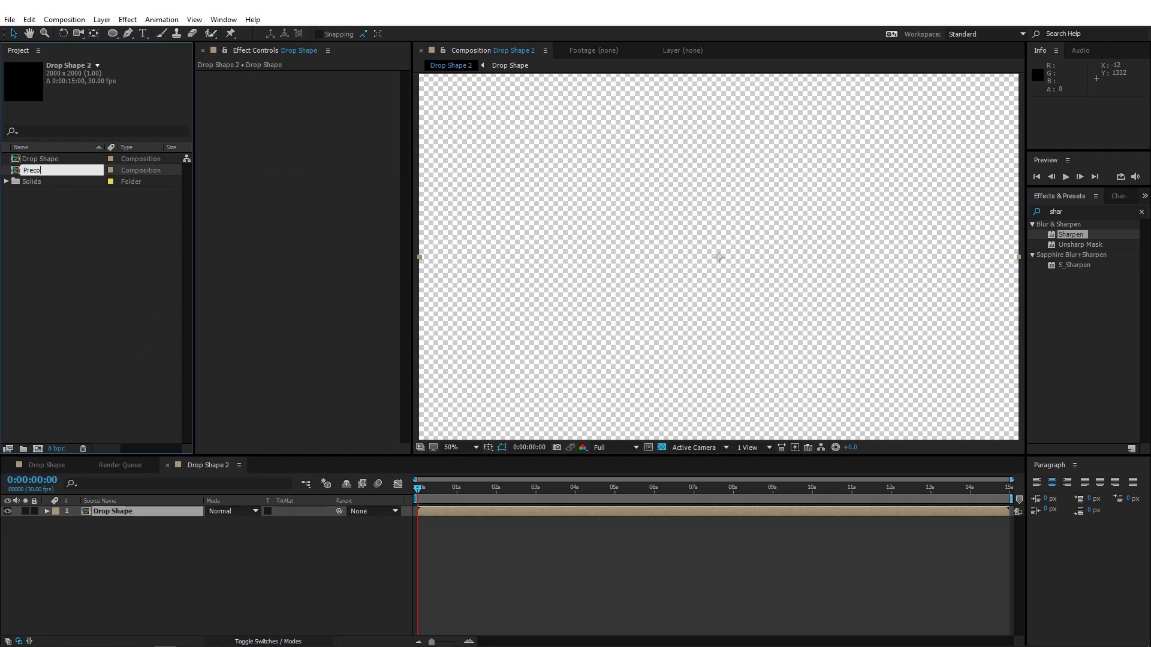
{"action": "type", "text": "mp 01"}
{"action": "key", "text": "Return"}
{"action": "key", "text": "space"}
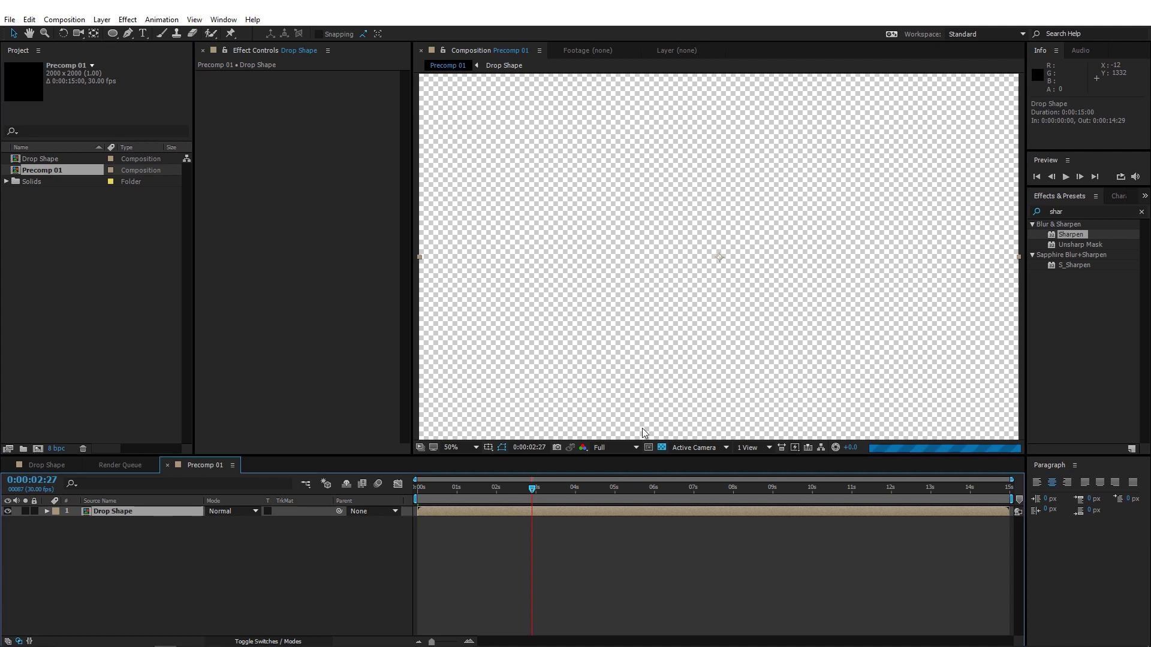
- Apply a Fill effect to the ink burst with colour C000FF
{"action": "double_click", "coordinate": [1074, 209]}
{"action": "type", "text": "fill"}
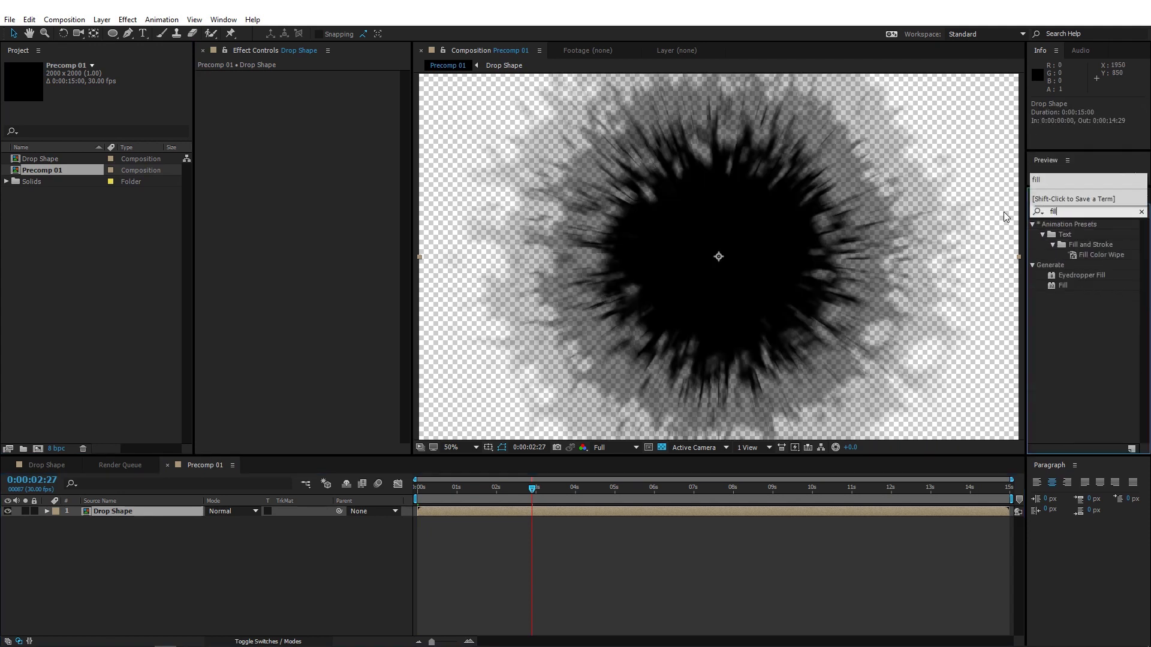
{"action": "double_click", "coordinate": [1064, 286]}
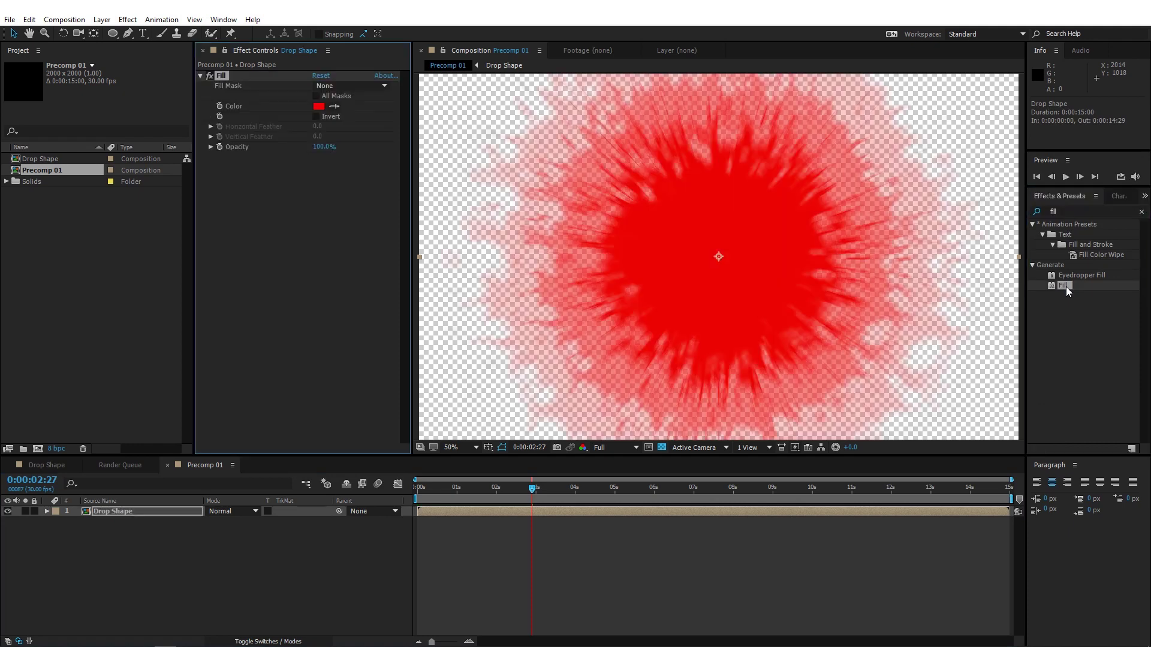
{"action": "left_click", "coordinate": [318, 106]}
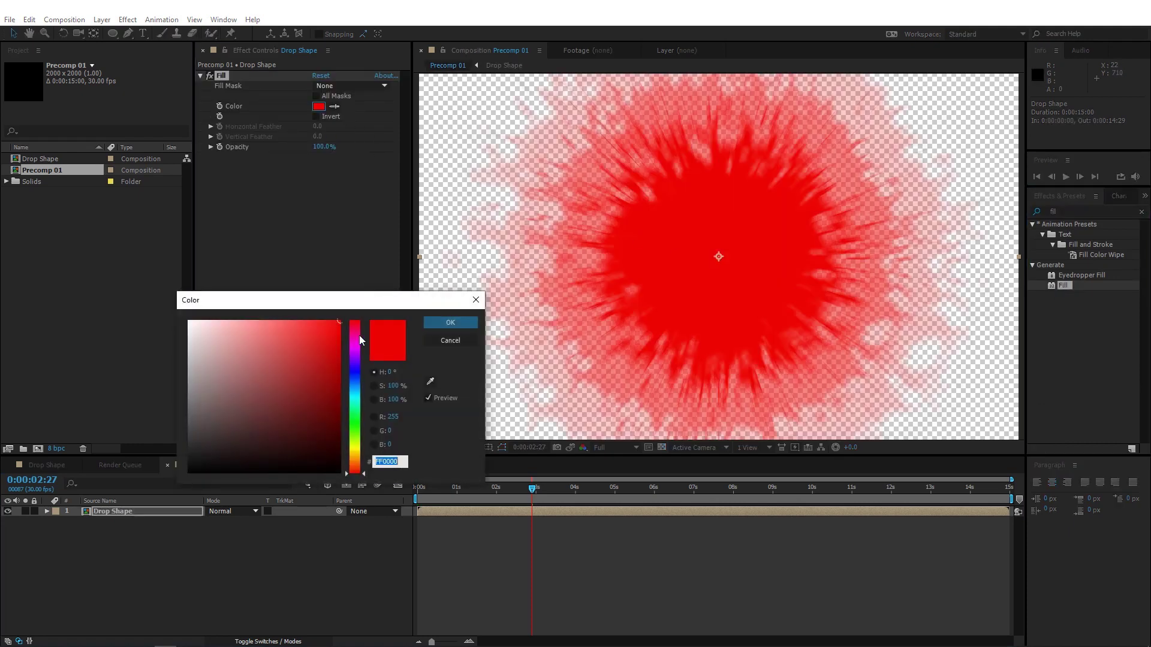
{"action": "left_click", "coordinate": [357, 347]}
{"action": "left_click_drag", "start_coordinate": [357, 348], "coordinate": [355, 356]}
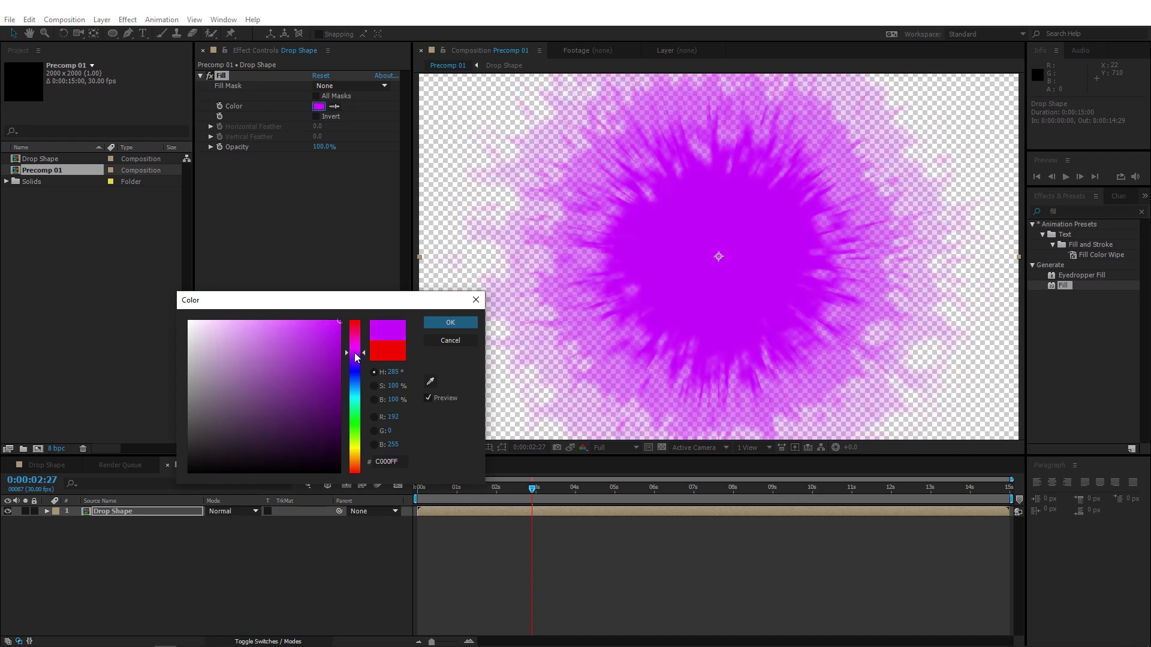
{"action": "left_click", "coordinate": [450, 323]}
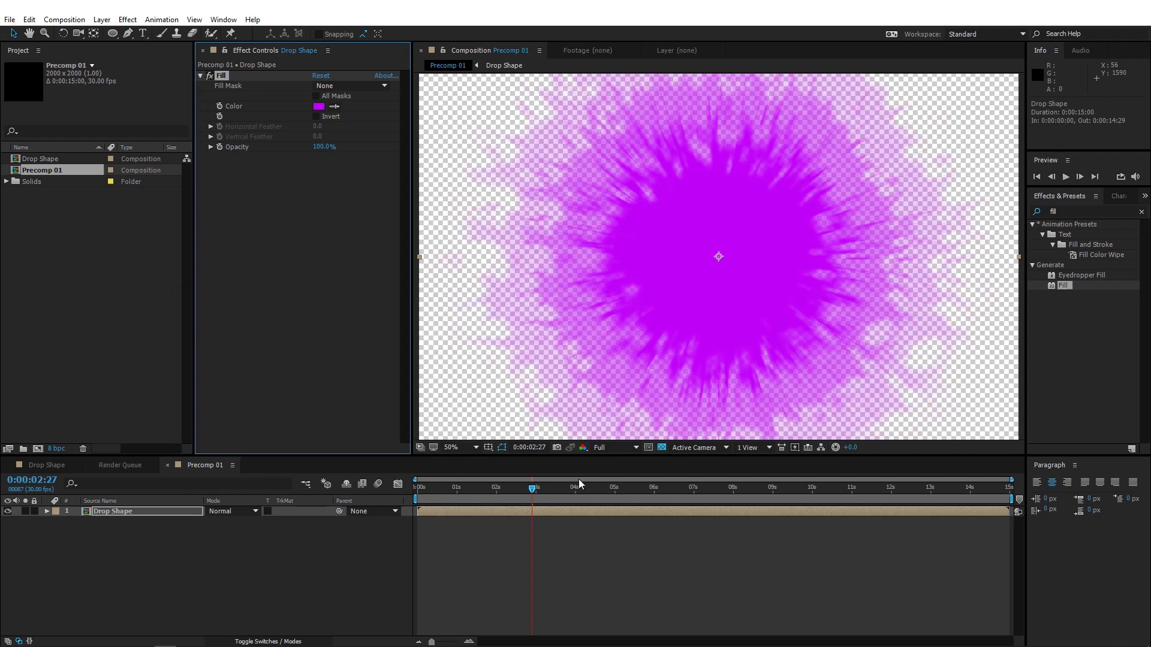
- Turn off the transparency grid to view the burst against black at 50%
{"action": "left_click", "coordinate": [661, 447]}
{"action": "key", "text": "comma"}
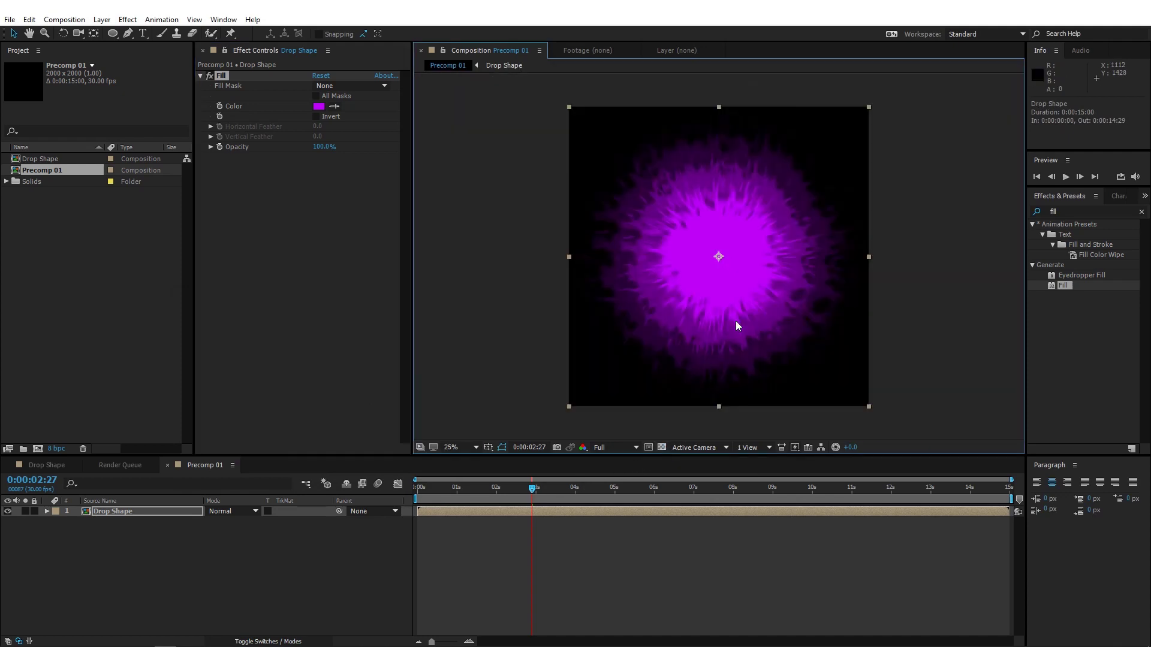
{"action": "key", "text": "period"}
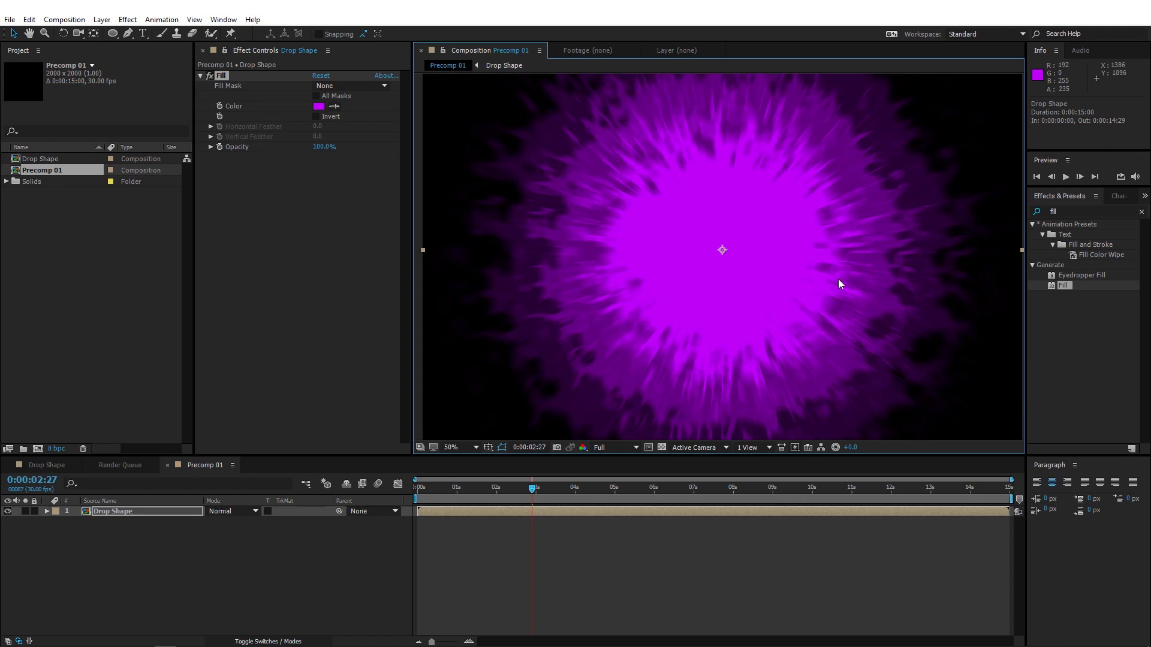
- Add Turbulent Displace with Twist displacement, Amount 100, and Evolution scrubbed to 166°
{"action": "left_click", "coordinate": [1036, 211]}
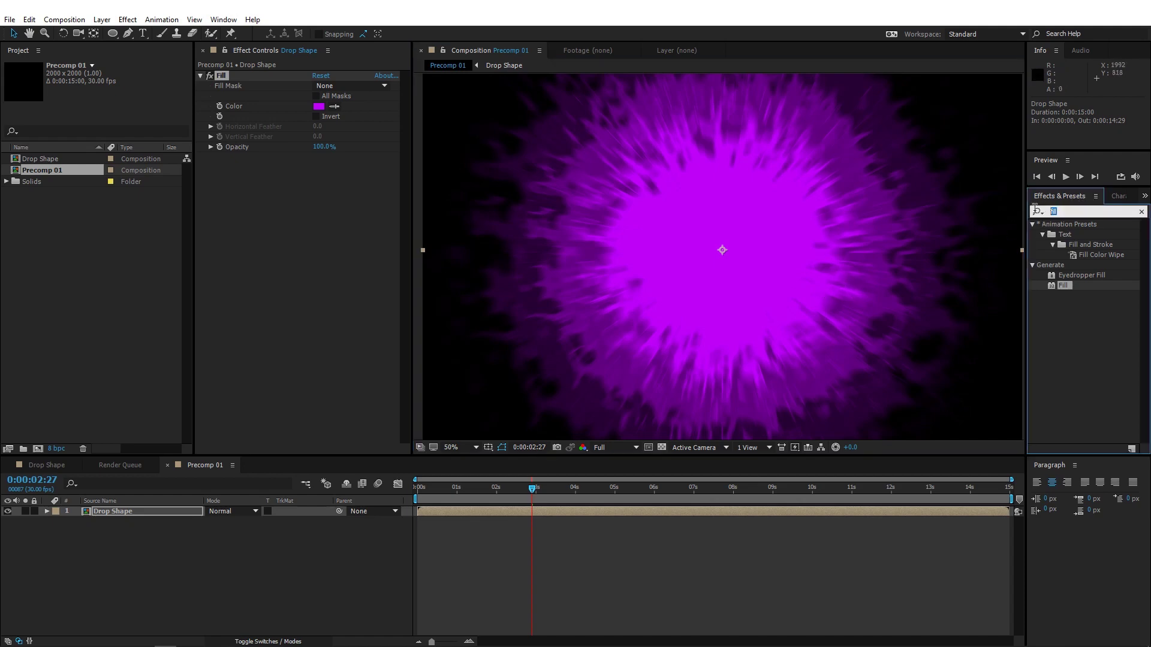
{"action": "type", "text": "tur"}
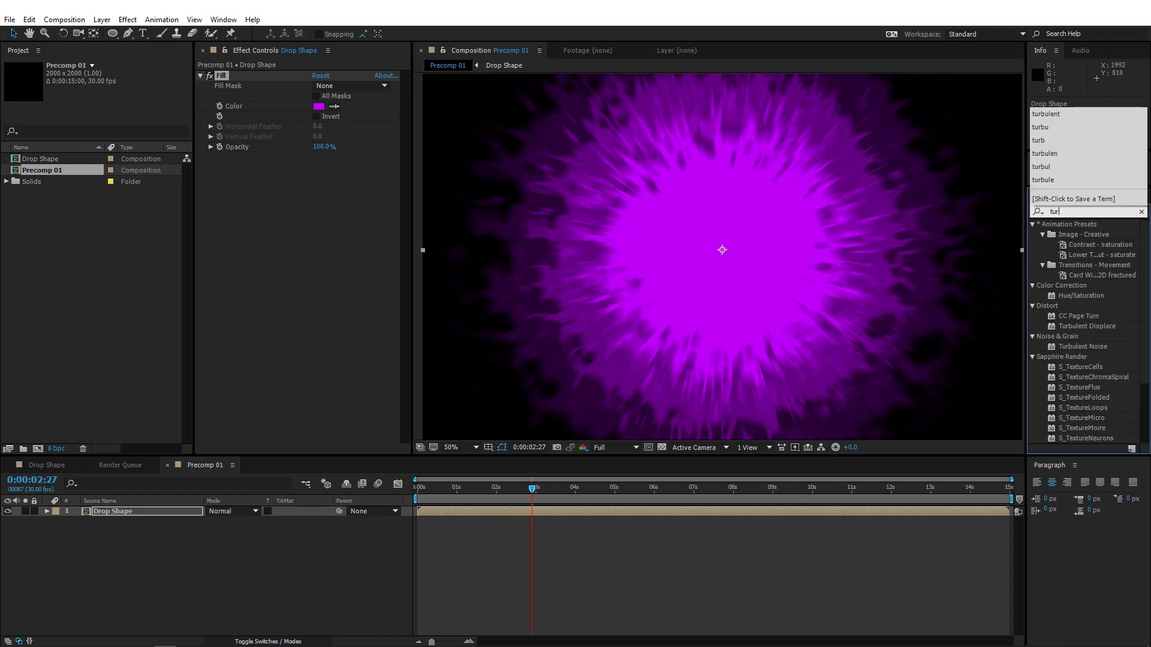
{"action": "type", "text": "b"}
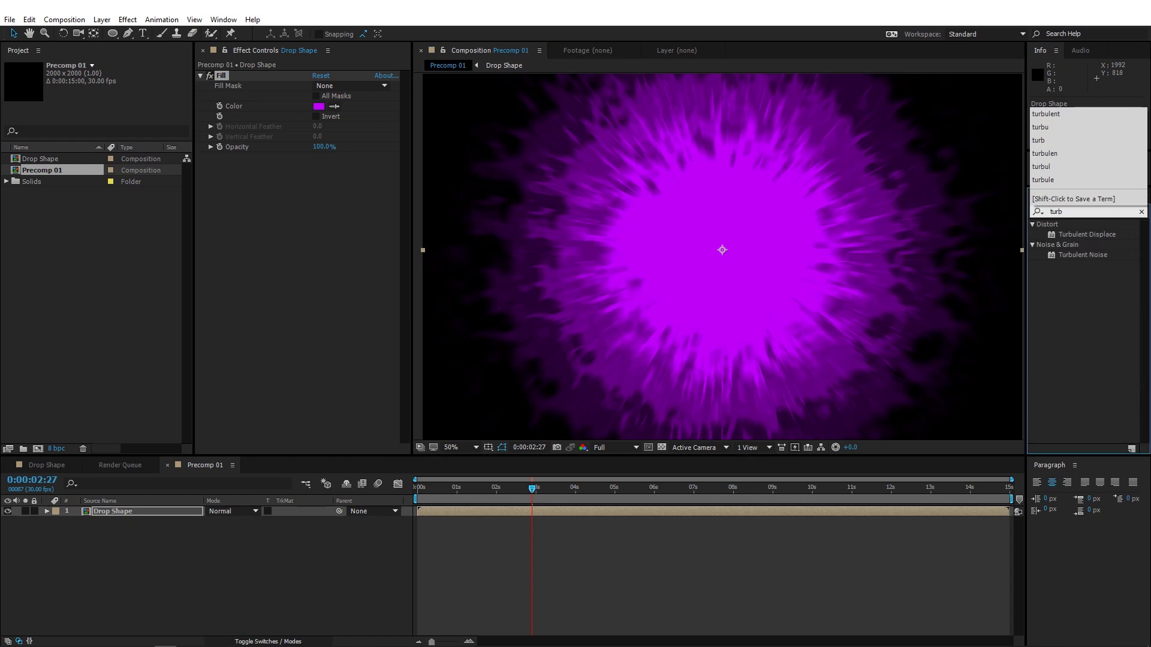
{"action": "double_click", "coordinate": [1074, 233]}
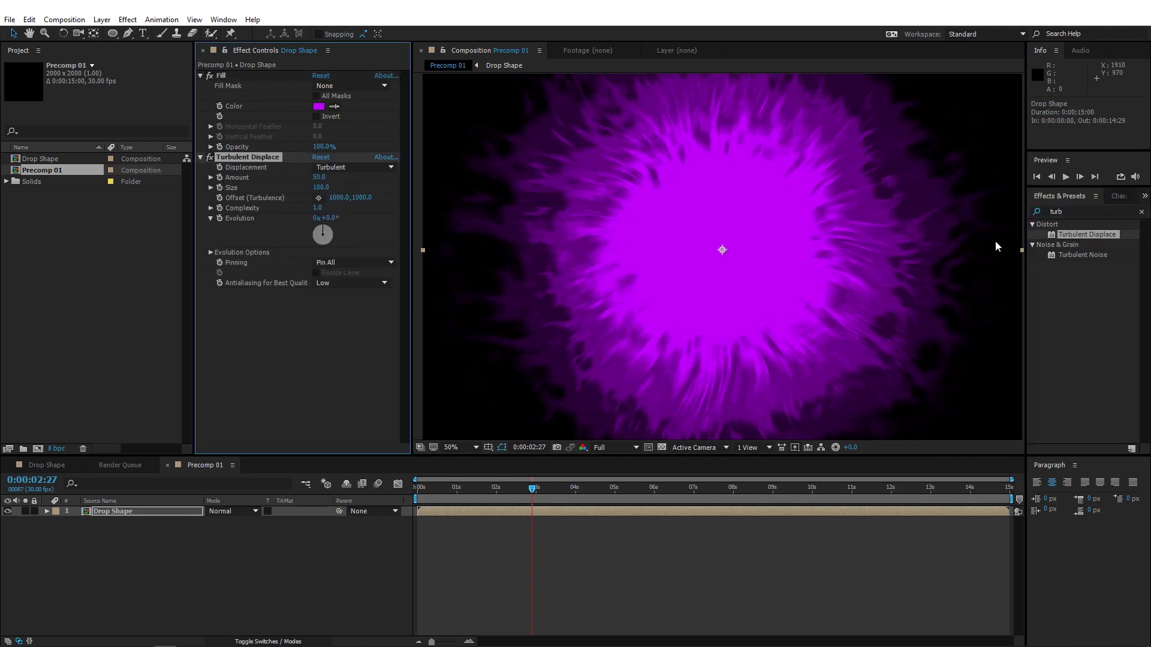
{"action": "left_click", "coordinate": [360, 167]}
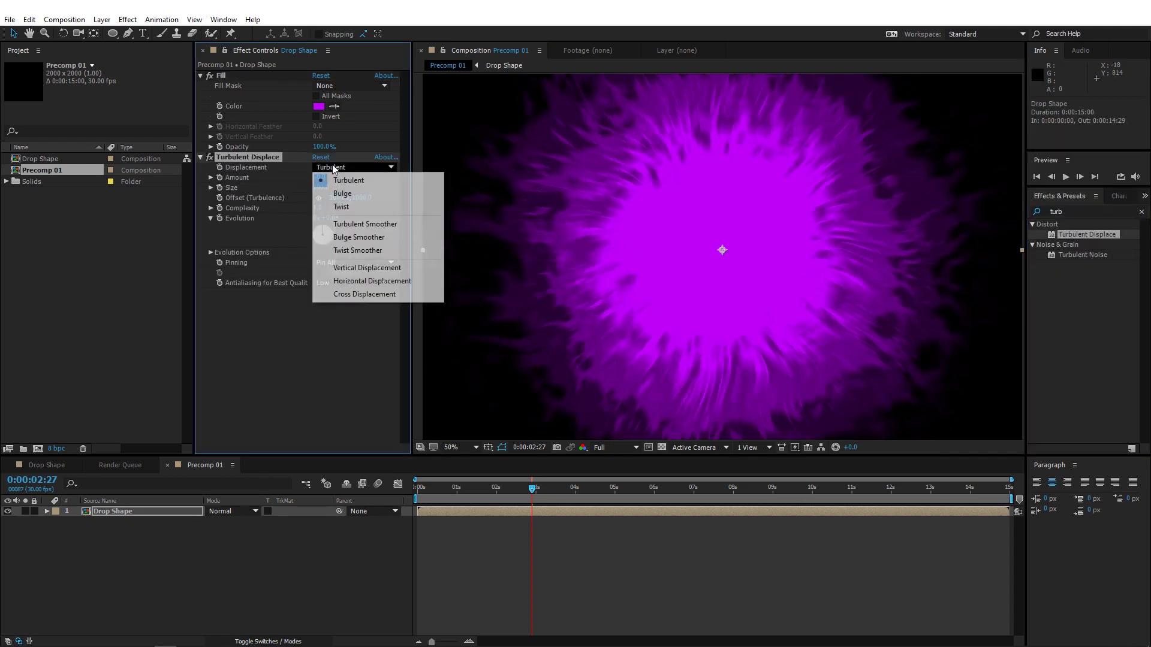
{"action": "left_click", "coordinate": [344, 205]}
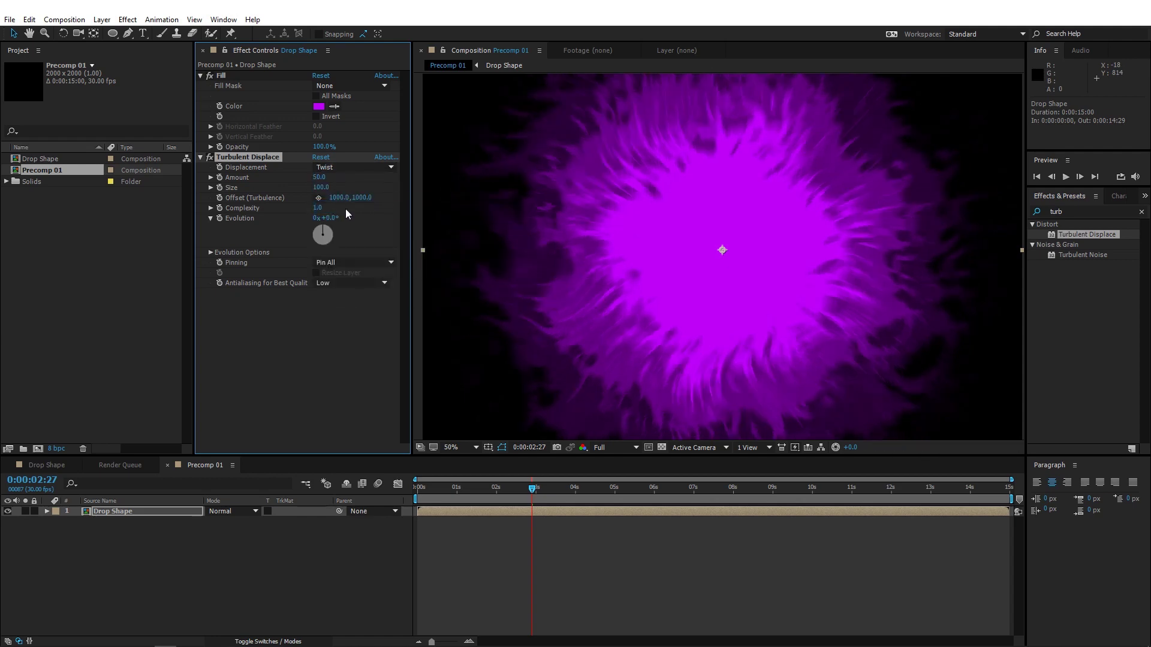
{"action": "left_click", "coordinate": [320, 178]}
{"action": "type", "text": "100"}
{"action": "key", "text": "Return"}
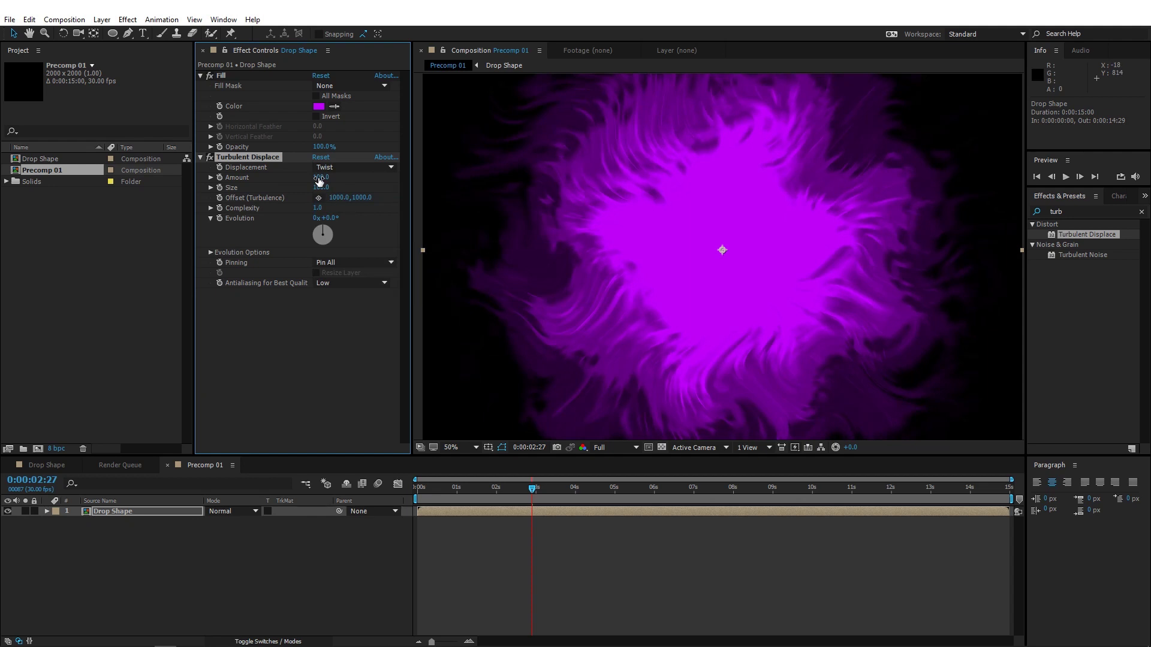
{"action": "left_click_drag", "start_coordinate": [333, 219], "coordinate": [432, 223]}
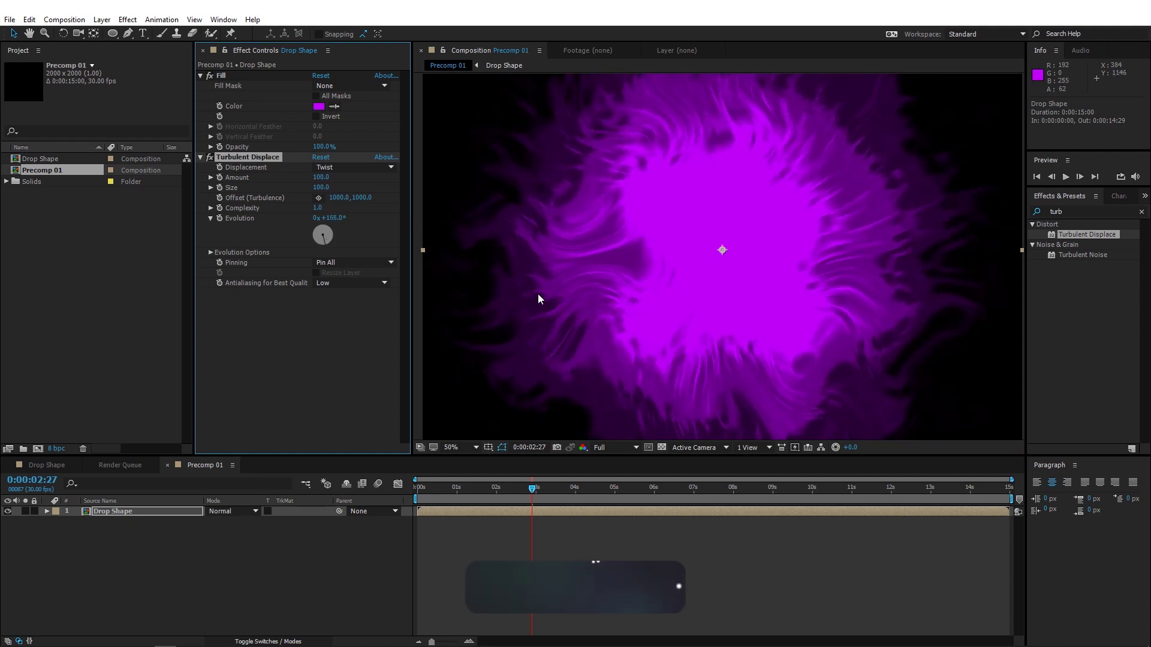
- Duplicate the Drop Shape layer and set the copy's Evolution to 47°, inspecting at 100%
{"action": "left_click", "coordinate": [157, 513]}
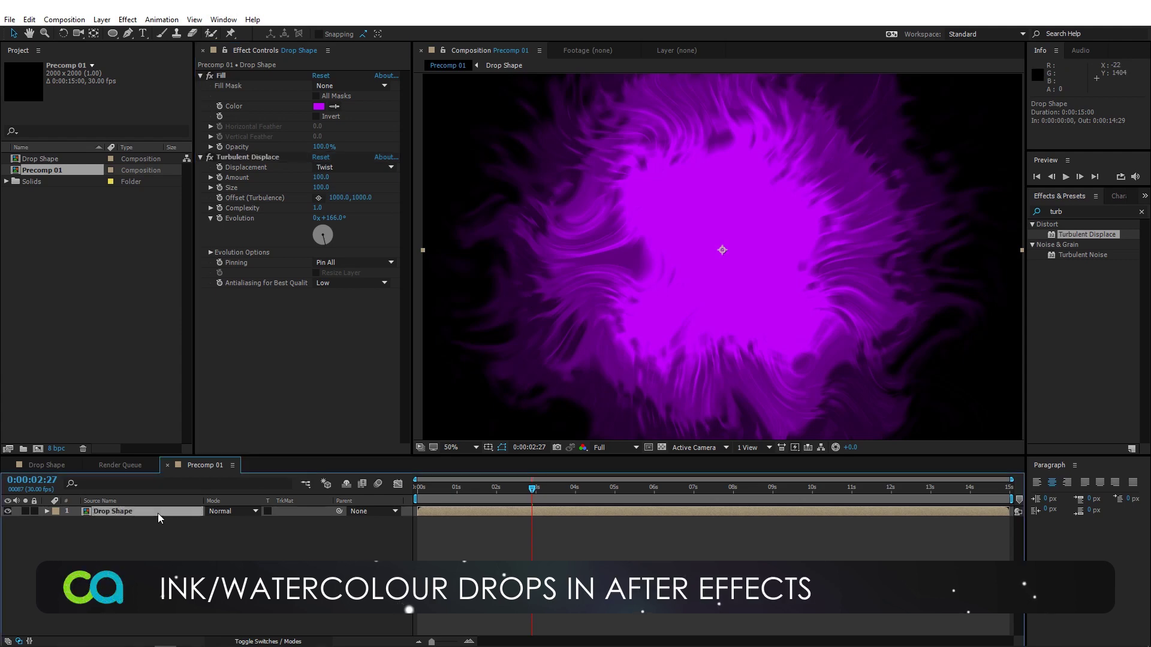
{"action": "key", "text": "ctrl+d"}
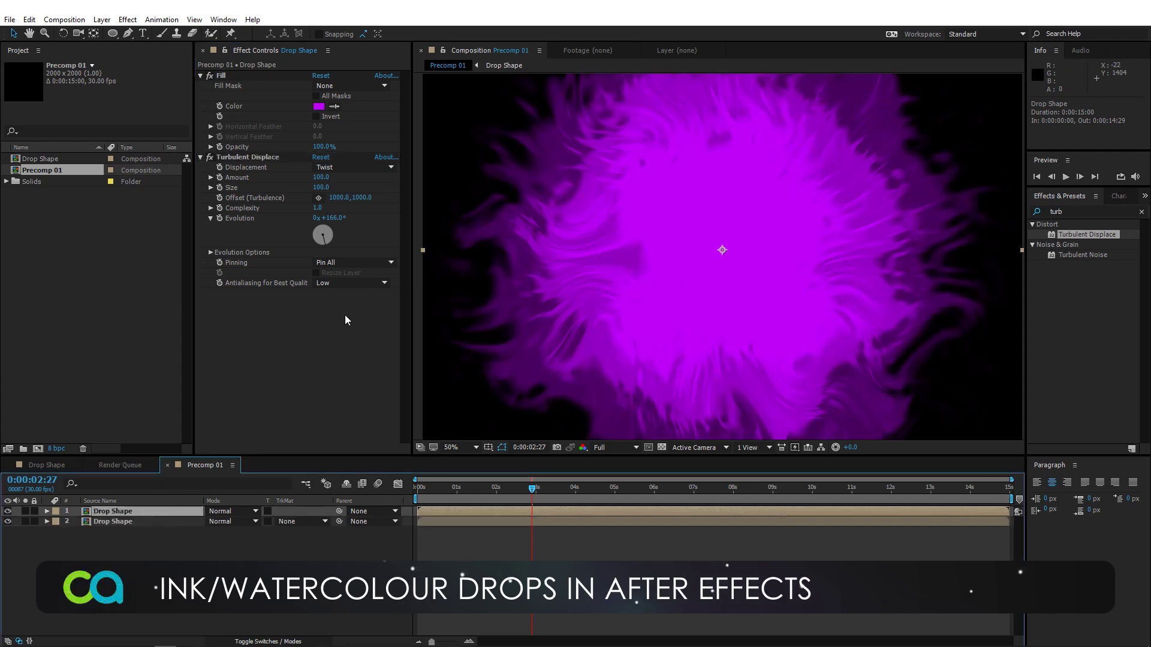
{"action": "left_click_drag", "start_coordinate": [338, 218], "coordinate": [284, 233]}
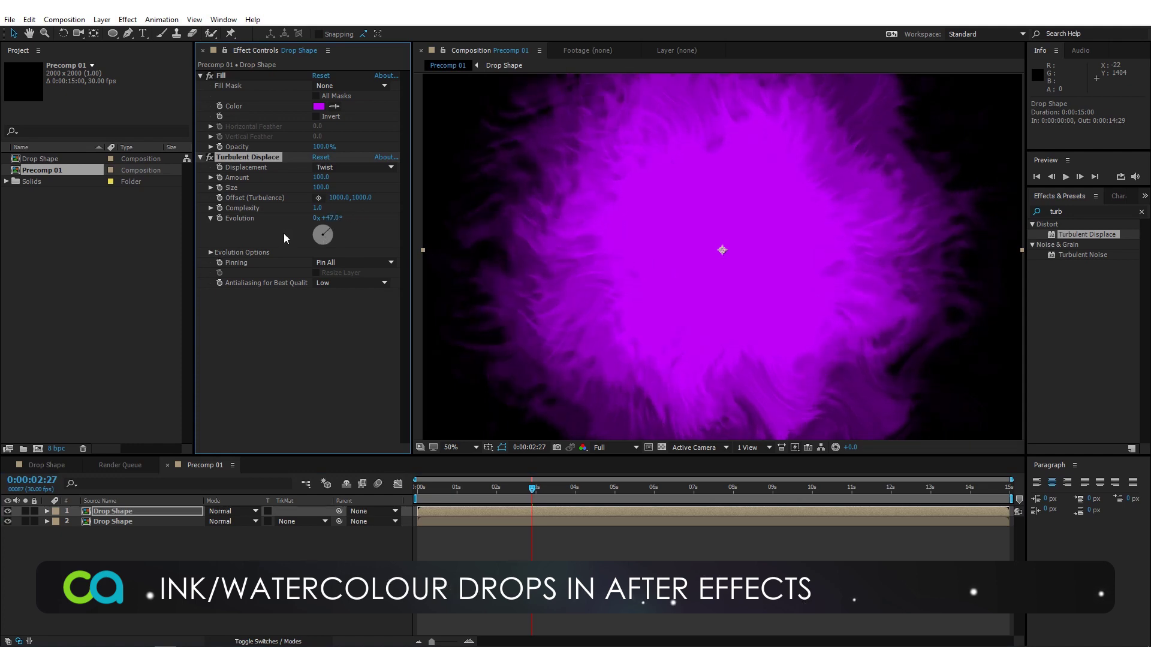
{"action": "key", "text": "slash"}
{"action": "left_click_drag", "start_coordinate": [586, 274], "coordinate": [761, 216]}
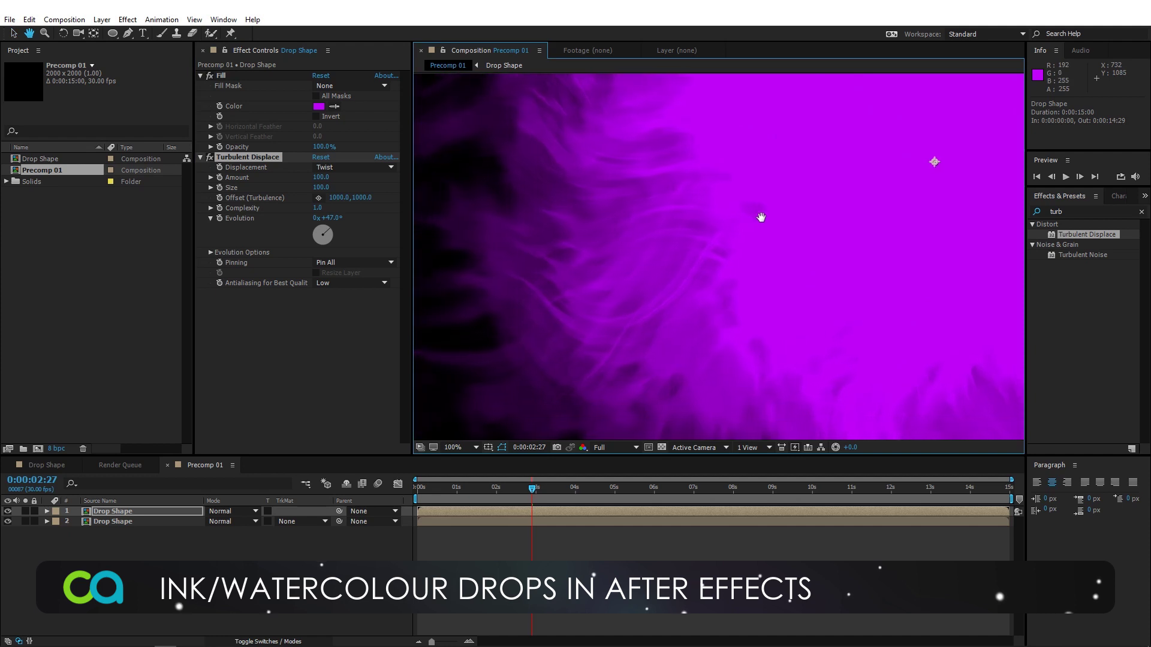
{"action": "key", "text": "v"}
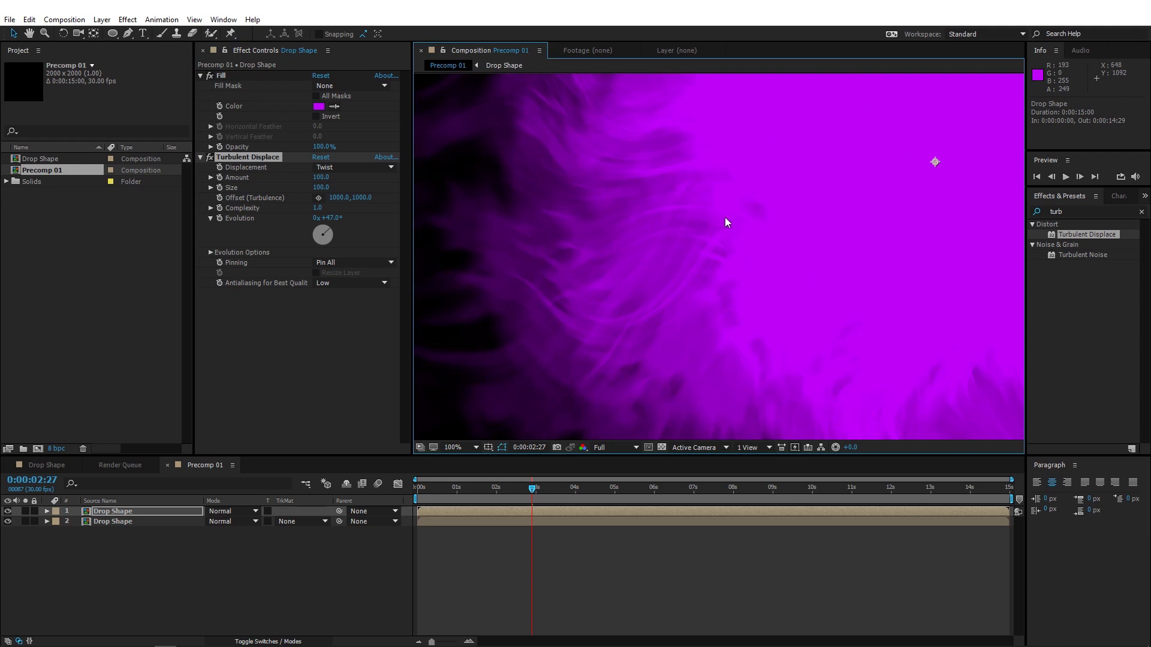
- Add Bevel Alpha to the top Drop Shape layer with Light Intensity 1.00
{"action": "left_click_drag", "start_coordinate": [1077, 210], "coordinate": [1021, 214]}
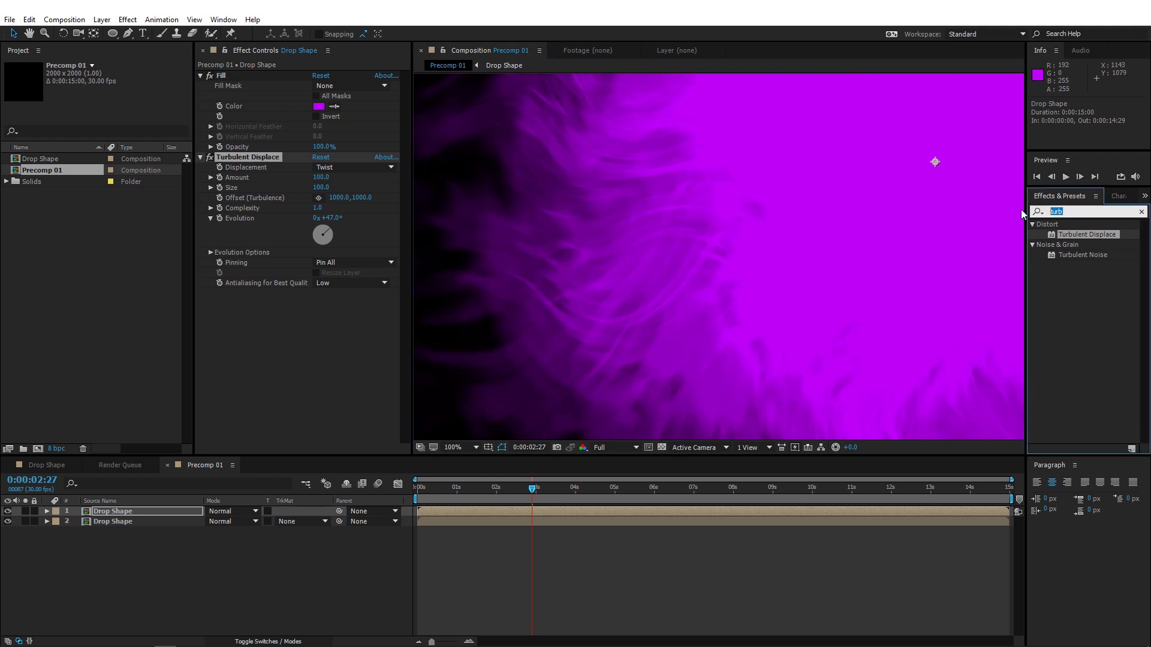
{"action": "type", "text": "bevel"}
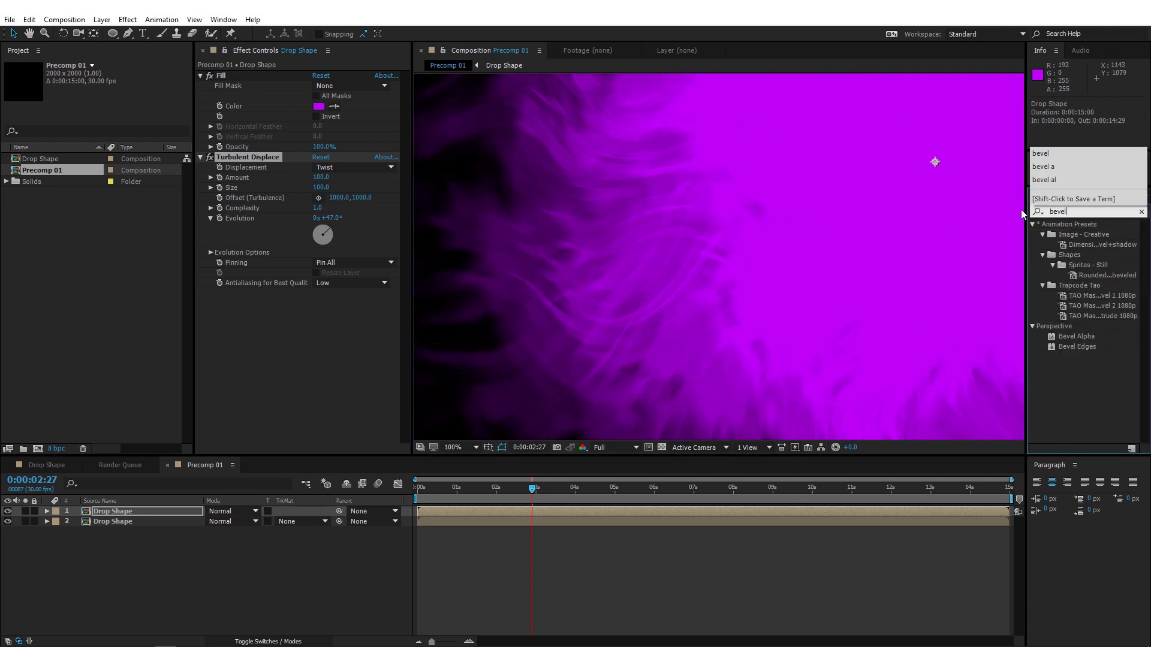
{"action": "double_click", "coordinate": [1078, 336]}
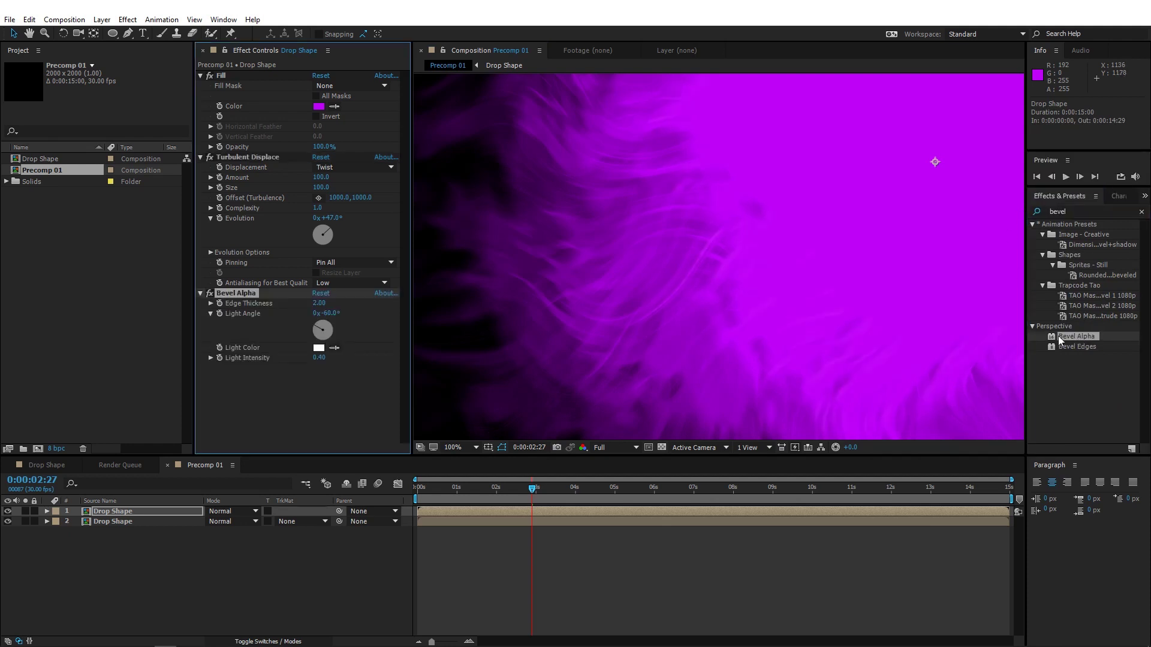
{"action": "left_click", "coordinate": [322, 358]}
{"action": "type", "text": "1"}
{"action": "key", "text": "Return"}
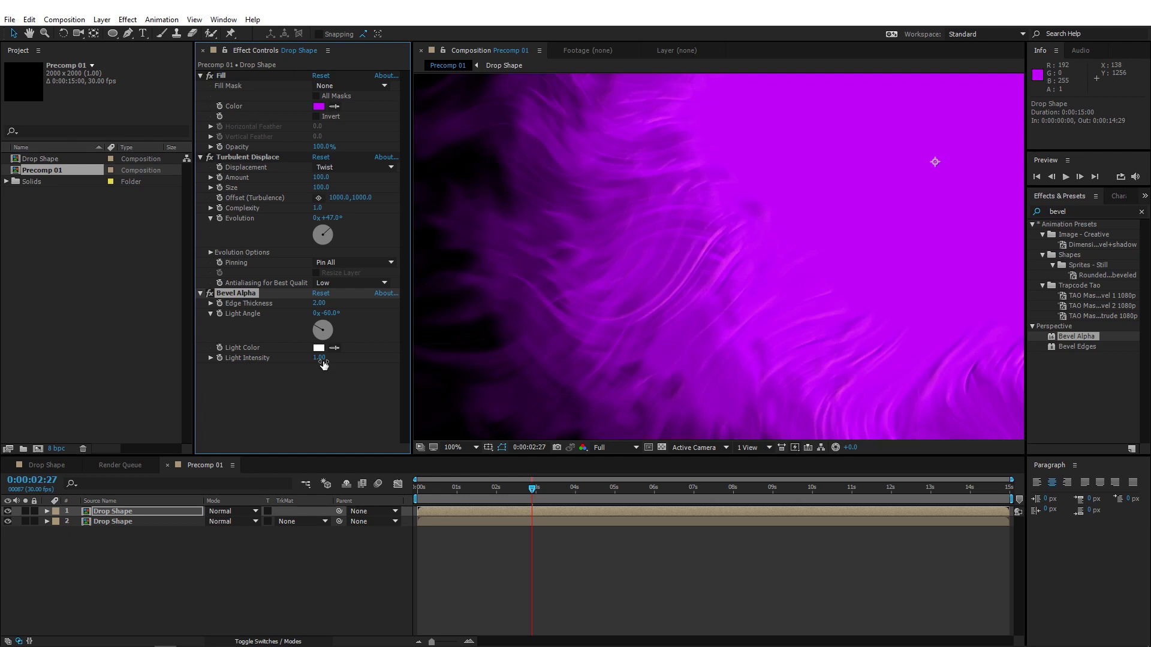
{"action": "scroll", "coordinate": [688, 285], "scroll_direction": "up", "scroll_amount": 2}
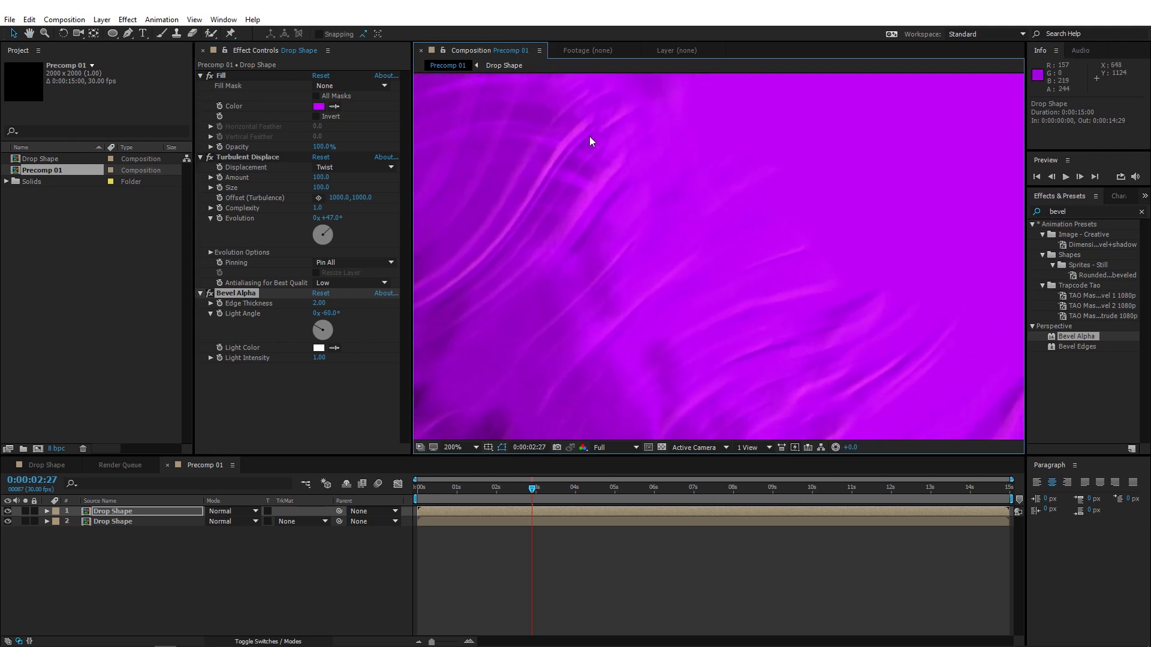
{"action": "key", "text": "h"}
{"action": "left_click_drag", "start_coordinate": [754, 284], "coordinate": [777, 267]}
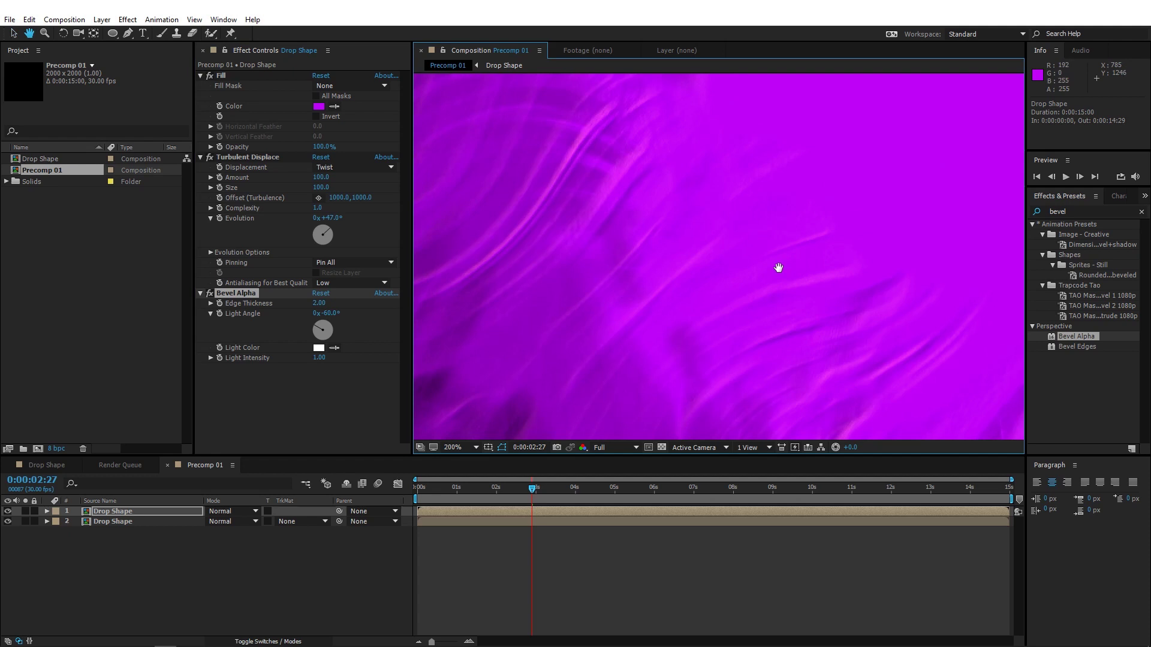
- Set the top Drop Shape layer's blending mode to Linear Burn
{"action": "key", "text": "v"}
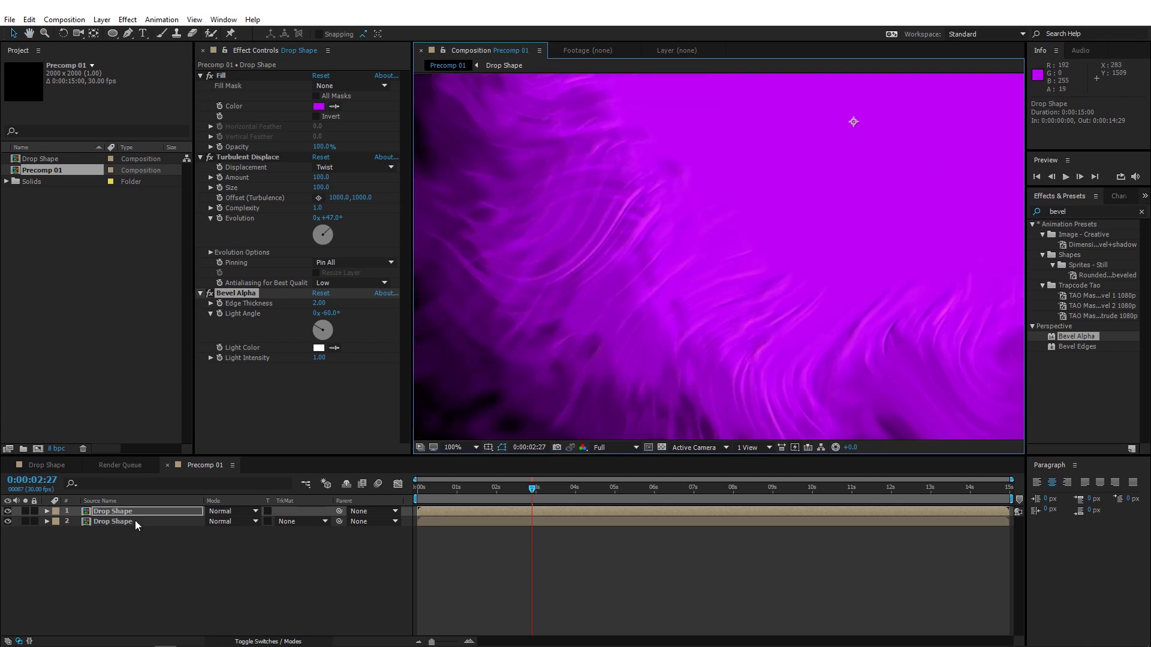
{"action": "left_click", "coordinate": [224, 511]}
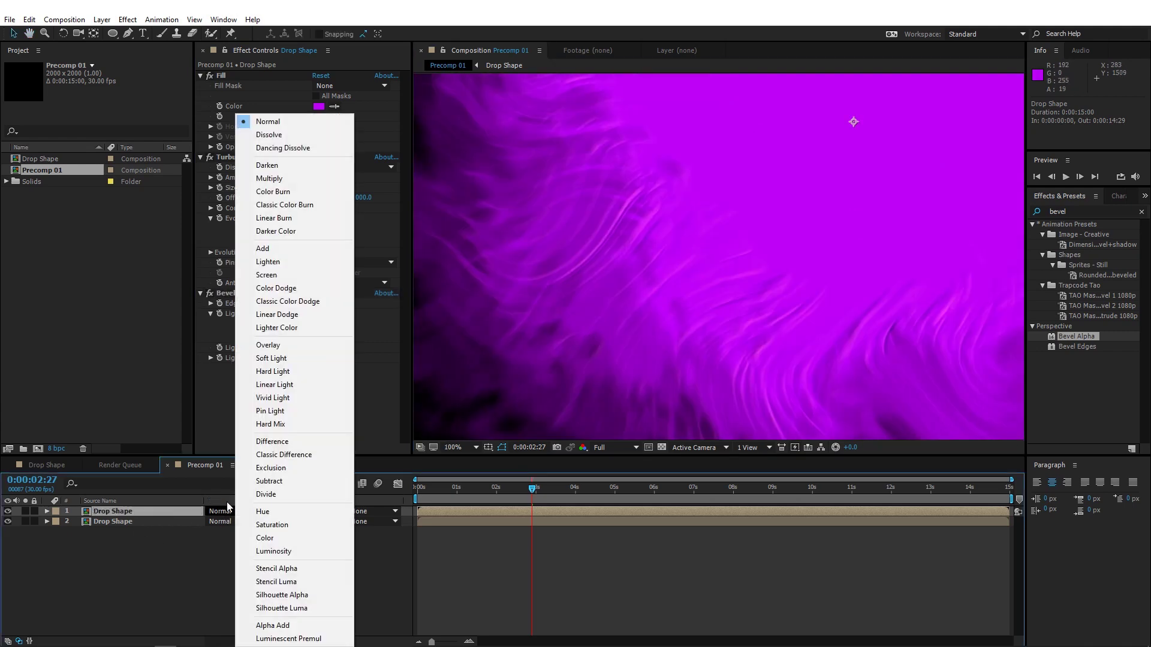
{"action": "left_click", "coordinate": [284, 216]}
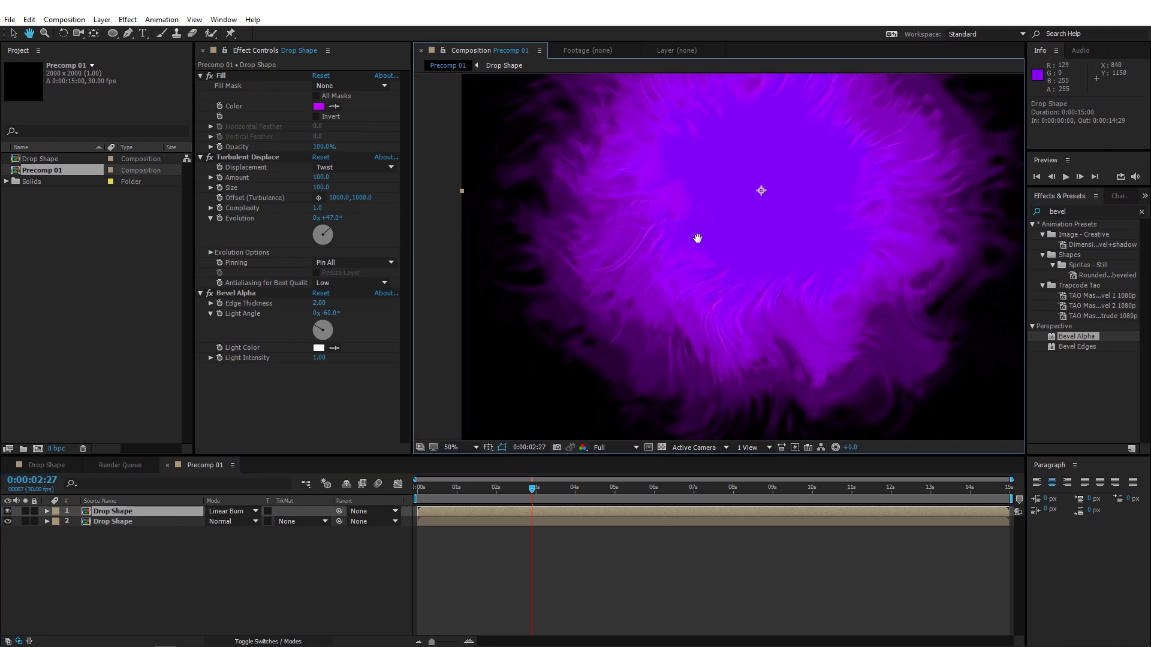
- Set both Drop Shape layers to 80% opacity
{"action": "left_click", "coordinate": [162, 524], "text": "shift"}
{"action": "key", "text": "t"}
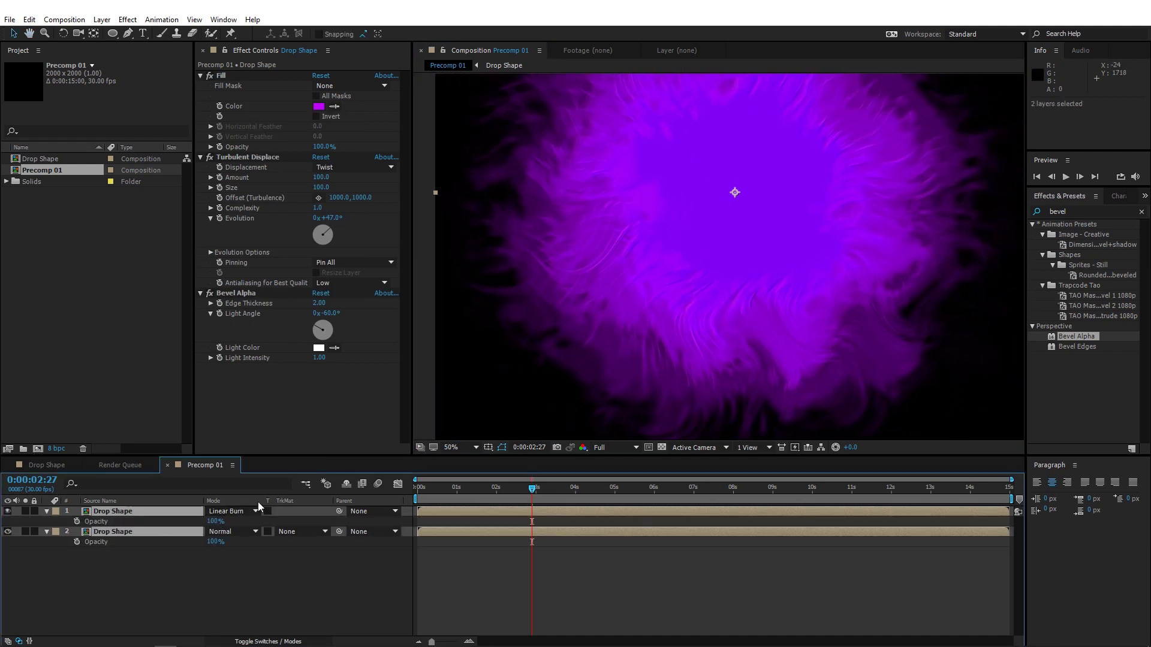
{"action": "left_click", "coordinate": [219, 522]}
{"action": "type", "text": "80"}
{"action": "key", "text": "Return"}
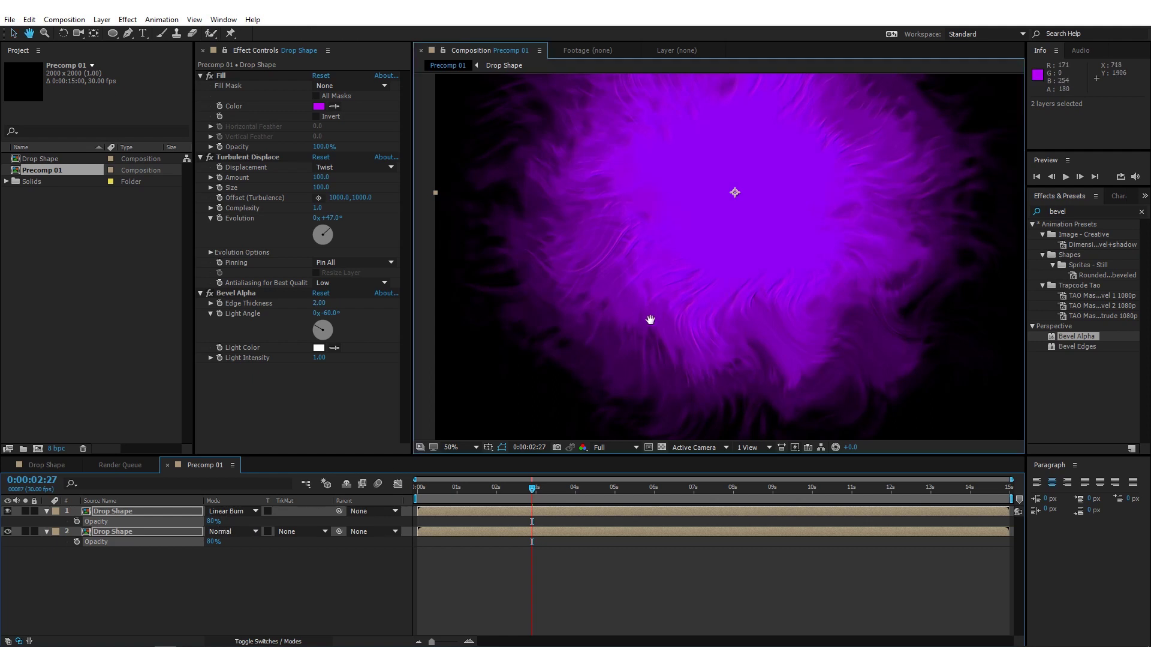
{"action": "left_click_drag", "start_coordinate": [650, 318], "coordinate": [673, 303]}
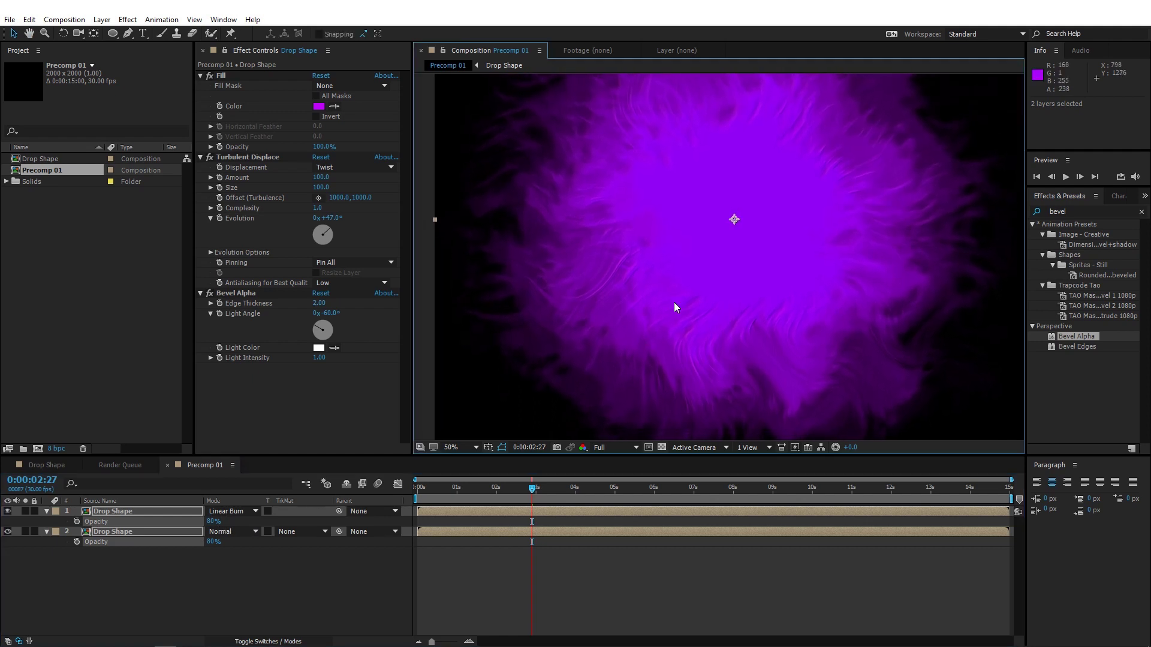
- Duplicate the top Drop Shape layer to make a third copy
{"action": "left_click", "coordinate": [196, 563]}
{"action": "left_click", "coordinate": [135, 511]}
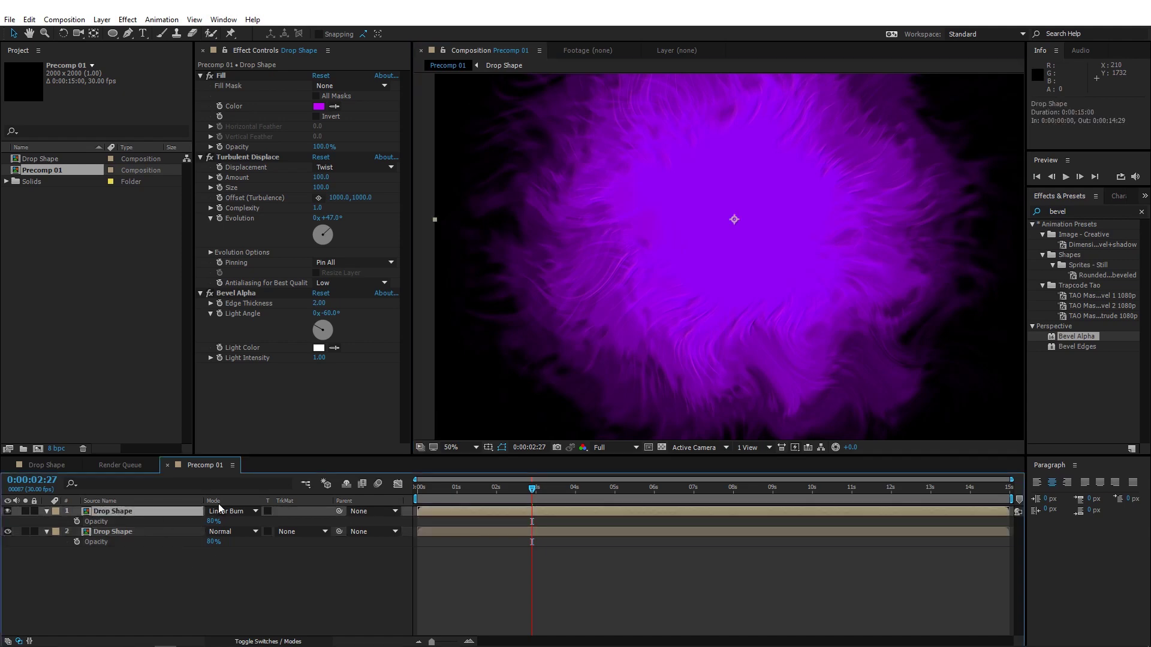
{"action": "key", "text": "ctrl+d"}
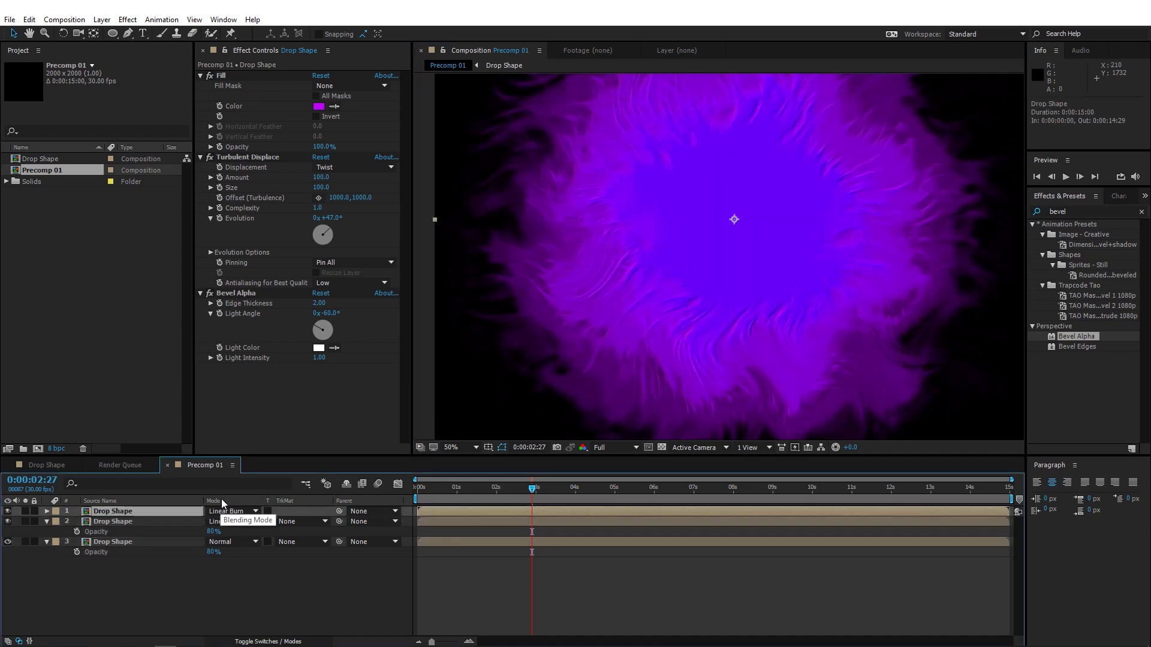
- Change the new top copy's fill colour to a deeper violet
{"action": "left_click", "coordinate": [319, 106]}
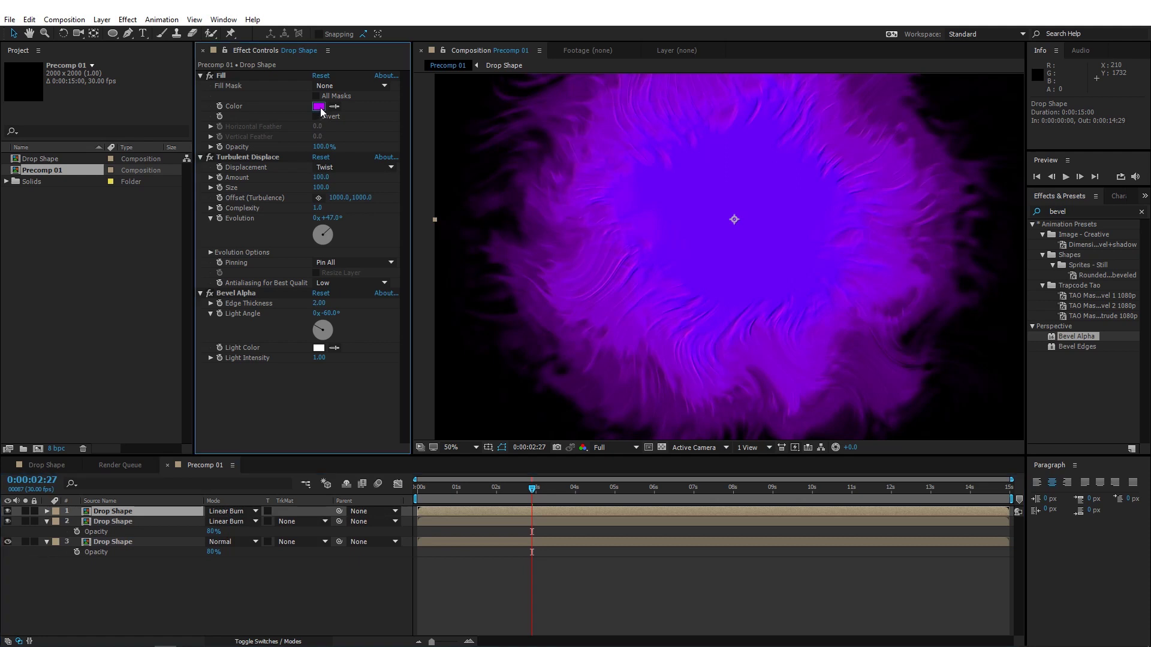
{"action": "left_click", "coordinate": [340, 344]}
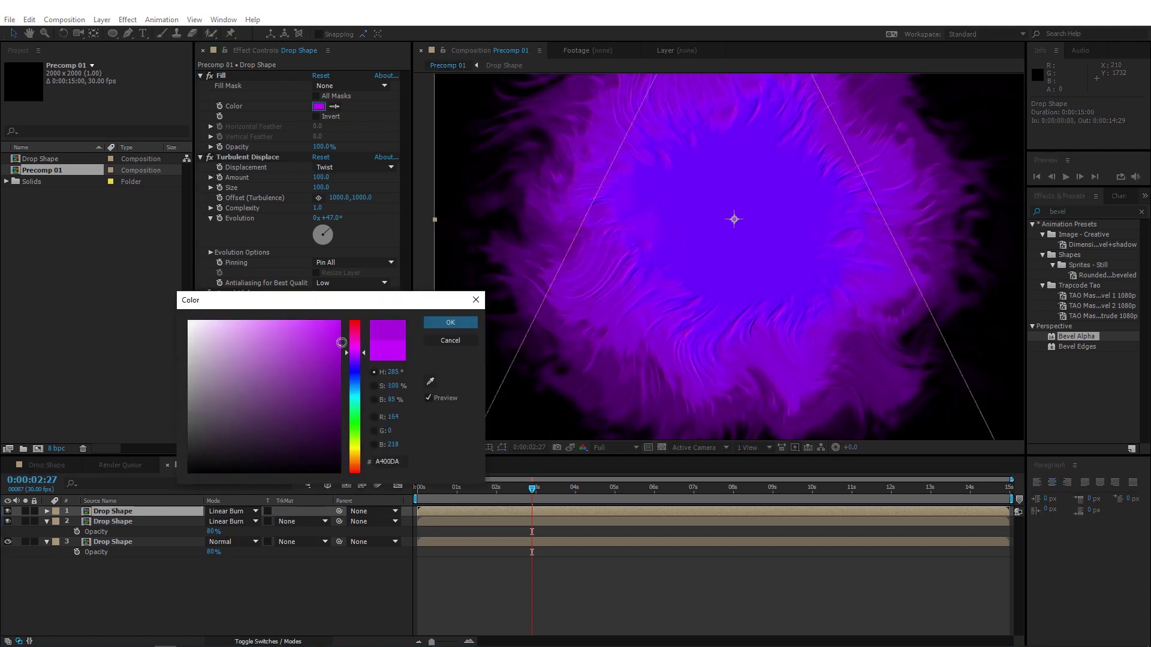
{"action": "left_click", "coordinate": [450, 325]}
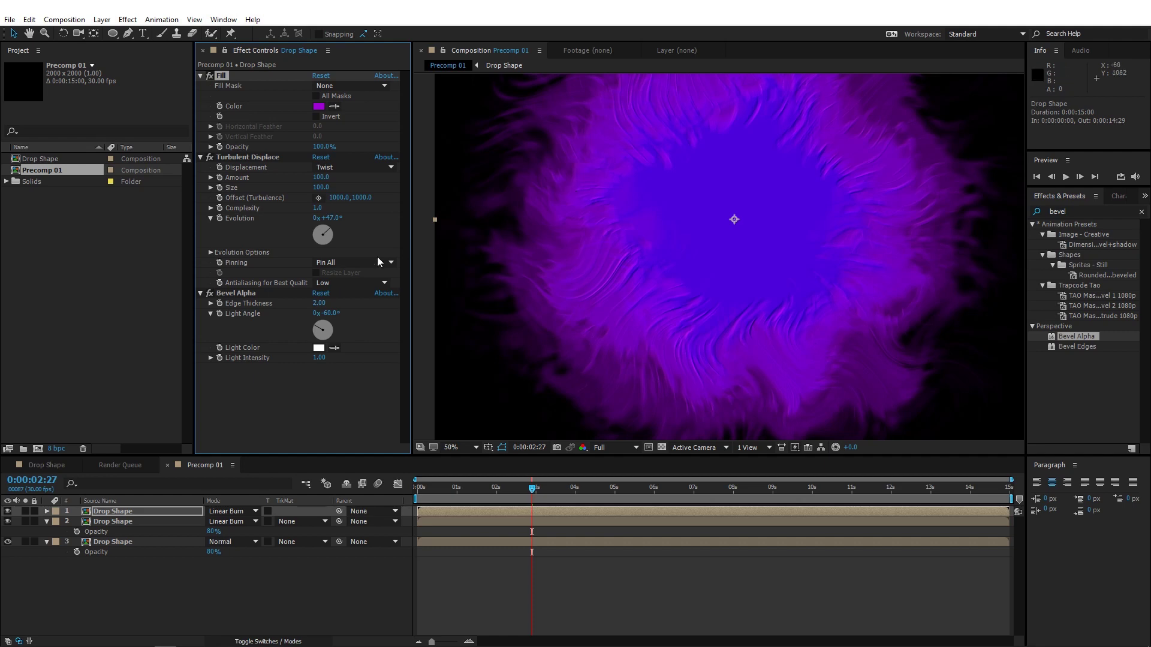
- Set the Turbulent Displace displacement type to Turbulent
{"action": "left_click", "coordinate": [240, 158]}
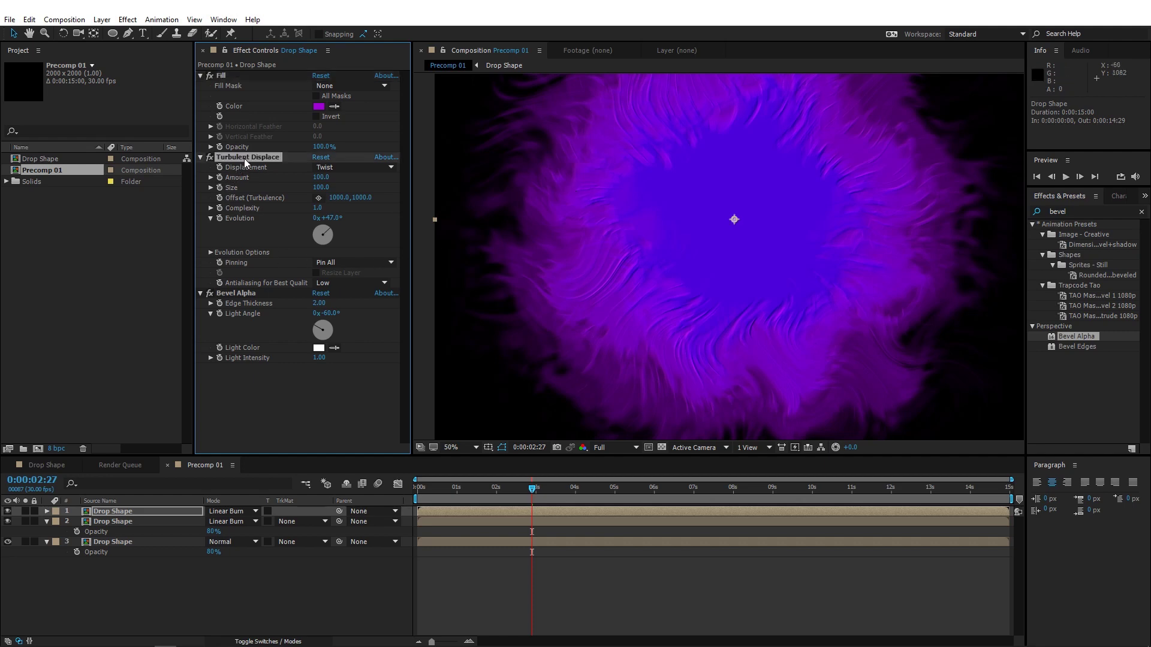
{"action": "left_click", "coordinate": [335, 166]}
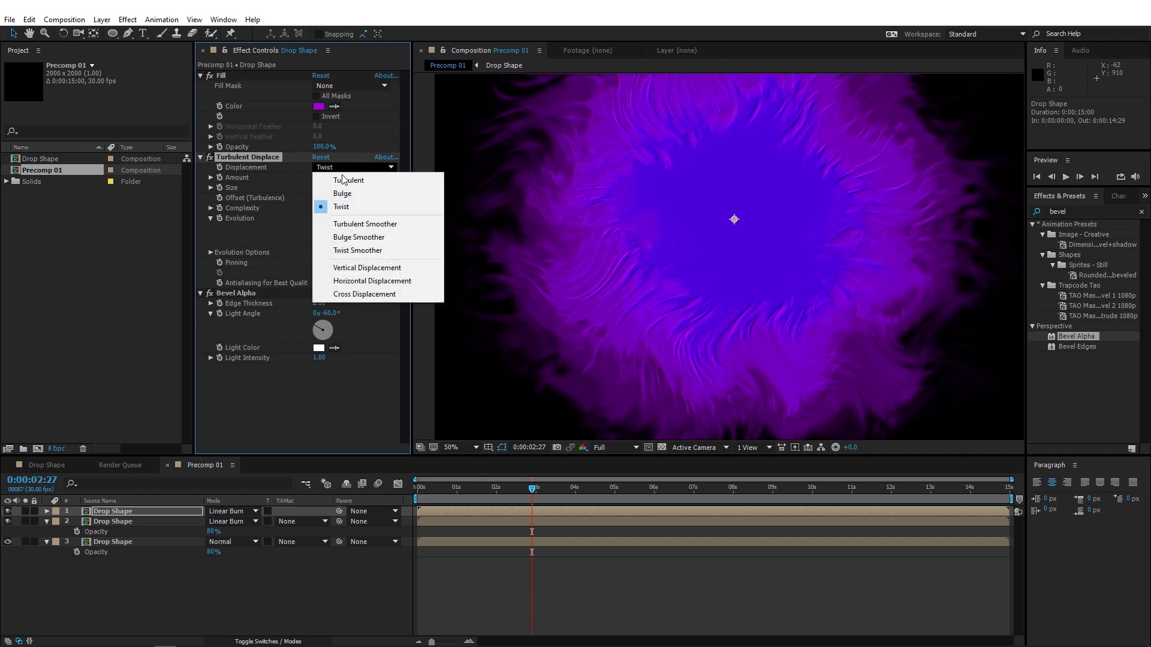
{"action": "left_click", "coordinate": [343, 177]}
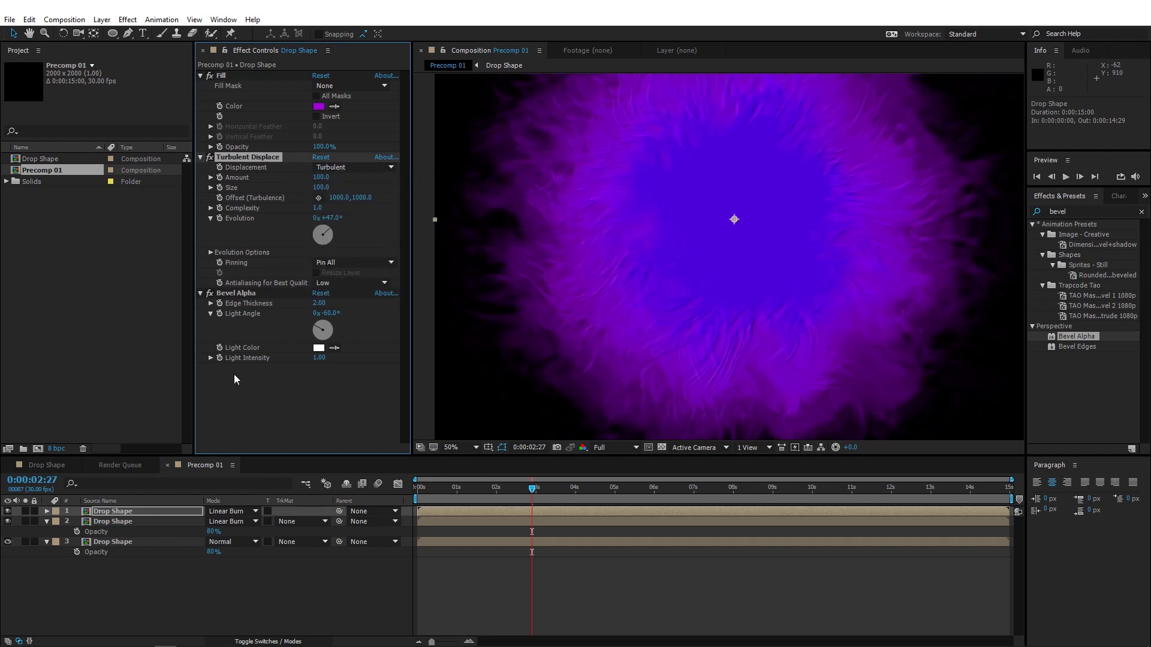
- Replace the Bevel Alpha effect with a Gaussian Blur
{"action": "left_click", "coordinate": [247, 293]}
{"action": "key", "text": "Delete"}
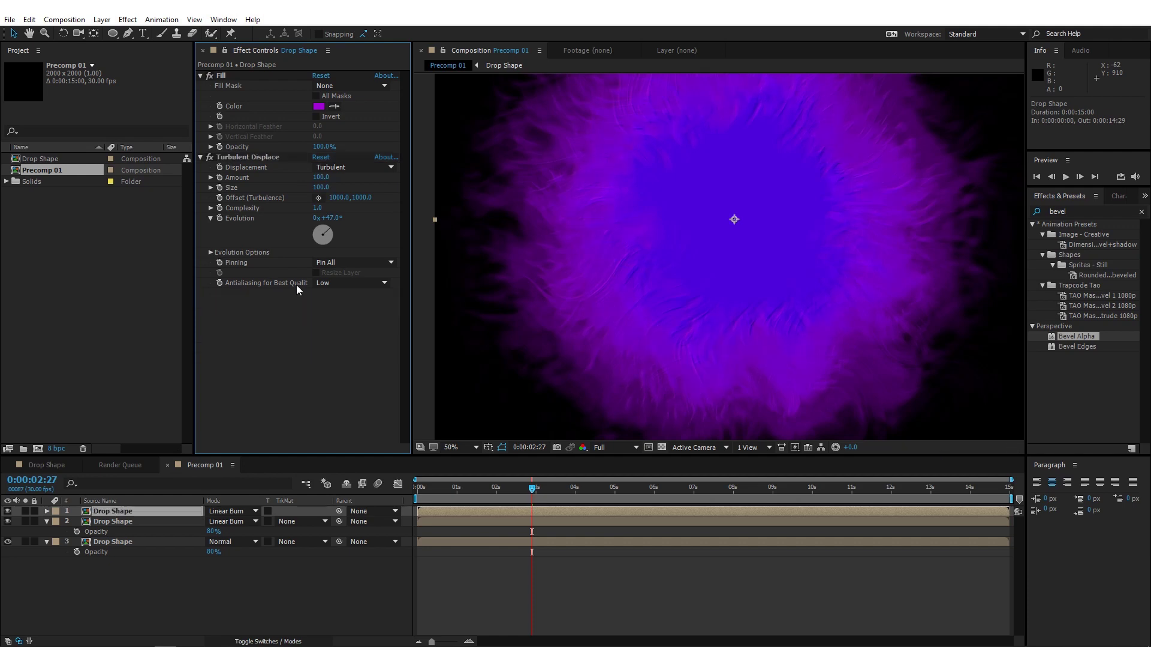
{"action": "left_click_drag", "start_coordinate": [1076, 210], "coordinate": [1006, 205]}
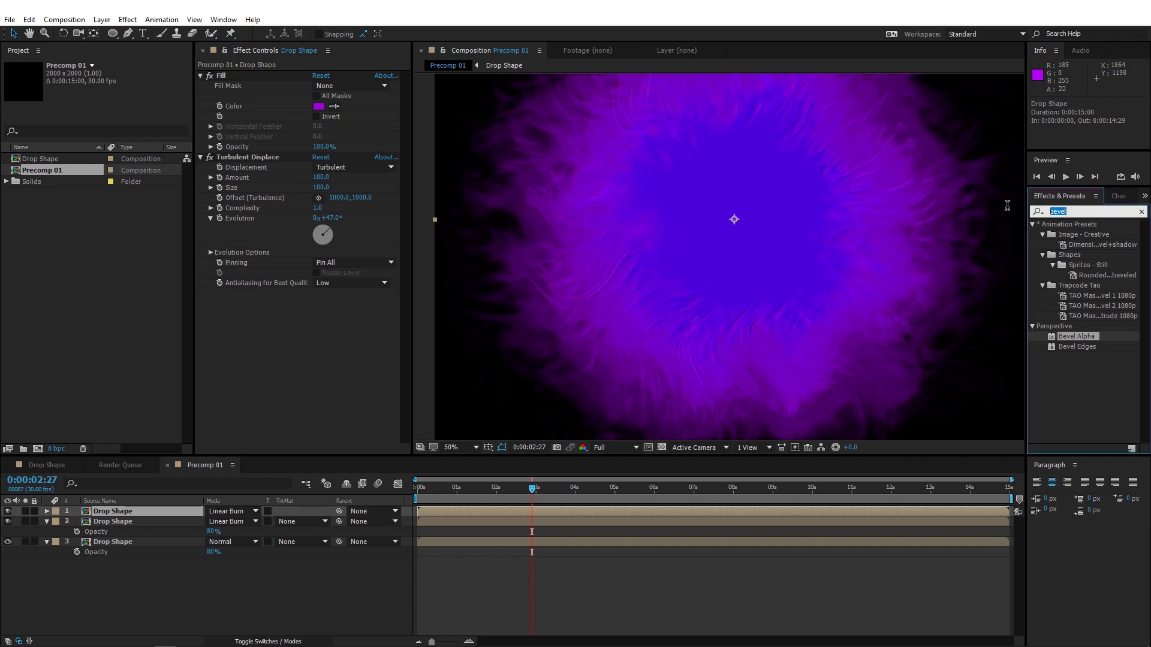
{"action": "type", "text": "gauss"}
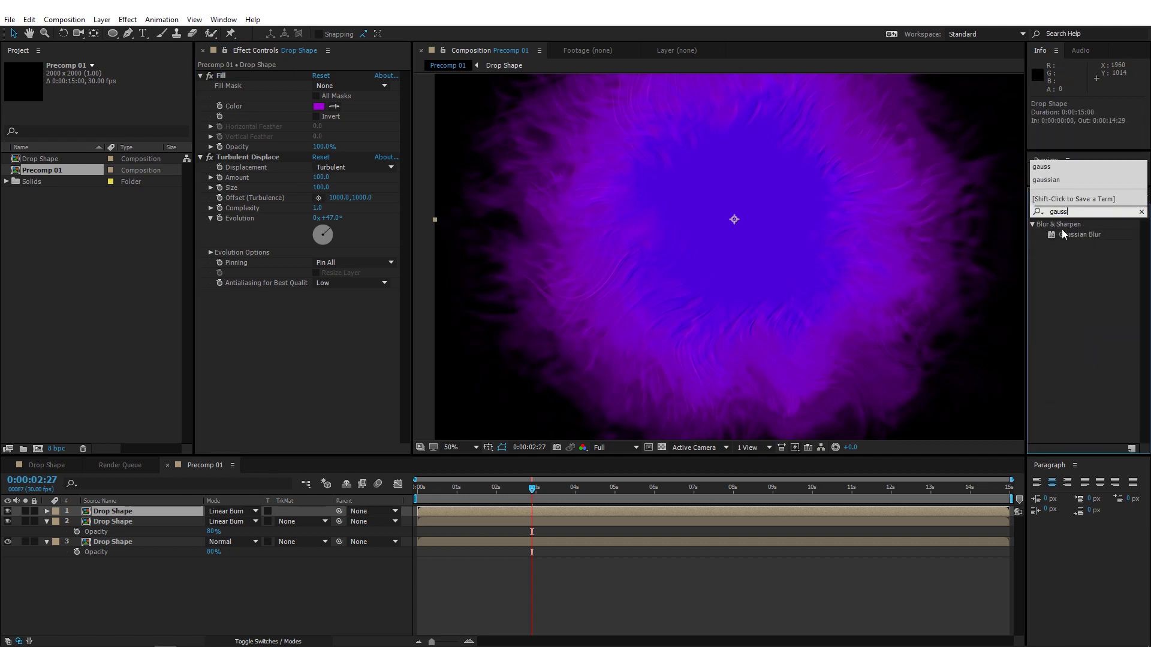
{"action": "double_click", "coordinate": [1064, 234]}
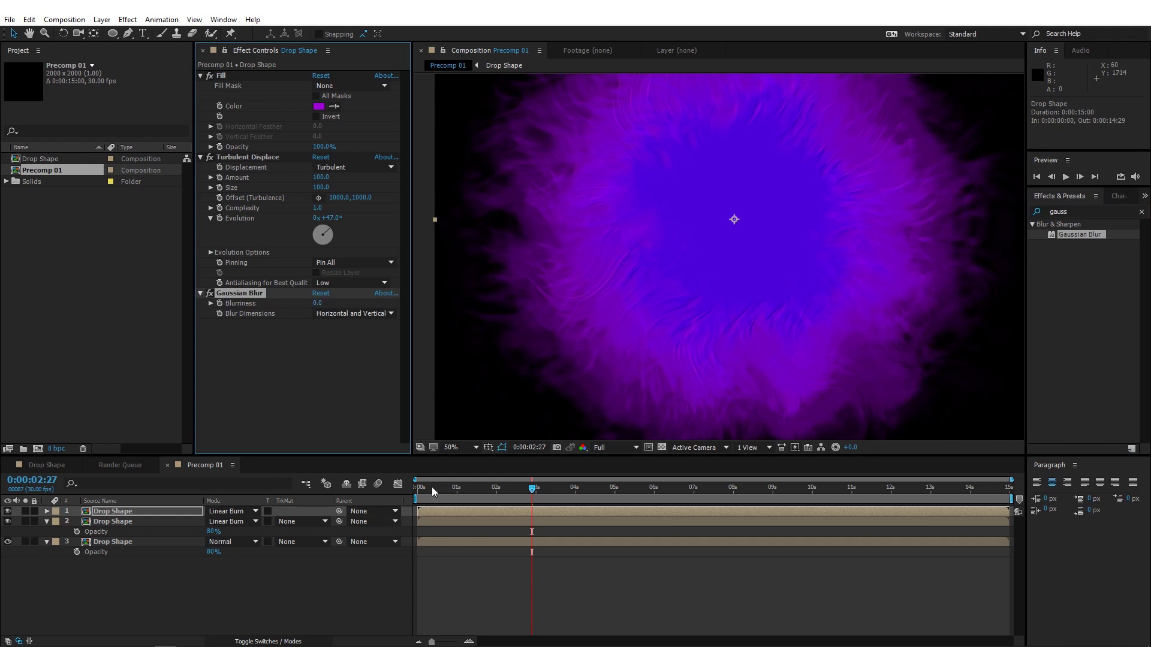
- At the start of the timeline, set the turbulence Amount to 56
{"action": "left_click", "coordinate": [416, 489]}
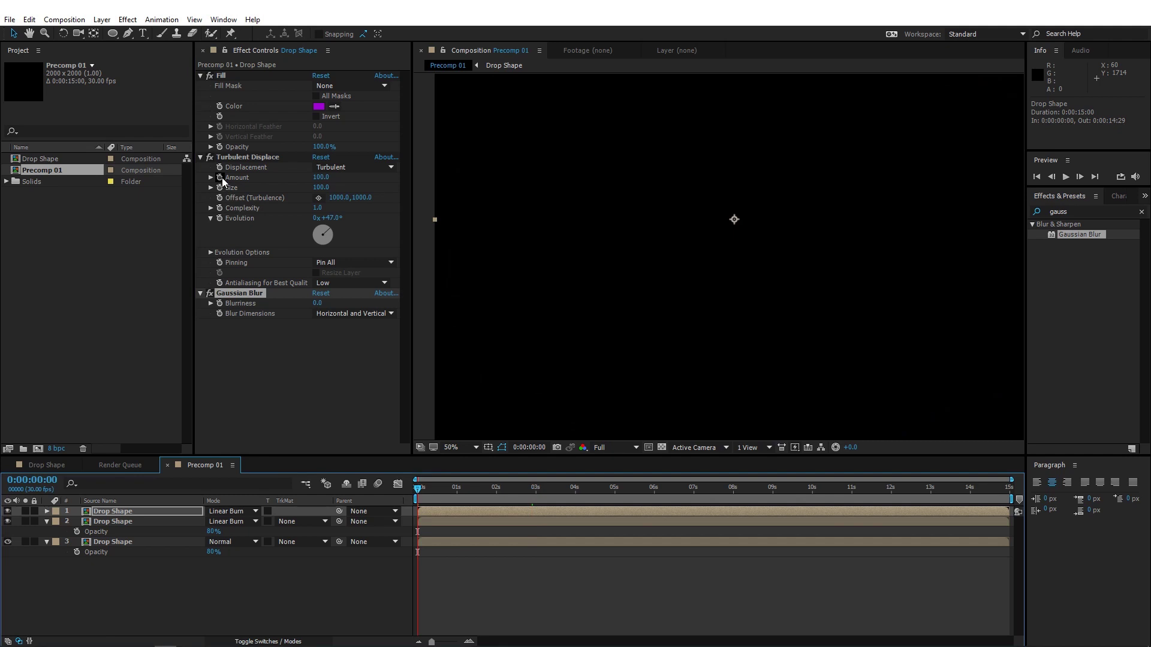
{"action": "left_click", "coordinate": [321, 178]}
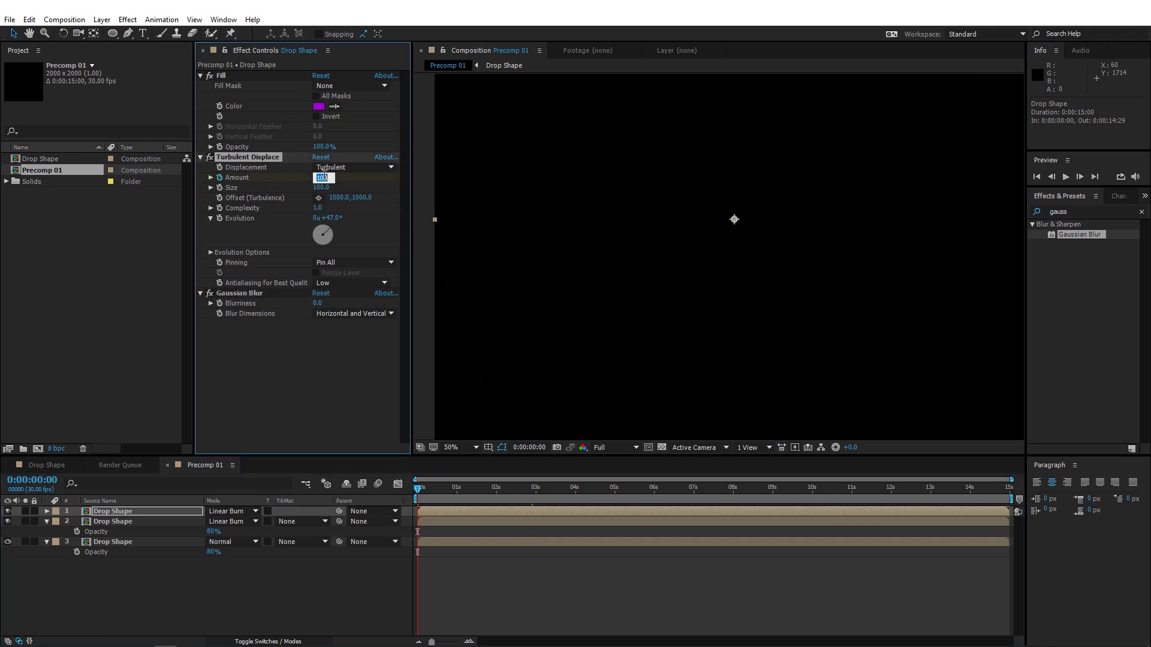
{"action": "type", "text": "560"}
{"action": "key", "text": "Return"}
- At about 0:00:01:05, keyframe the turbulence Amount at 250
{"action": "left_click_drag", "start_coordinate": [455, 486], "coordinate": [462, 492]}
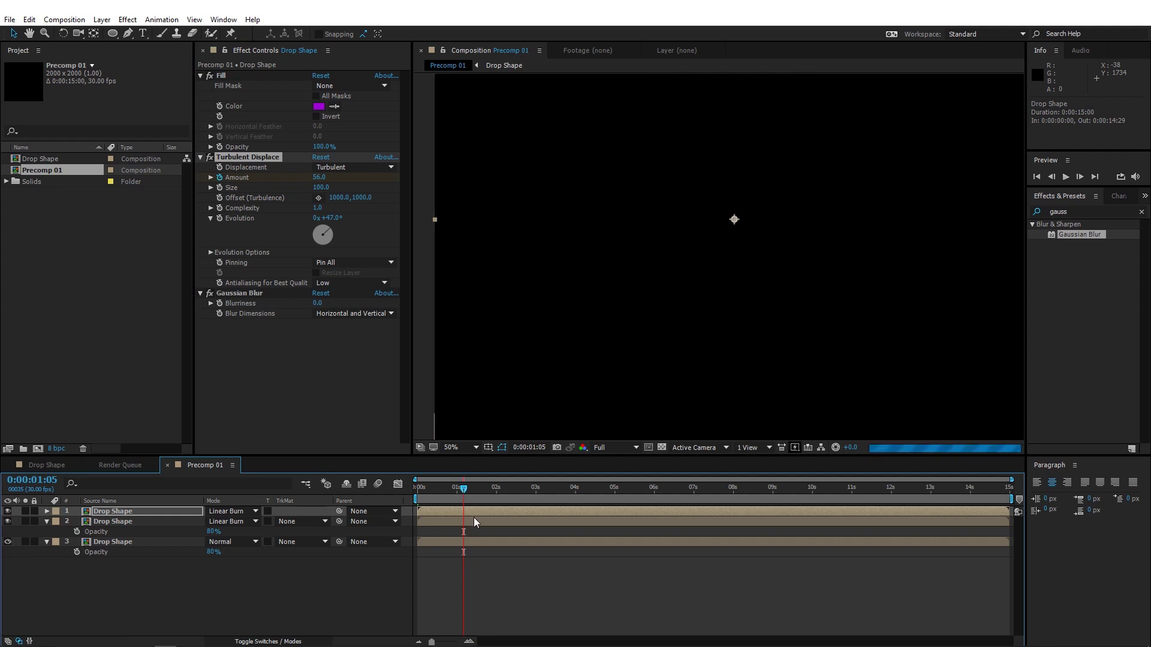
{"action": "key", "text": "u"}
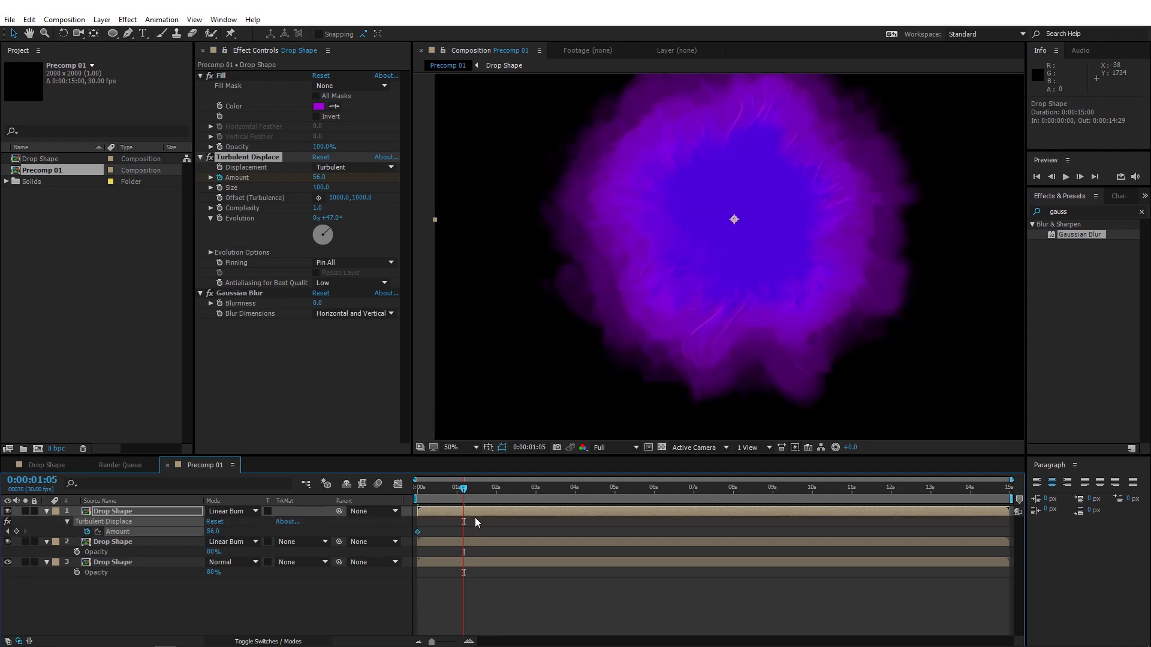
{"action": "left_click", "coordinate": [320, 178]}
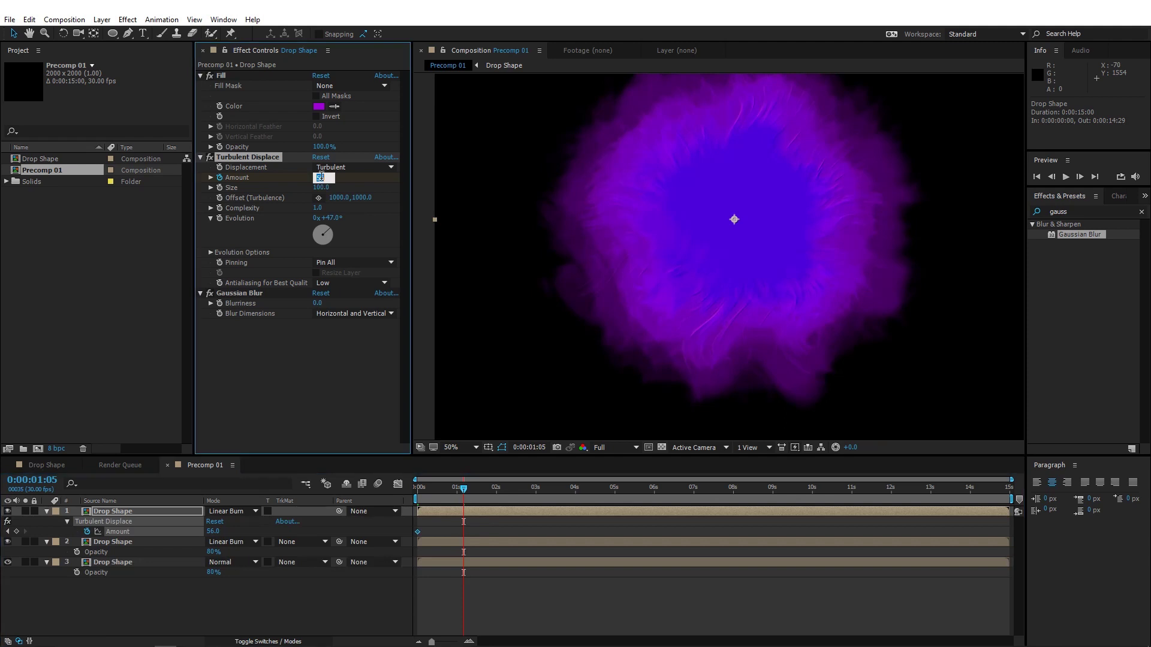
{"action": "type", "text": "250"}
{"action": "key", "text": "Return"}
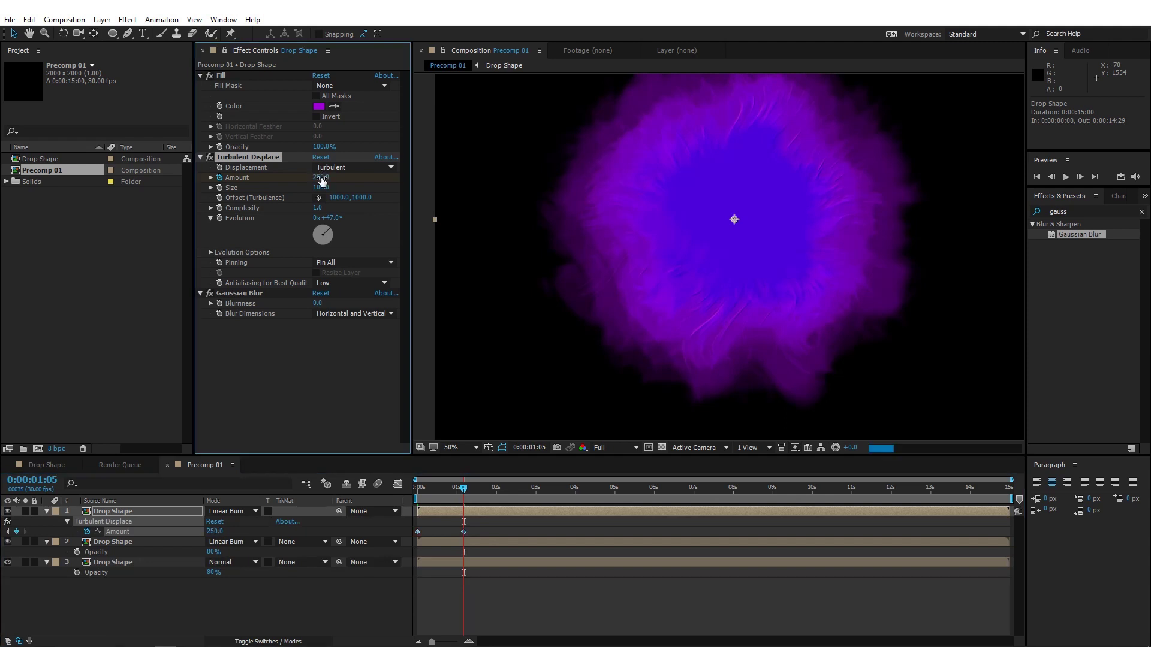
- Reduce the turbulence Size to 84 and adjust the Evolution angle
{"action": "left_click", "coordinate": [322, 187]}
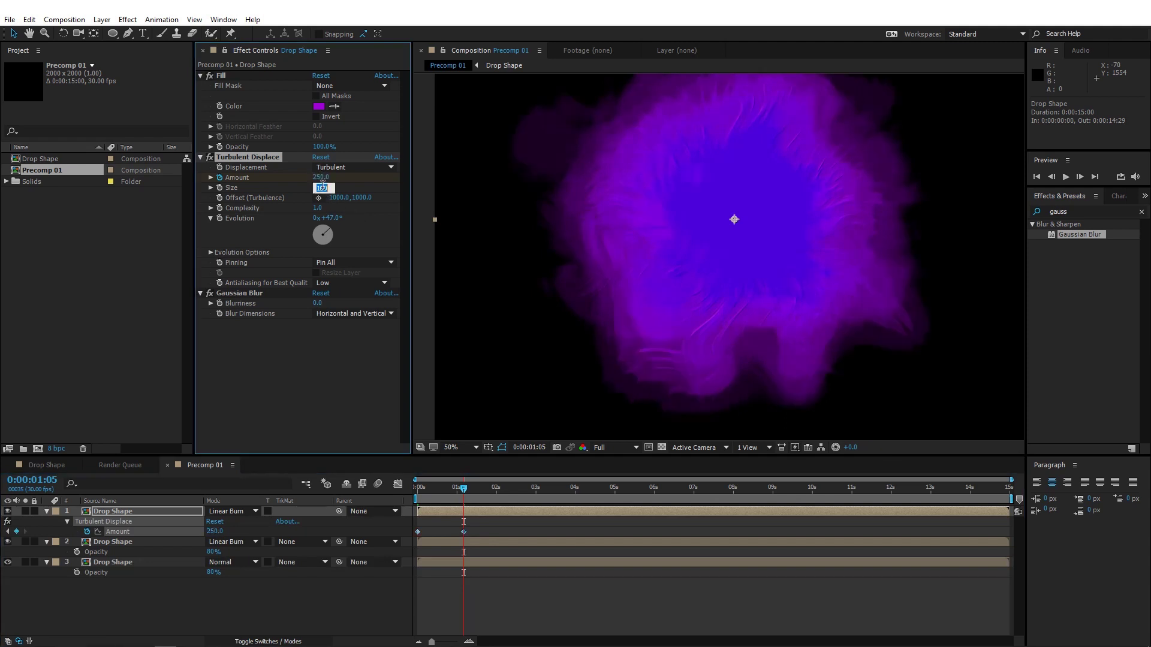
{"action": "type", "text": "80"}
{"action": "key", "text": "Return"}
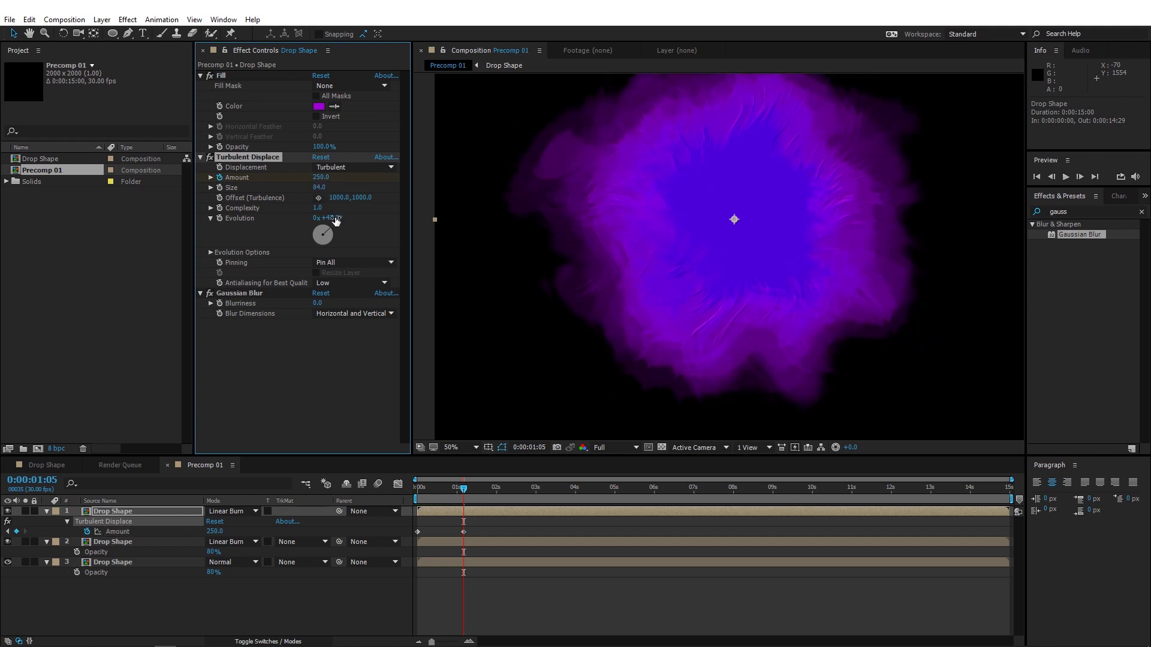
{"action": "mouse_move", "coordinate": [330, 218]}
{"action": "left_mouse_down"}
{"action": "mouse_move", "coordinate": [346, 217]}
{"action": "mouse_move", "coordinate": [328, 218]}
{"action": "left_mouse_up"}
{"action": "left_click", "coordinate": [420, 487]}
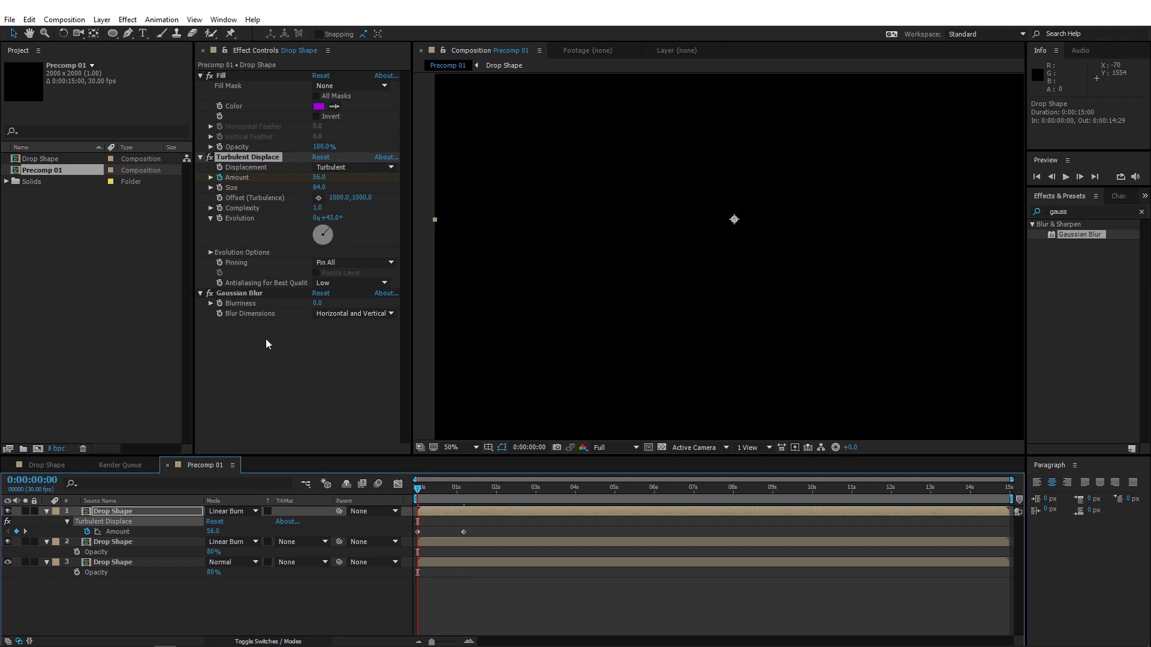
{"action": "left_click", "coordinate": [221, 304]}
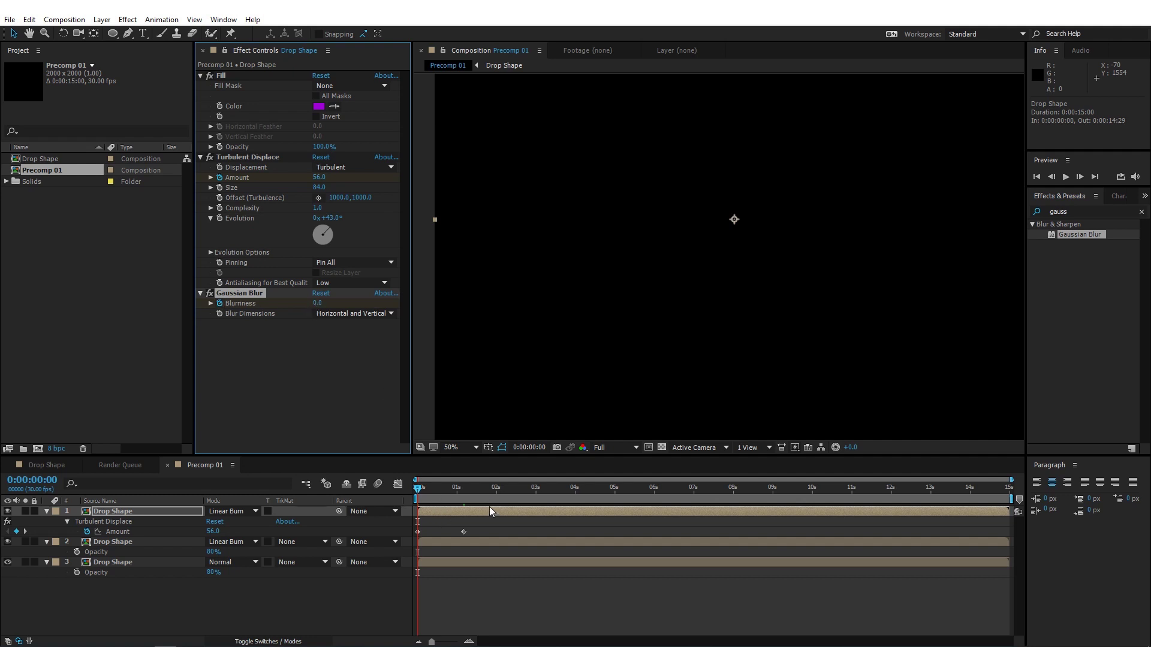
- At the fully grown drop frame, set Gaussian Blur Blurriness to 187
{"action": "left_click", "coordinate": [478, 492]}
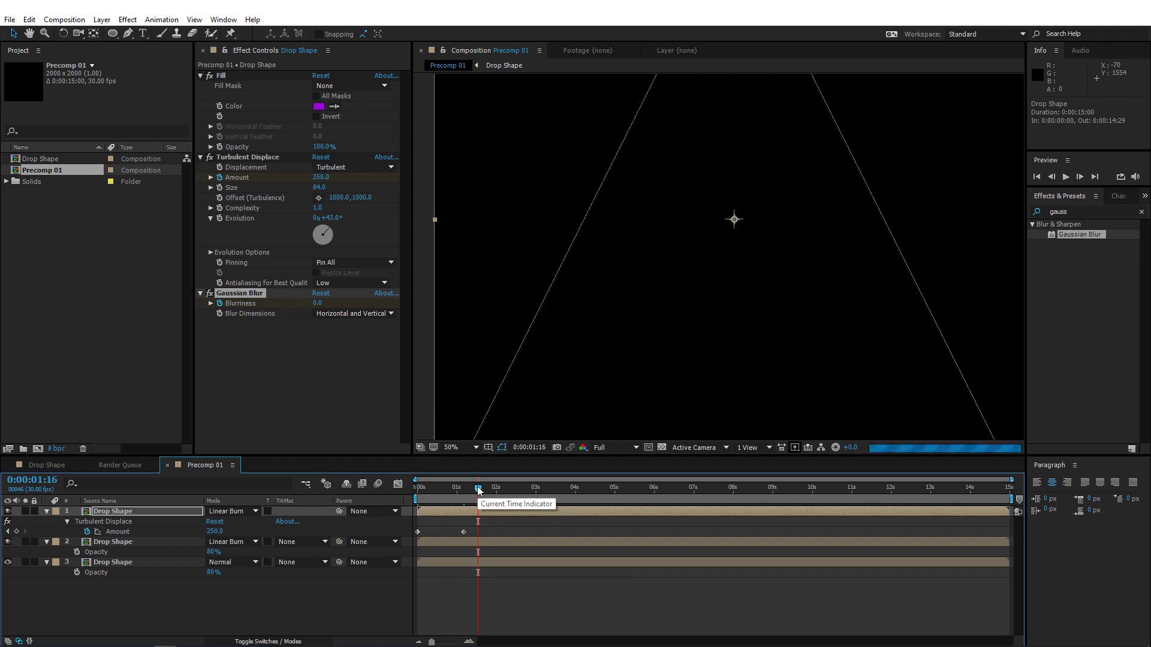
{"action": "left_click", "coordinate": [319, 304]}
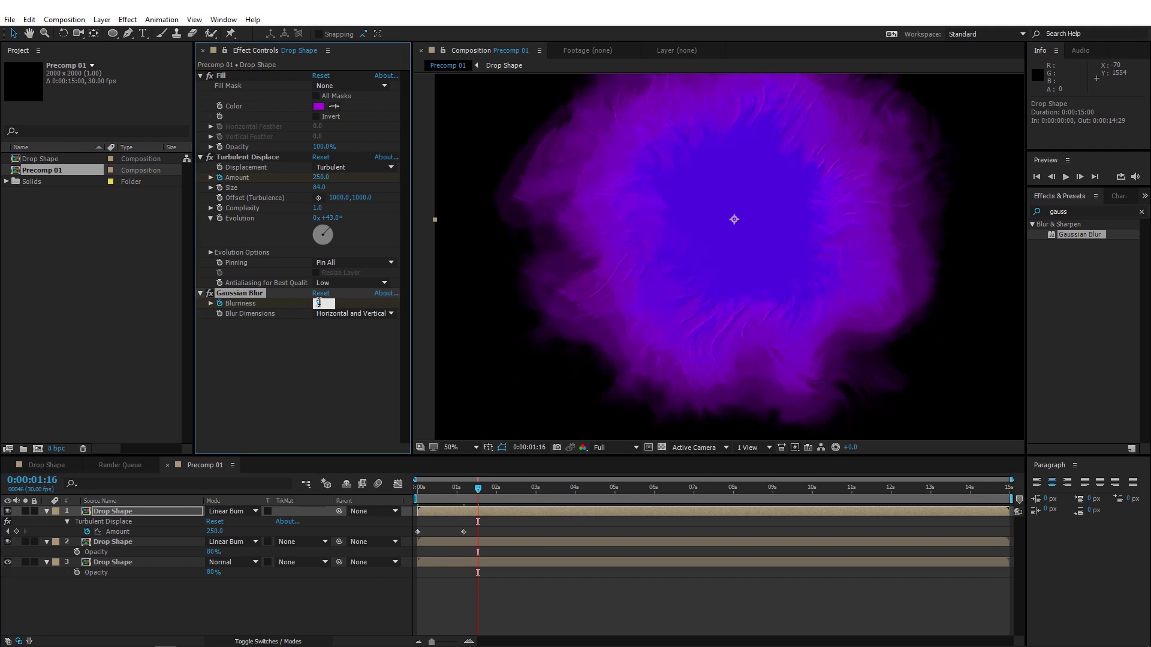
{"action": "type", "text": "187"}
{"action": "key", "text": "Return"}
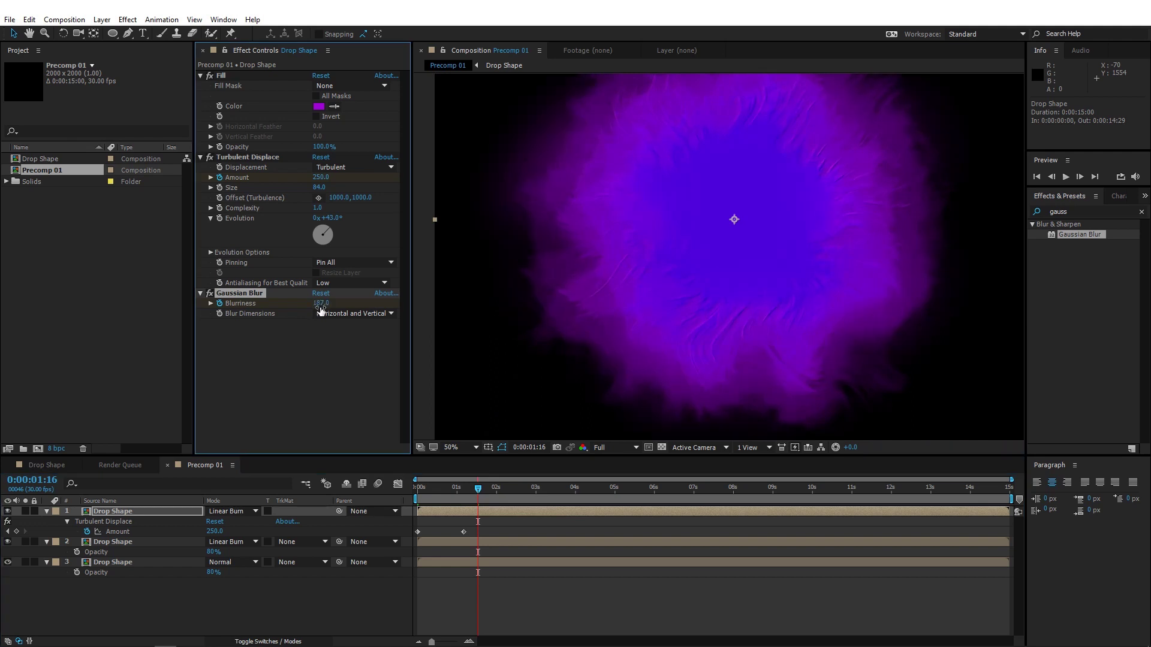
- Zoom and pan the view to inspect the blurred purple glow
{"action": "scroll", "coordinate": [622, 250], "scroll_direction": "down", "scroll_amount": 2}
{"action": "scroll", "coordinate": [622, 251], "scroll_direction": "up", "scroll_amount": 2}
{"action": "key", "text": "h"}
{"action": "left_click_drag", "start_coordinate": [648, 250], "coordinate": [655, 268]}
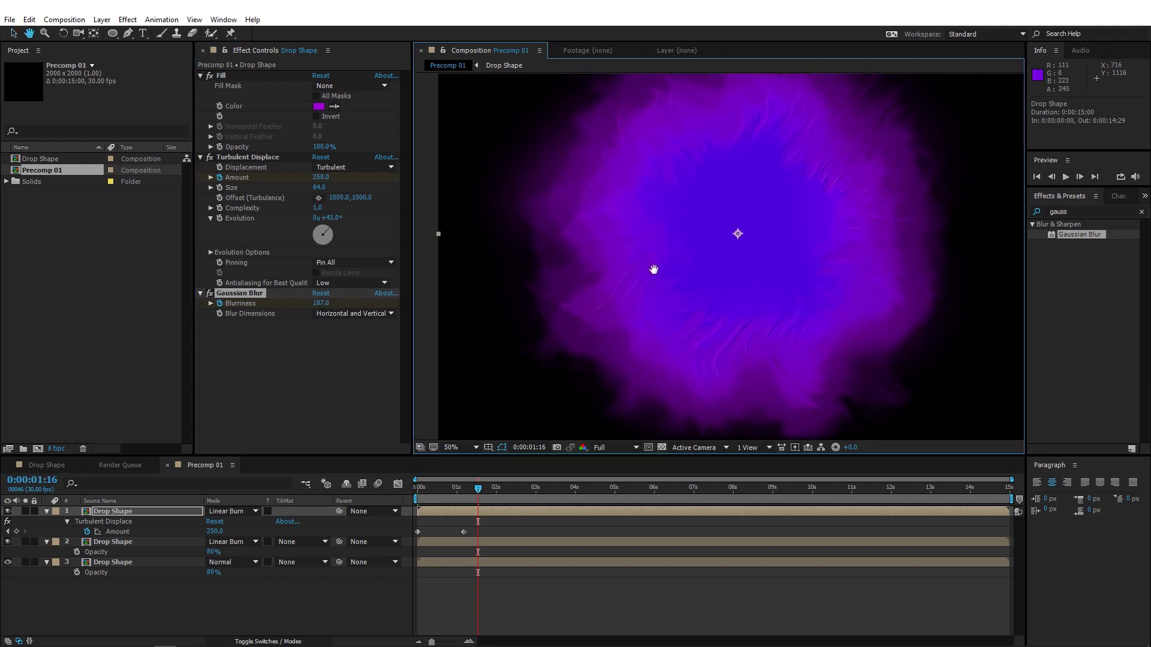
{"action": "key", "text": "period"}
{"action": "left_click_drag", "start_coordinate": [629, 308], "coordinate": [614, 249]}
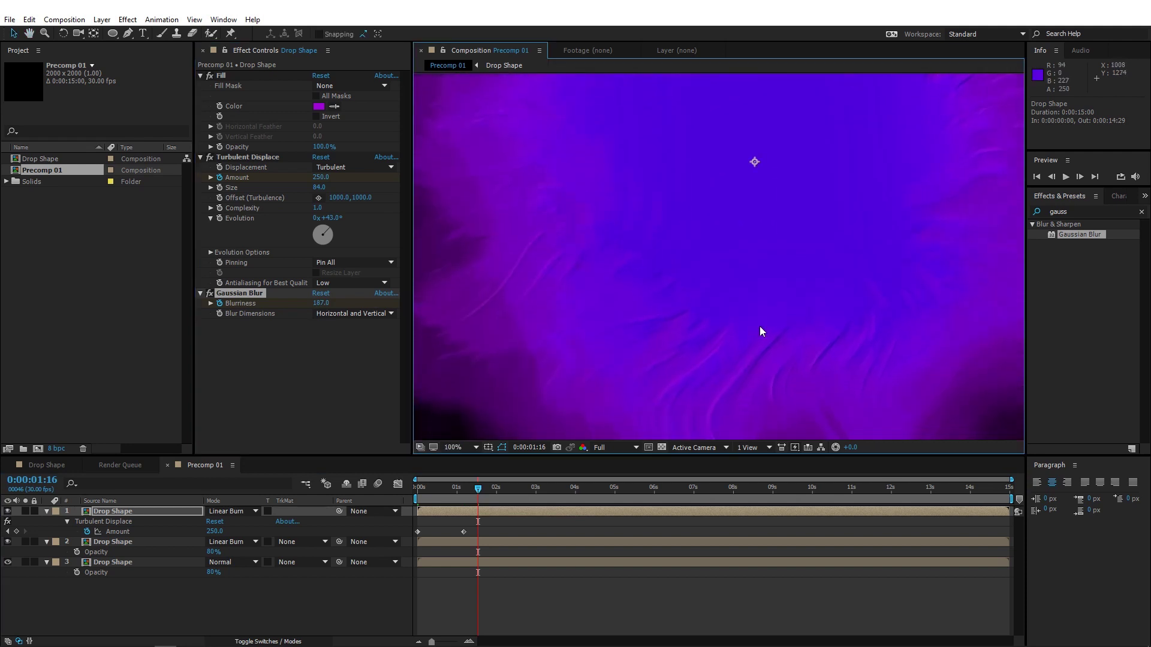
{"action": "scroll", "coordinate": [727, 334], "scroll_direction": "down", "scroll_amount": 2}
{"action": "key", "text": "v"}
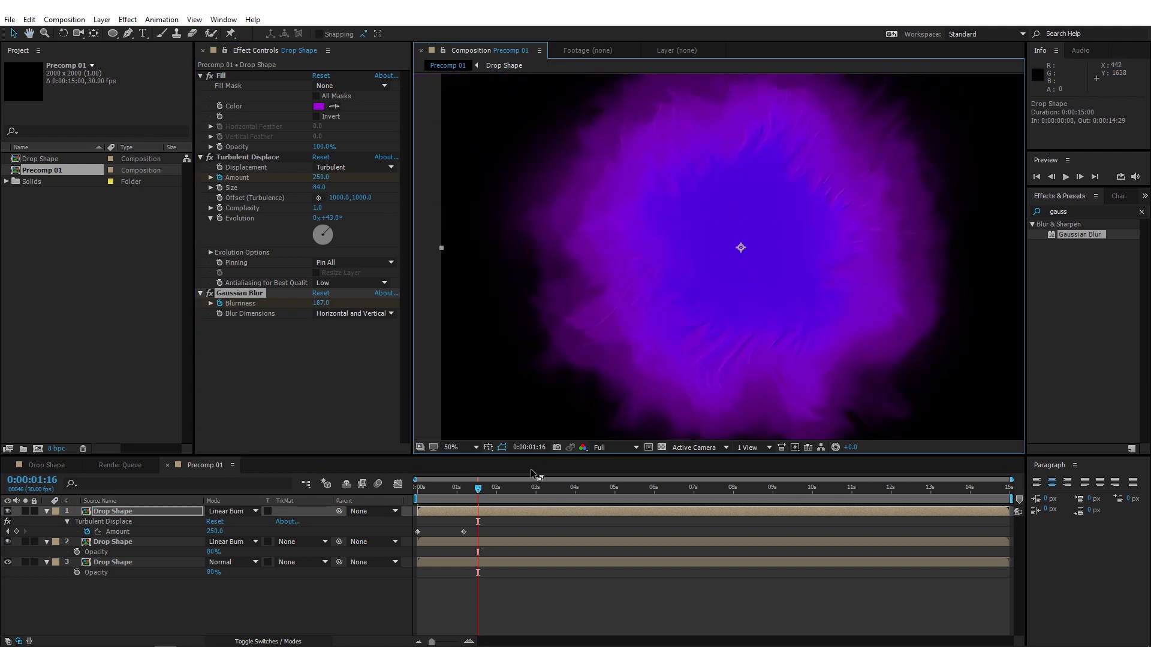
{"action": "mouse_move", "coordinate": [700, 326]}
{"action": "left_mouse_down"}
{"action": "mouse_move", "coordinate": [714, 318]}
{"action": "mouse_move", "coordinate": [691, 319]}
{"action": "left_mouse_up"}
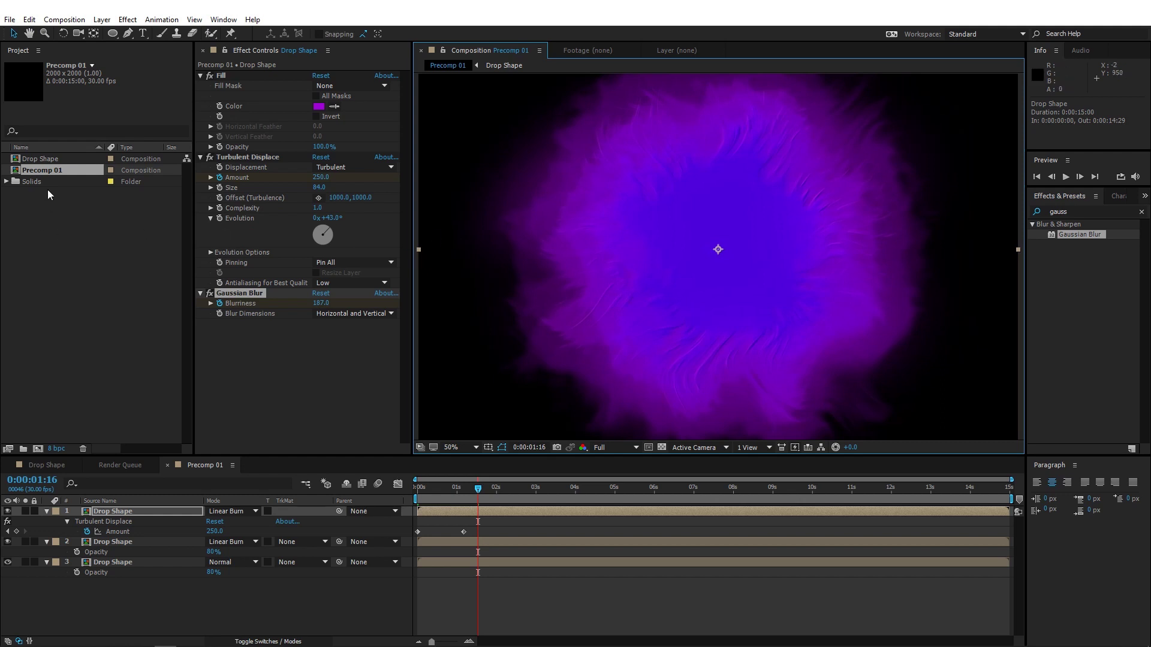
- Create a new composition named 'Texture Comp'
{"action": "left_click", "coordinate": [64, 20]}
{"action": "left_click", "coordinate": [67, 34]}
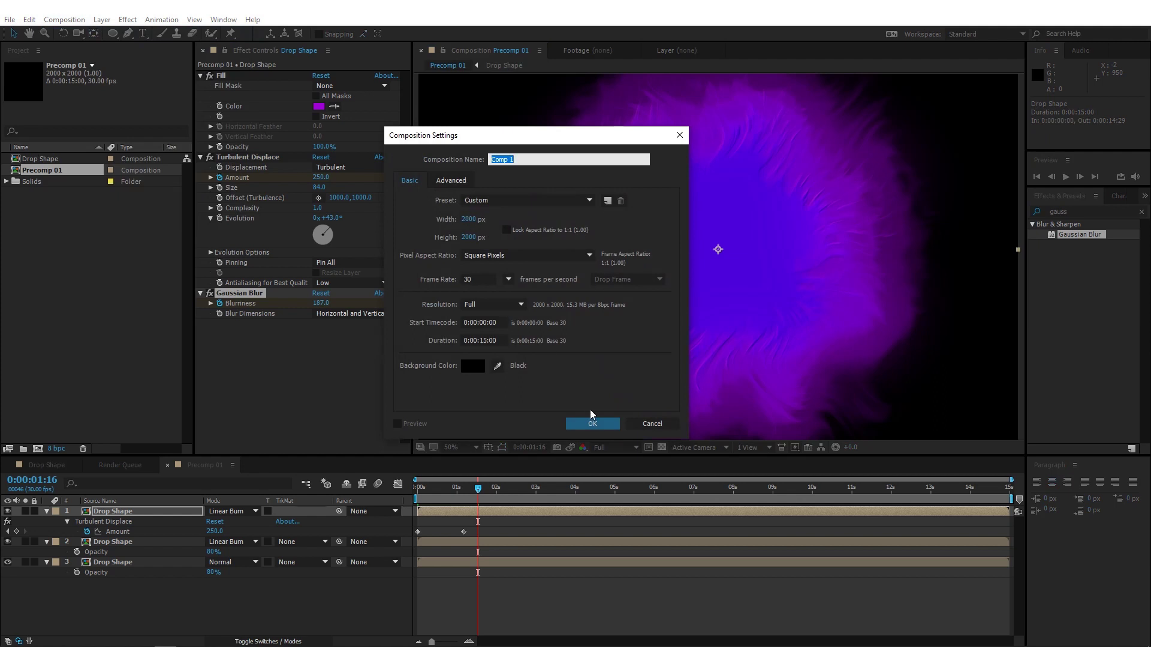
{"action": "type", "text": "Textruure Comp"}
{"action": "key", "text": "Return"}
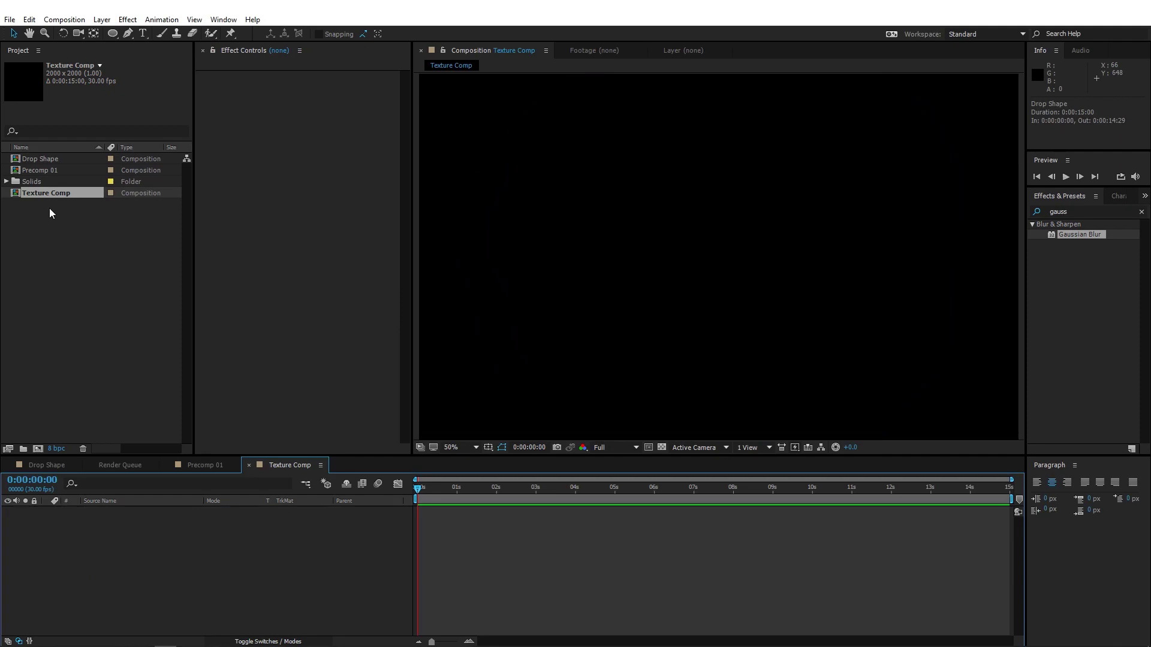
- Import Ink Drop Tutorial Texture.jpg into Texture Comp, then return to Precomp 01
{"action": "double_click", "coordinate": [73, 250]}
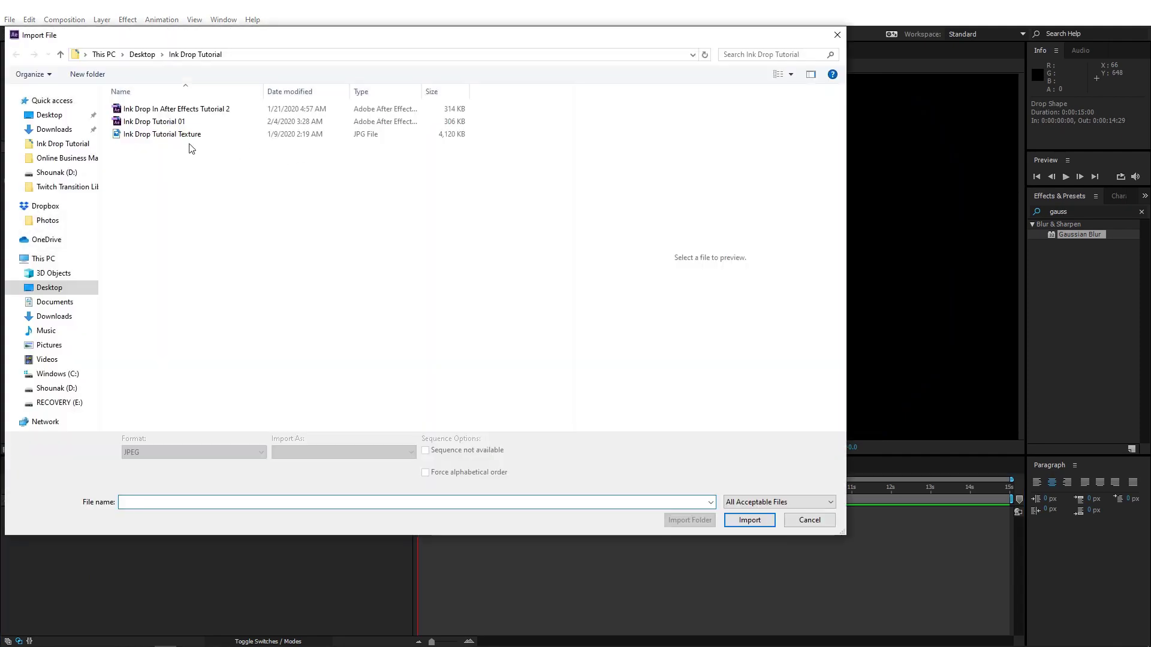
{"action": "double_click", "coordinate": [183, 135]}
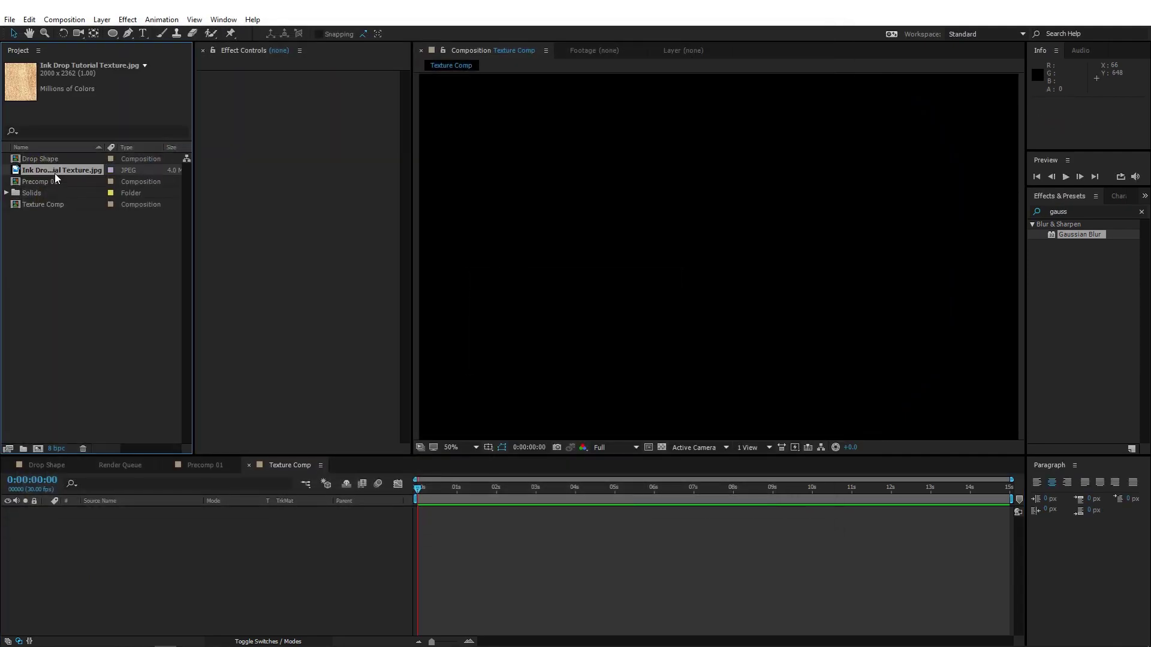
{"action": "mouse_move", "coordinate": [55, 171]}
{"action": "left_mouse_down"}
{"action": "mouse_move", "coordinate": [96, 435]}
{"action": "mouse_move", "coordinate": [147, 511]}
{"action": "left_mouse_up"}
{"action": "key", "text": "comma"}
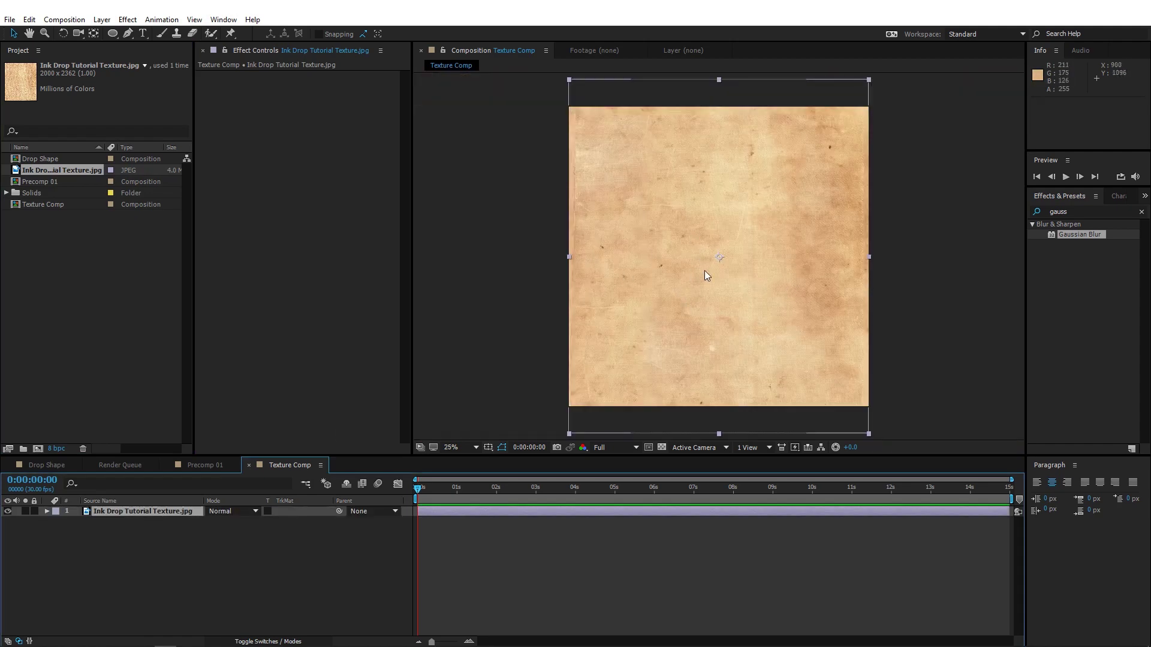
{"action": "left_click", "coordinate": [249, 466]}
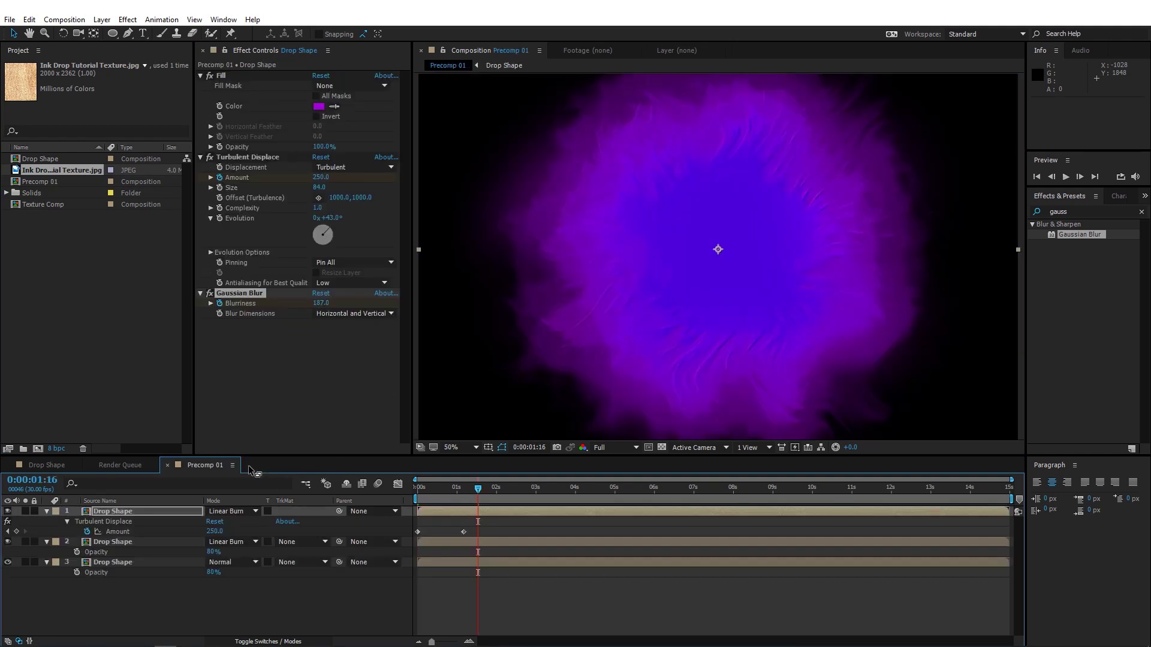
- Create a 1920x1080 composition named 'Main Comp'
{"action": "left_click", "coordinate": [64, 20]}
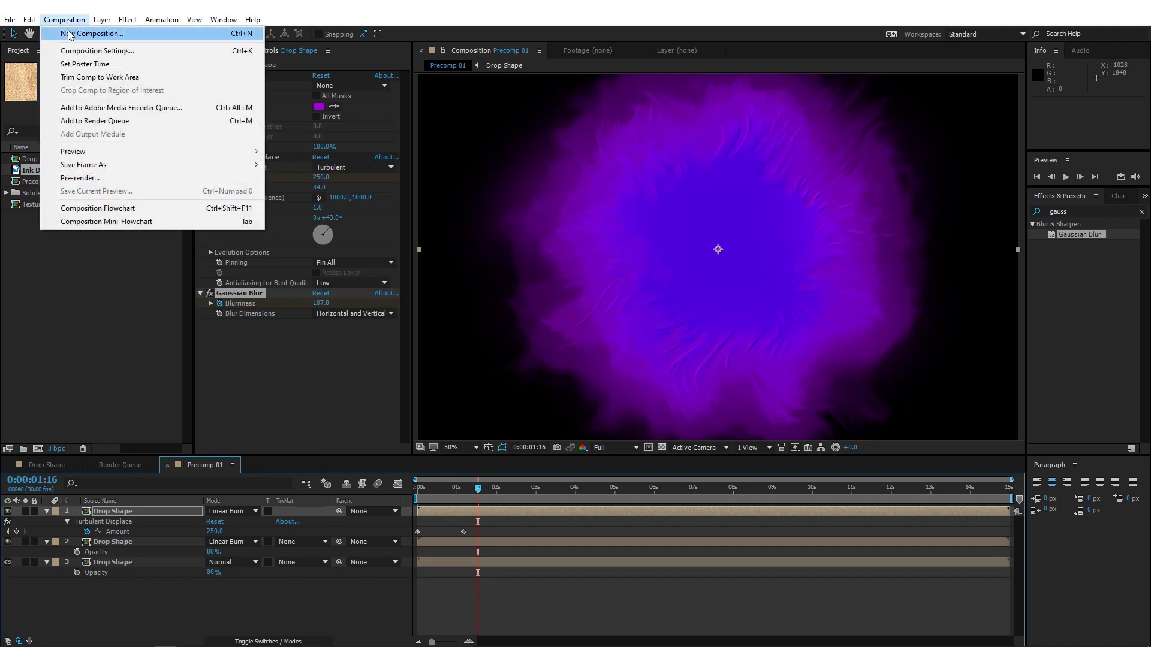
{"action": "left_click", "coordinate": [90, 33]}
{"action": "type", "text": "Main Comp"}
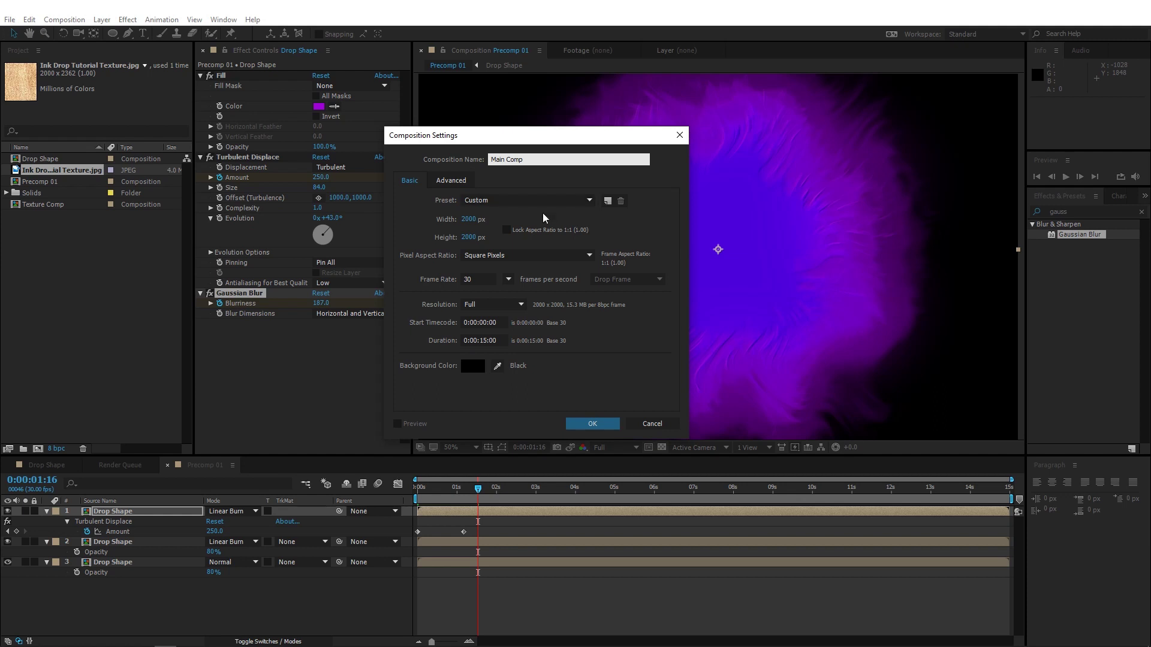
{"action": "left_click", "coordinate": [469, 219]}
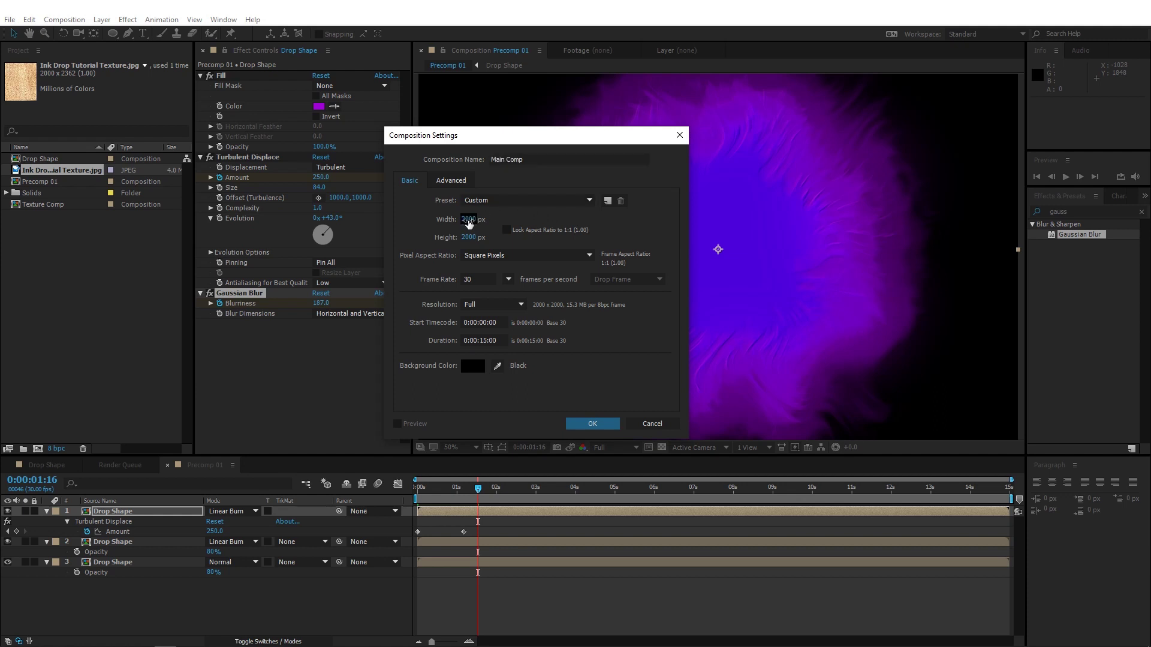
{"action": "type", "text": "1920"}
{"action": "key", "text": "Tab"}
{"action": "type", "text": "1080"}
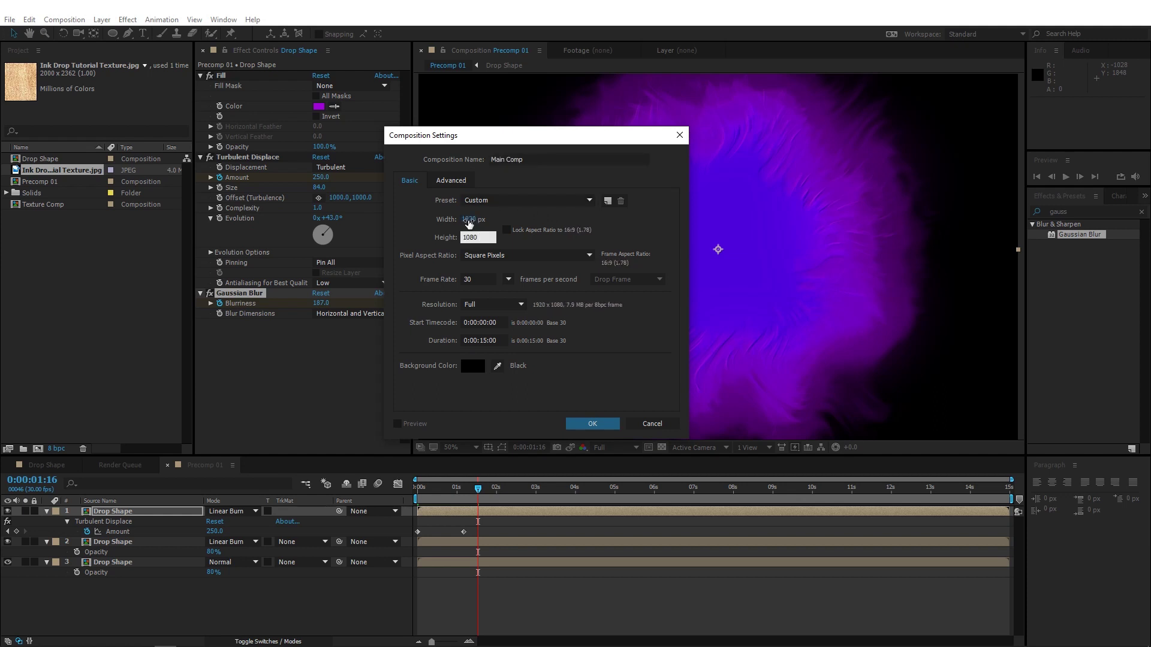
{"action": "key", "text": "Return"}
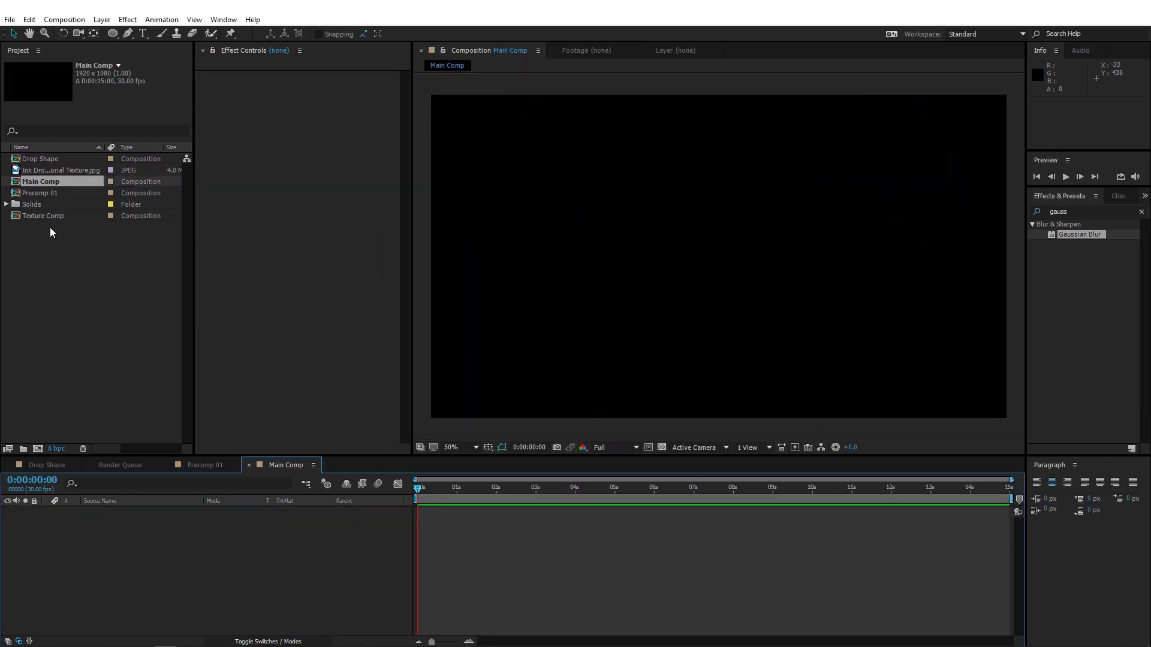
- Add Texture Comp to Main Comp and scale it to 97.1%
{"action": "left_click_drag", "start_coordinate": [45, 216], "coordinate": [112, 564]}
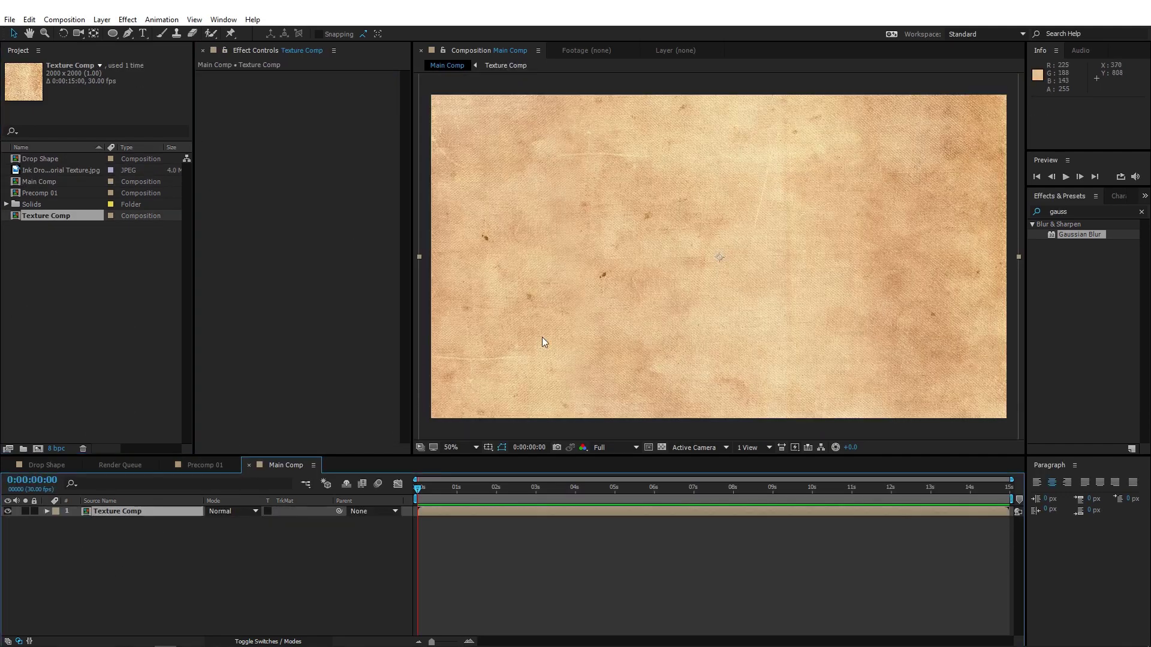
{"action": "key", "text": "s"}
{"action": "left_click_drag", "start_coordinate": [246, 522], "coordinate": [233, 521]}
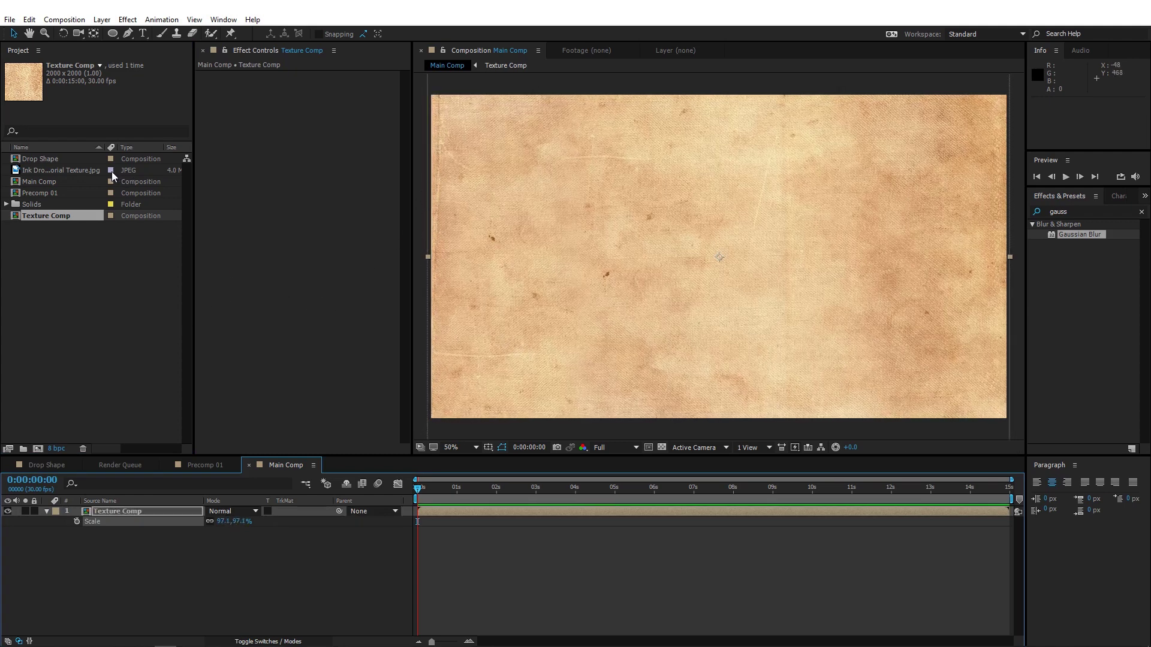
- Place Precomp 01 over the texture with Multiply blending at 72% scale
{"action": "left_click", "coordinate": [51, 193]}
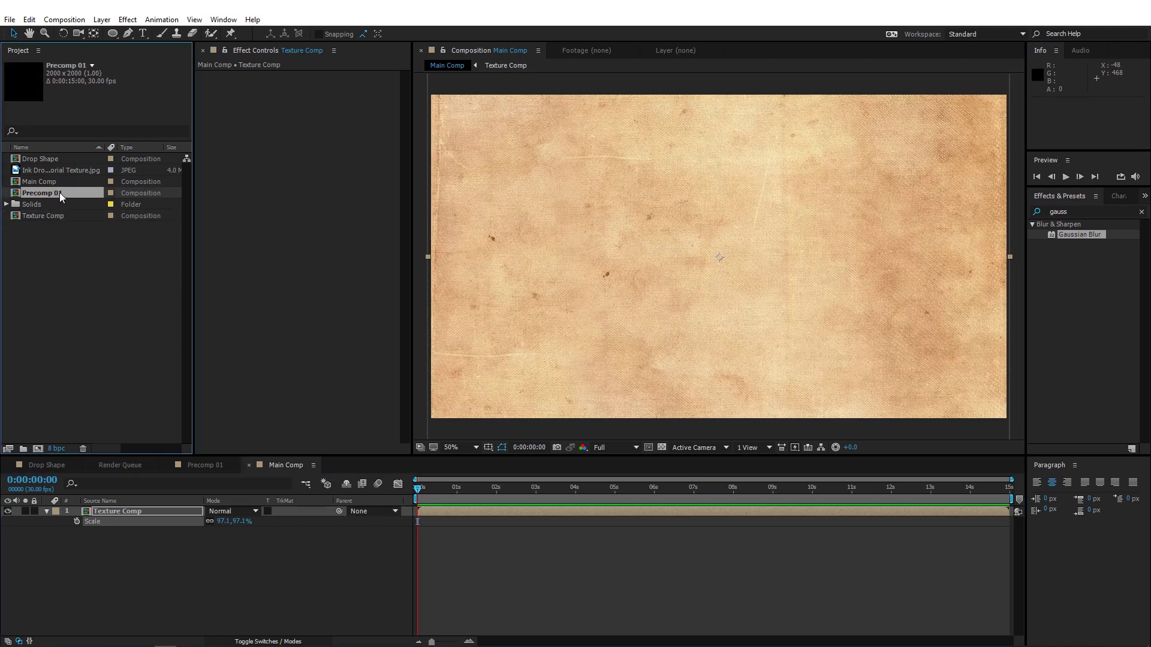
{"action": "left_click_drag", "start_coordinate": [60, 193], "coordinate": [135, 509]}
{"action": "left_click", "coordinate": [511, 486]}
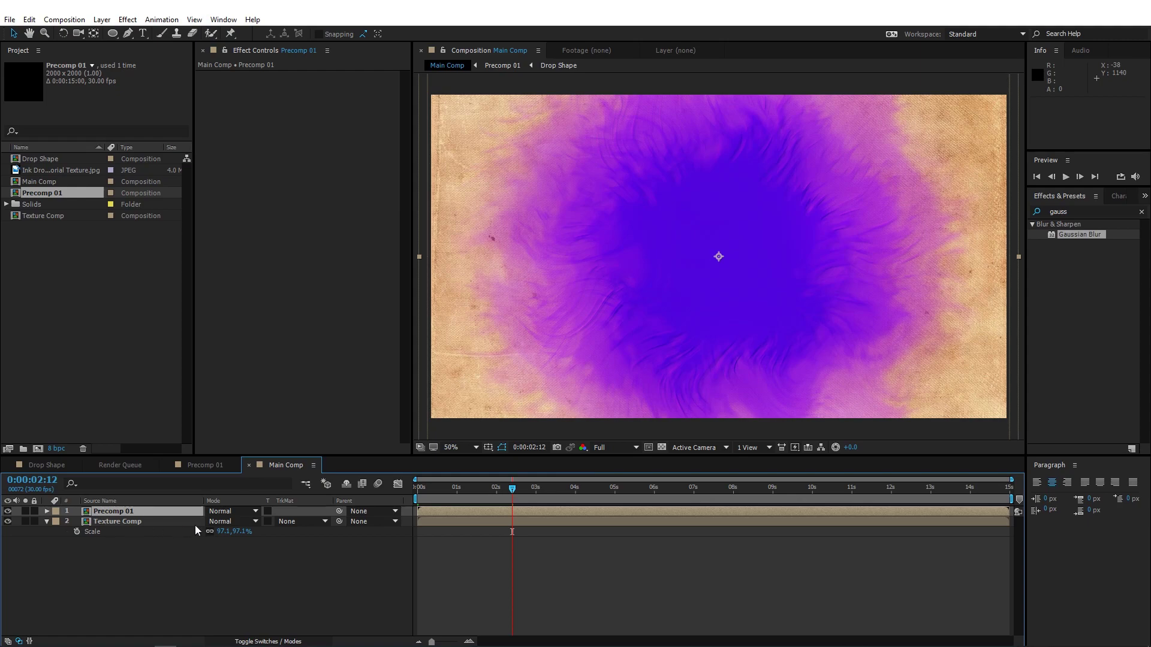
{"action": "left_click", "coordinate": [227, 511]}
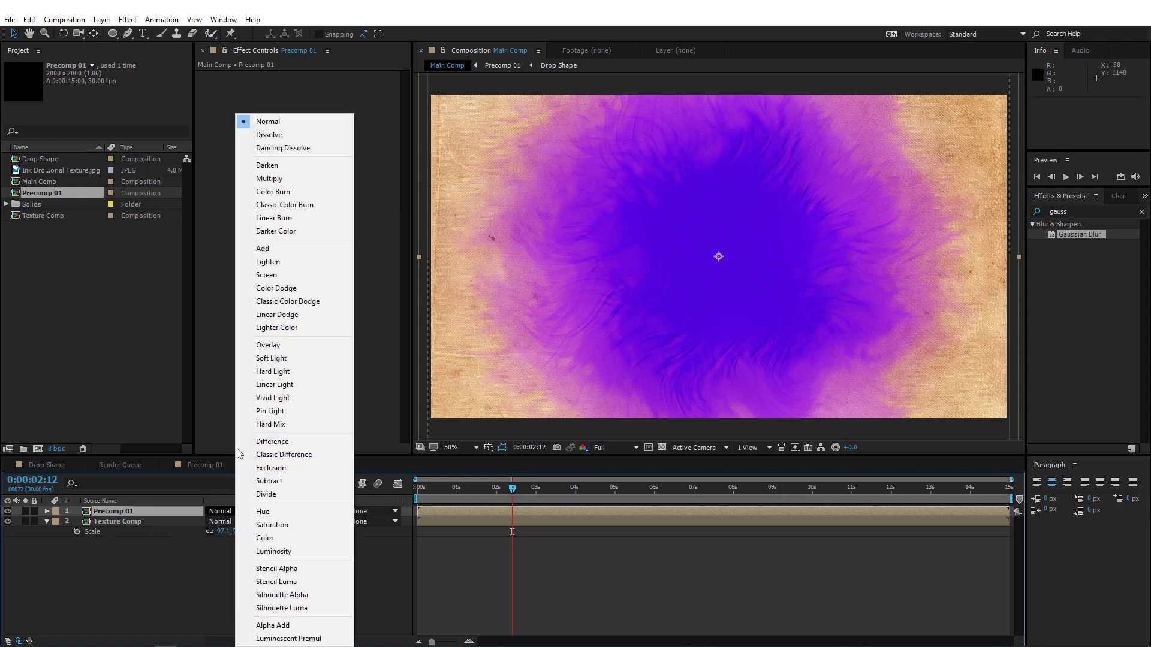
{"action": "left_click", "coordinate": [278, 178]}
{"action": "key", "text": "s"}
{"action": "left_click_drag", "start_coordinate": [227, 521], "coordinate": [182, 520]}
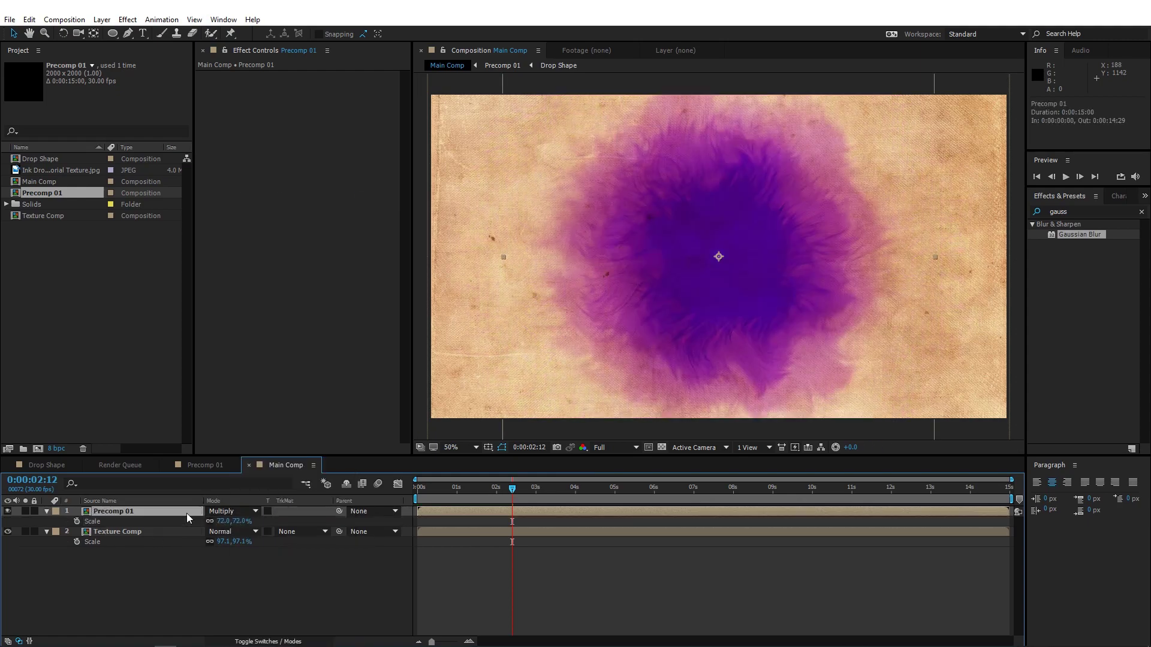
- Duplicate the ink layer, set the top copy to Color Burn, lower copy to 15% opacity
{"action": "key", "text": "ctrl+d"}
{"action": "left_click", "coordinate": [229, 510]}
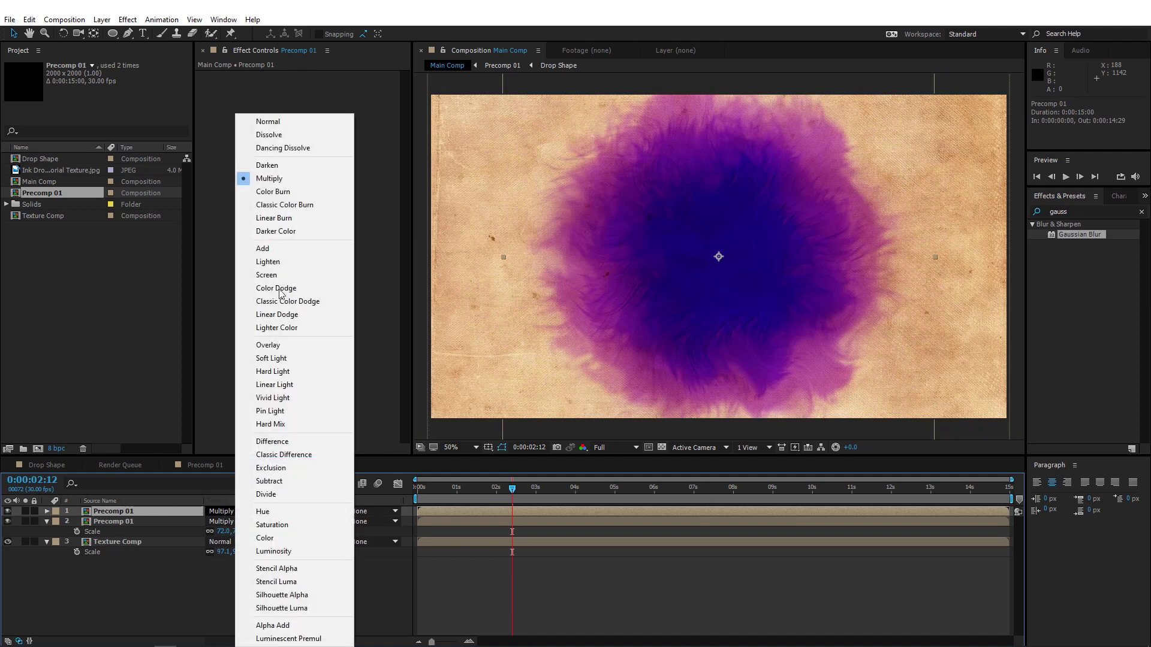
{"action": "left_click", "coordinate": [287, 192]}
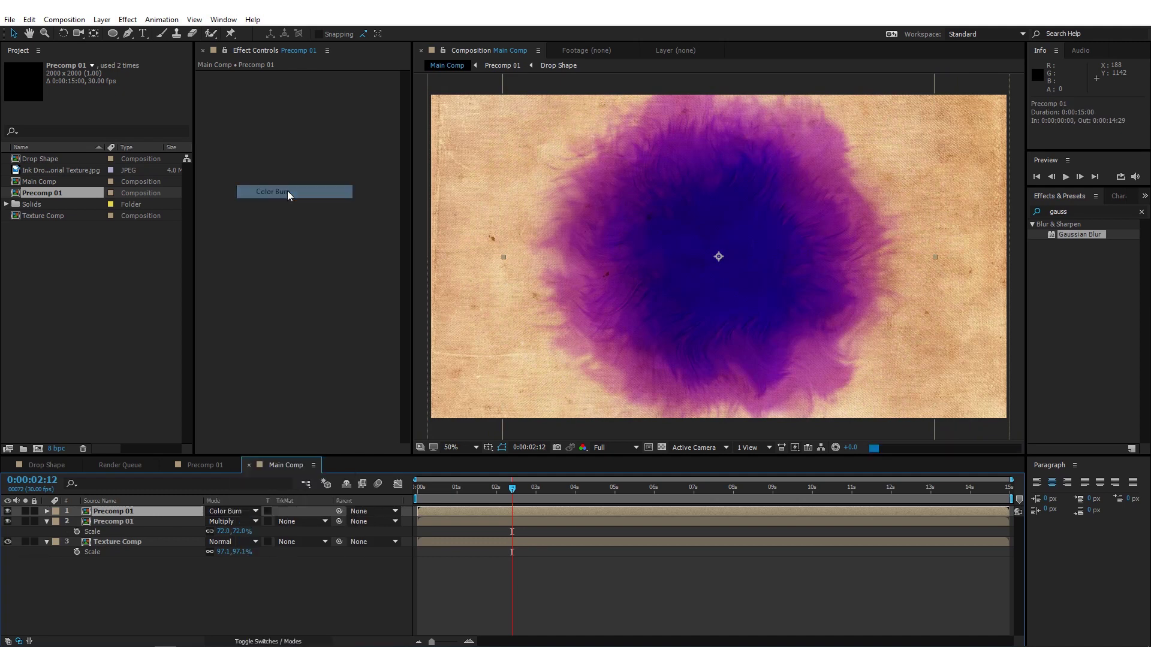
{"action": "left_click", "coordinate": [178, 521]}
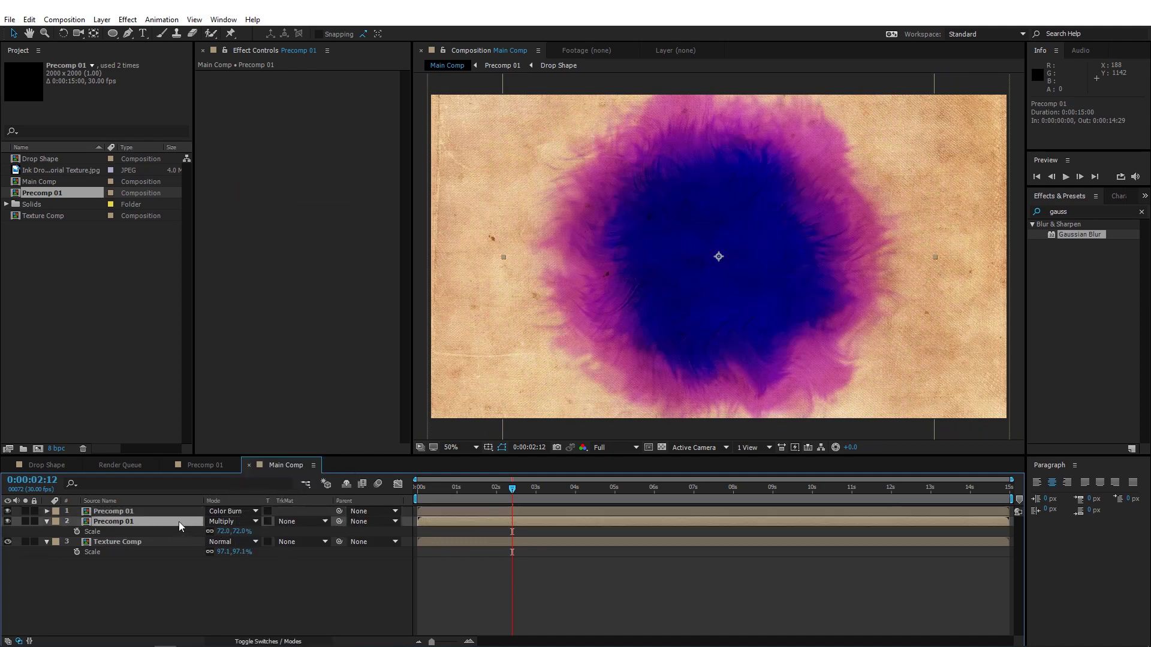
{"action": "type", "text": "t"}
{"action": "type", "text": "20"}
{"action": "key", "text": "Return"}
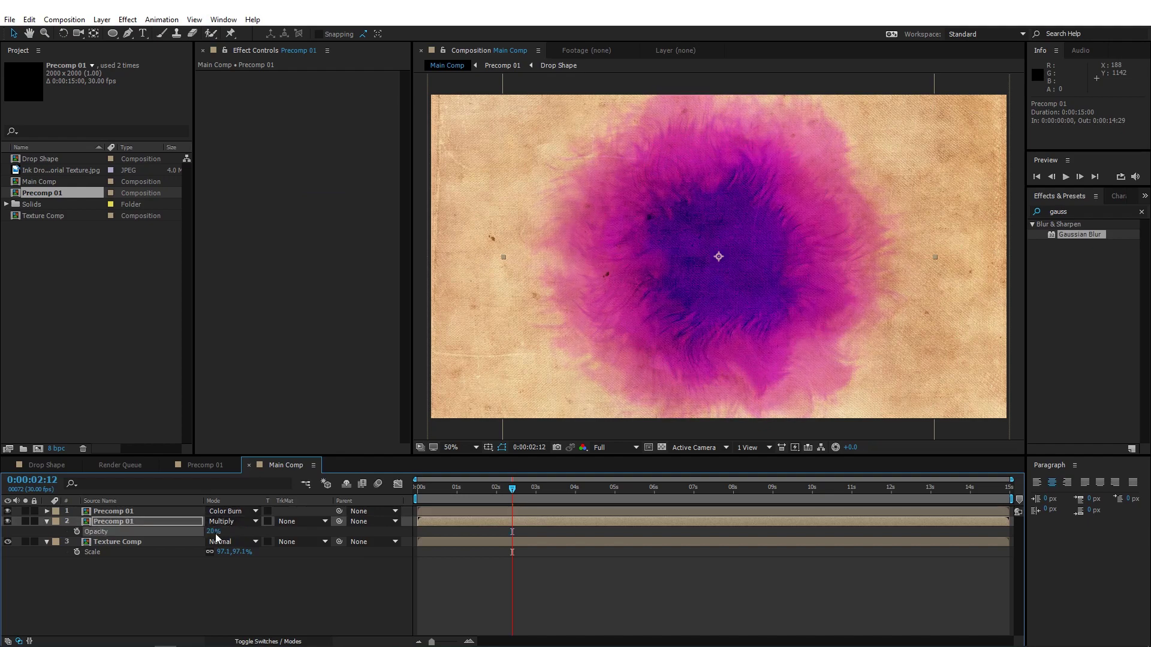
{"action": "left_click_drag", "start_coordinate": [215, 533], "coordinate": [211, 535]}
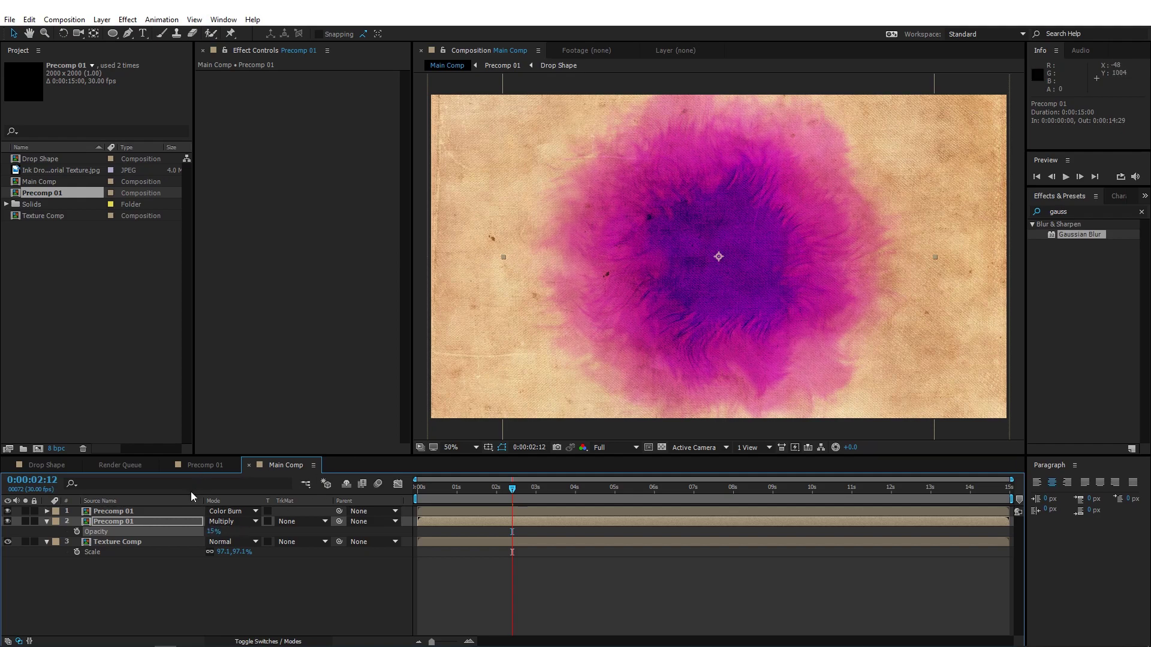
- Apply Hue/Saturation to the top Precomp 01 copy with Master Saturation at -50
{"action": "left_click", "coordinate": [135, 511]}
{"action": "left_click_drag", "start_coordinate": [1084, 212], "coordinate": [1027, 213]}
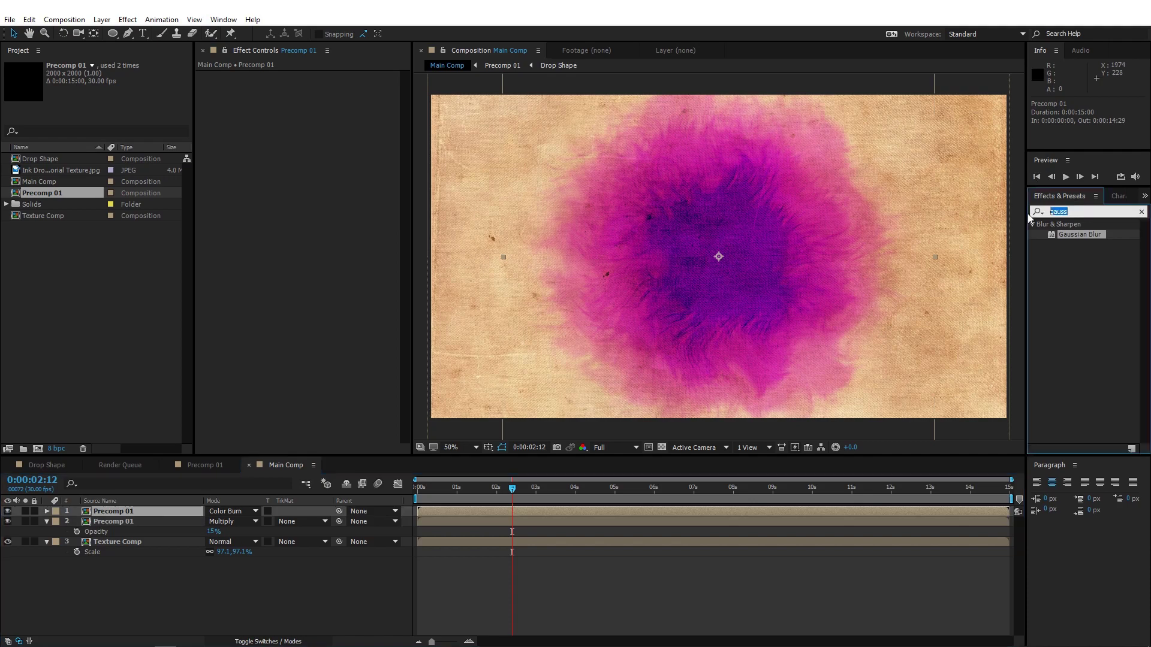
{"action": "type", "text": "hue"}
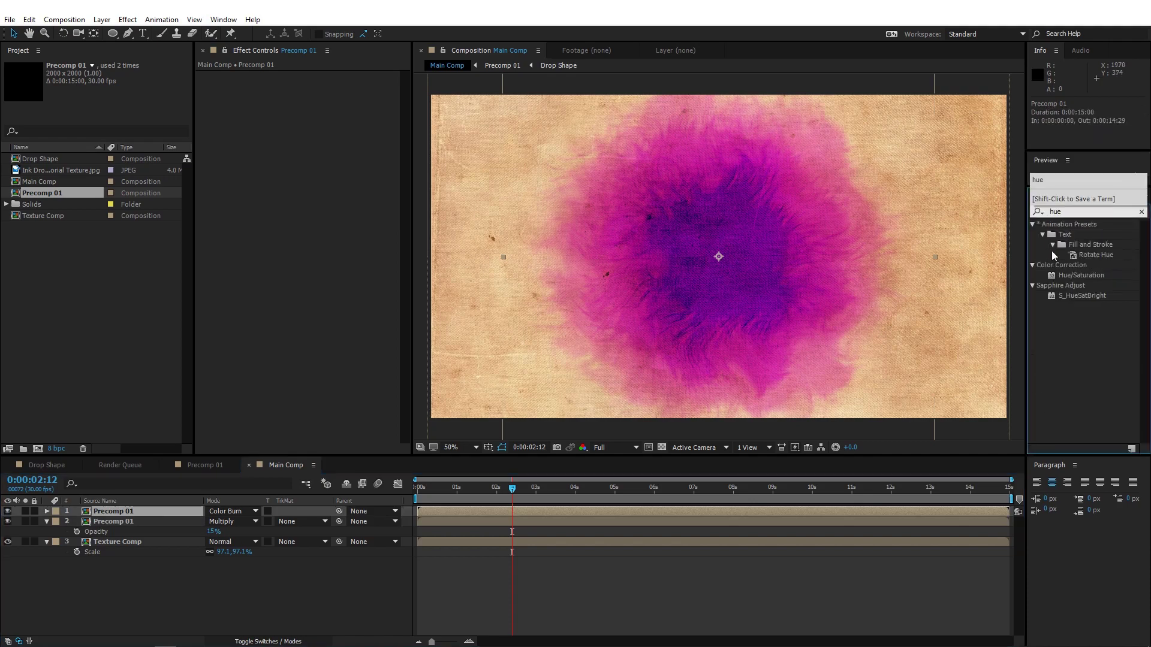
{"action": "double_click", "coordinate": [1073, 275]}
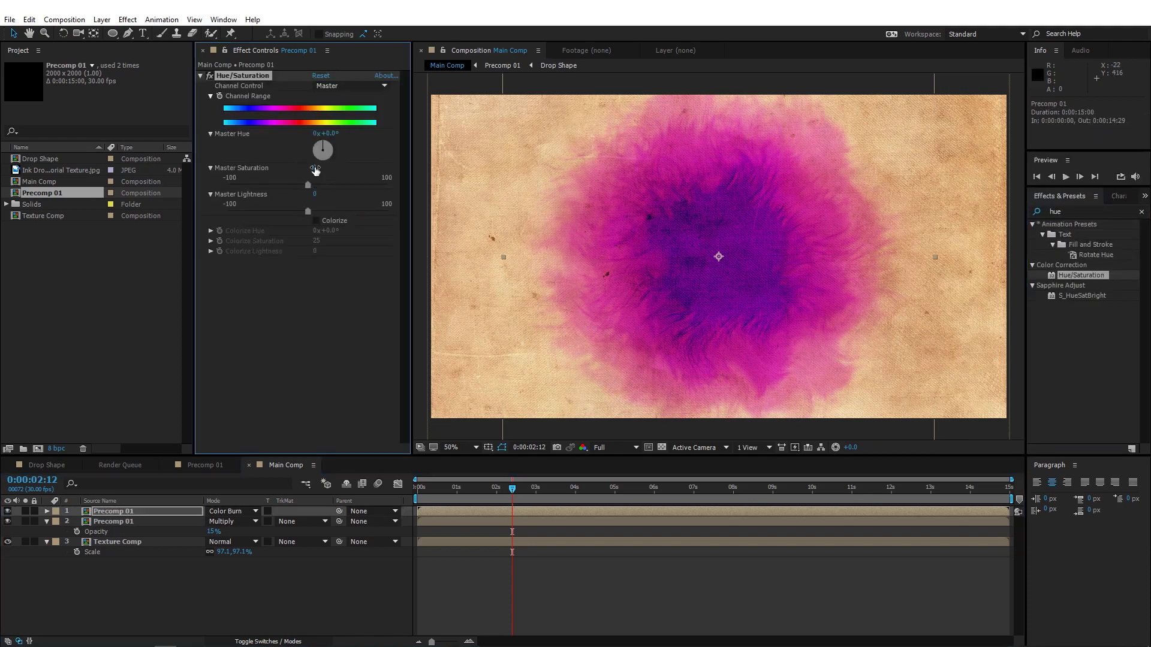
{"action": "left_click", "coordinate": [315, 170]}
{"action": "key", "text": "Return"}
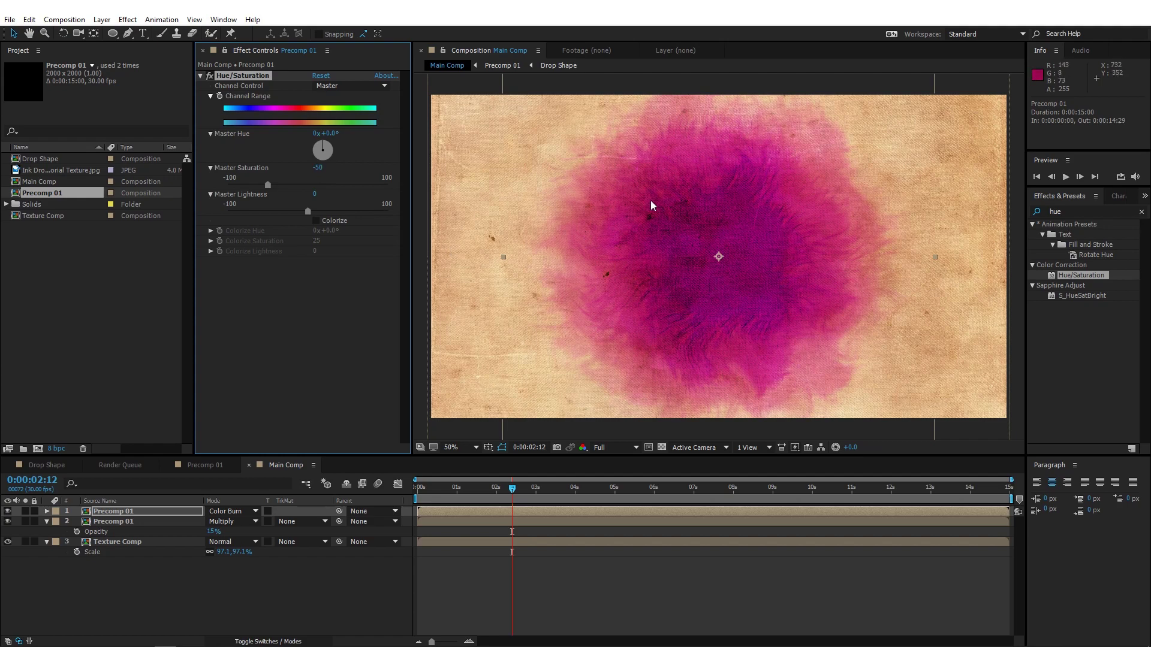
- Apply Turbulent Displace to the top ink layer with Amount 90 and Size 3
{"action": "double_click", "coordinate": [1054, 211]}
{"action": "type", "text": "t"}
{"action": "type", "text": "u"}
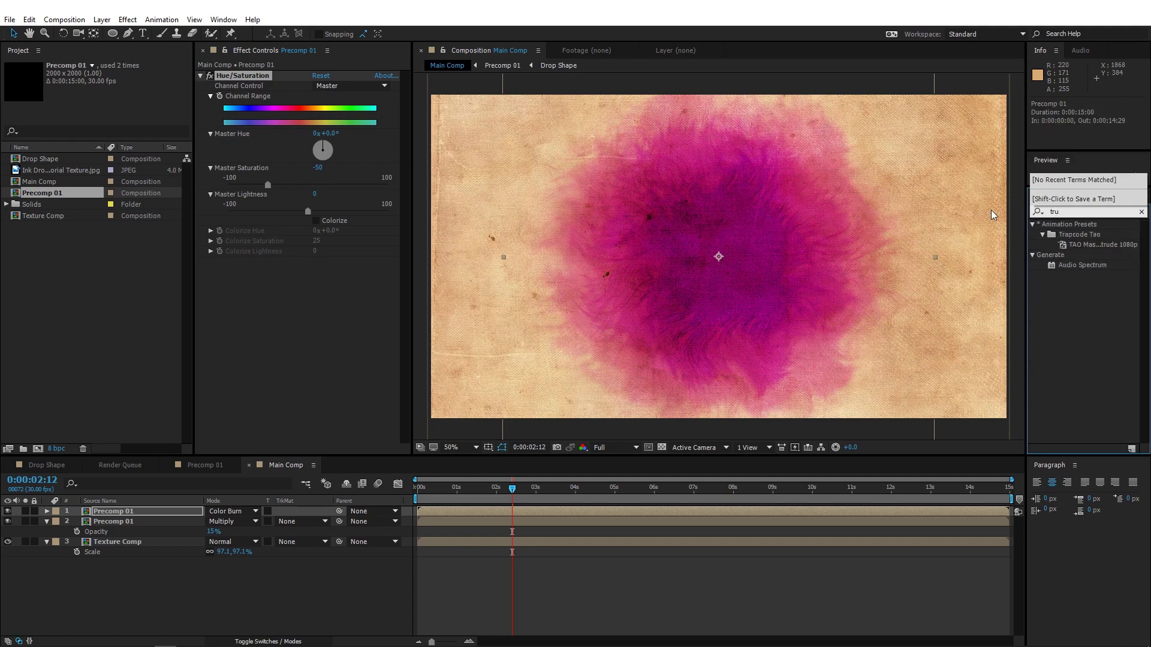
{"action": "type", "text": "rb"}
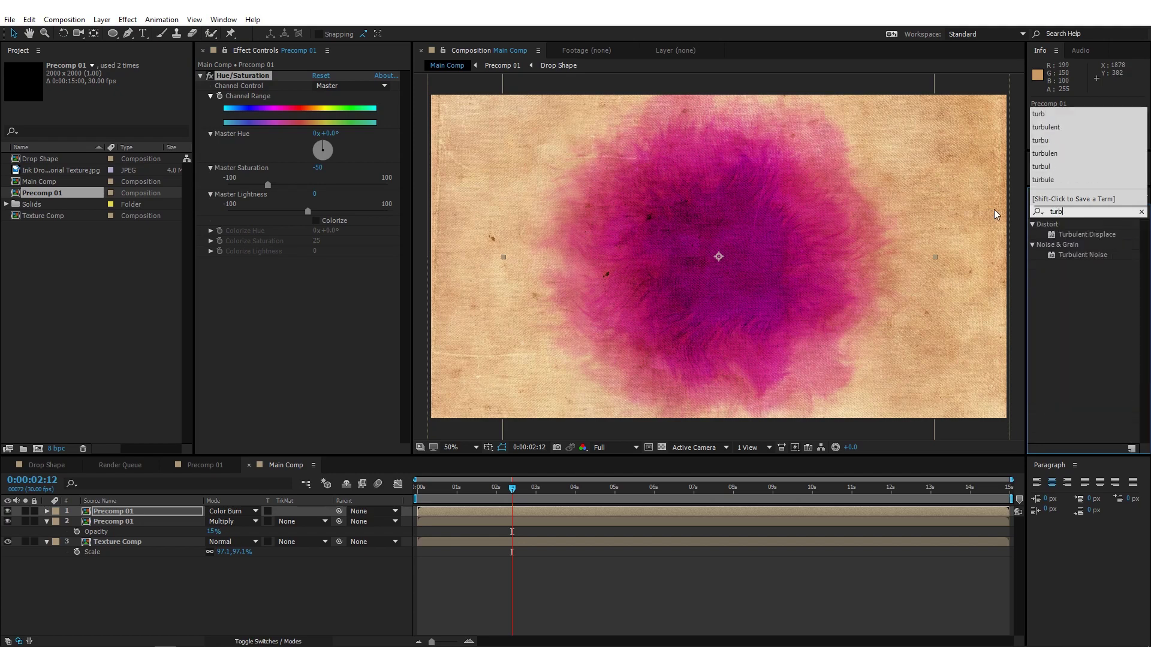
{"action": "double_click", "coordinate": [1083, 236]}
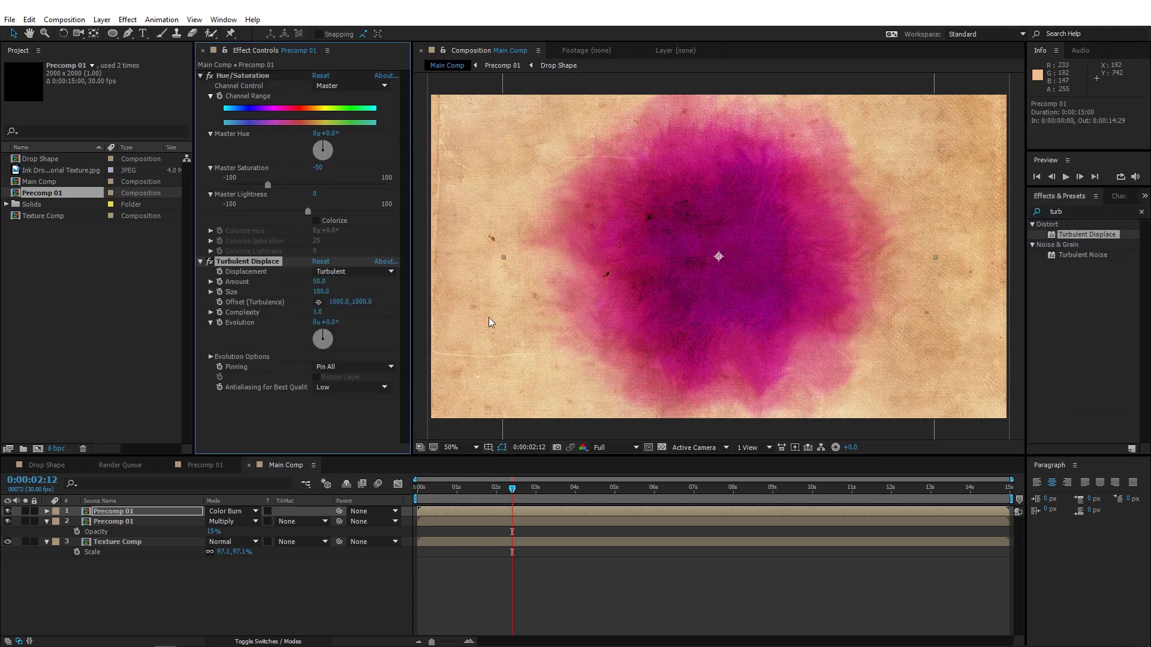
{"action": "left_click", "coordinate": [317, 282]}
{"action": "type", "text": "90"}
{"action": "key", "text": "Return"}
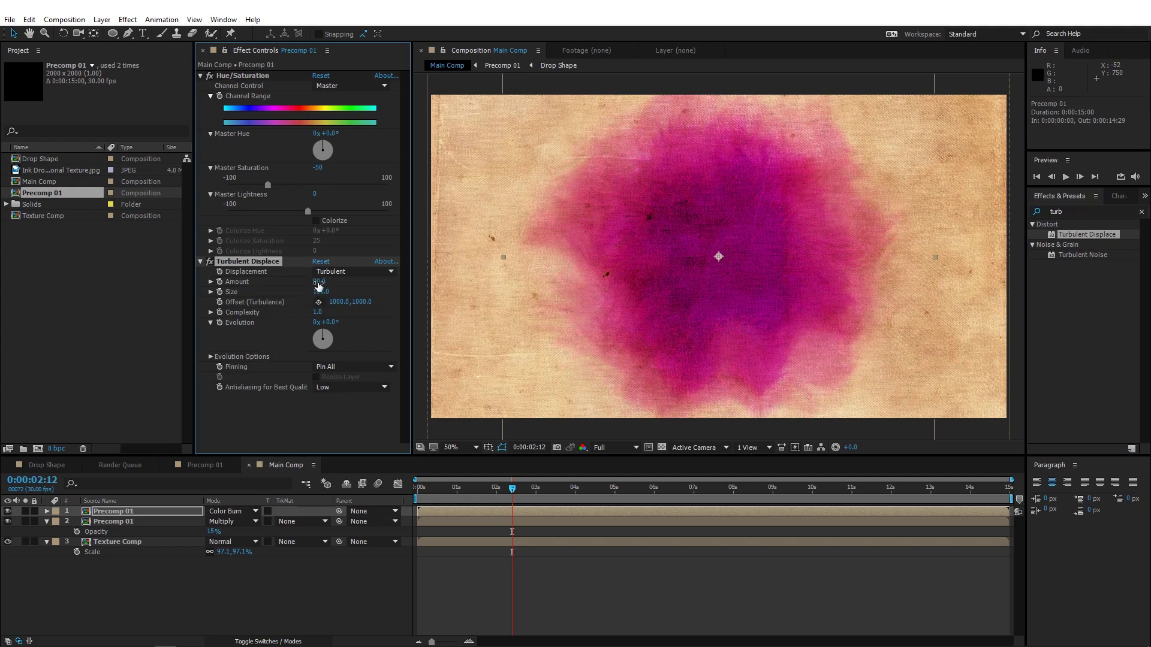
{"action": "left_click", "coordinate": [320, 292]}
{"action": "type", "text": "3"}
{"action": "key", "text": "Return"}
- Scale both ink layers down to 62.9%
{"action": "left_click", "coordinate": [172, 512]}
{"action": "left_click", "coordinate": [178, 523], "text": "shift"}
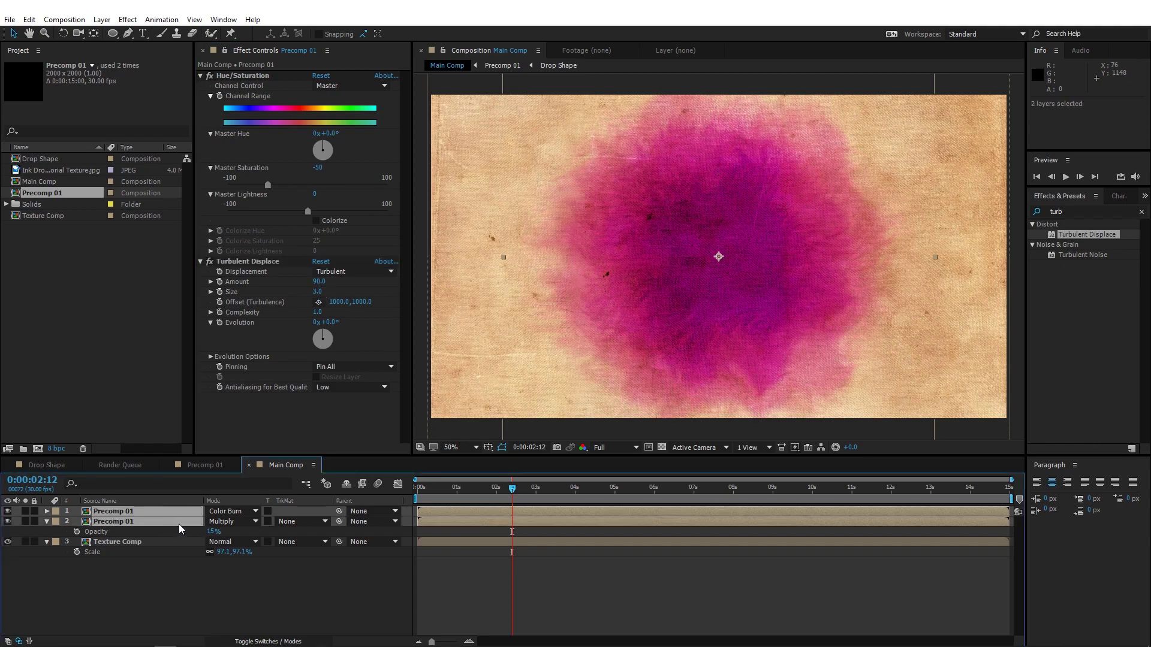
{"action": "key", "text": "s"}
{"action": "left_click_drag", "start_coordinate": [240, 521], "coordinate": [199, 528]}
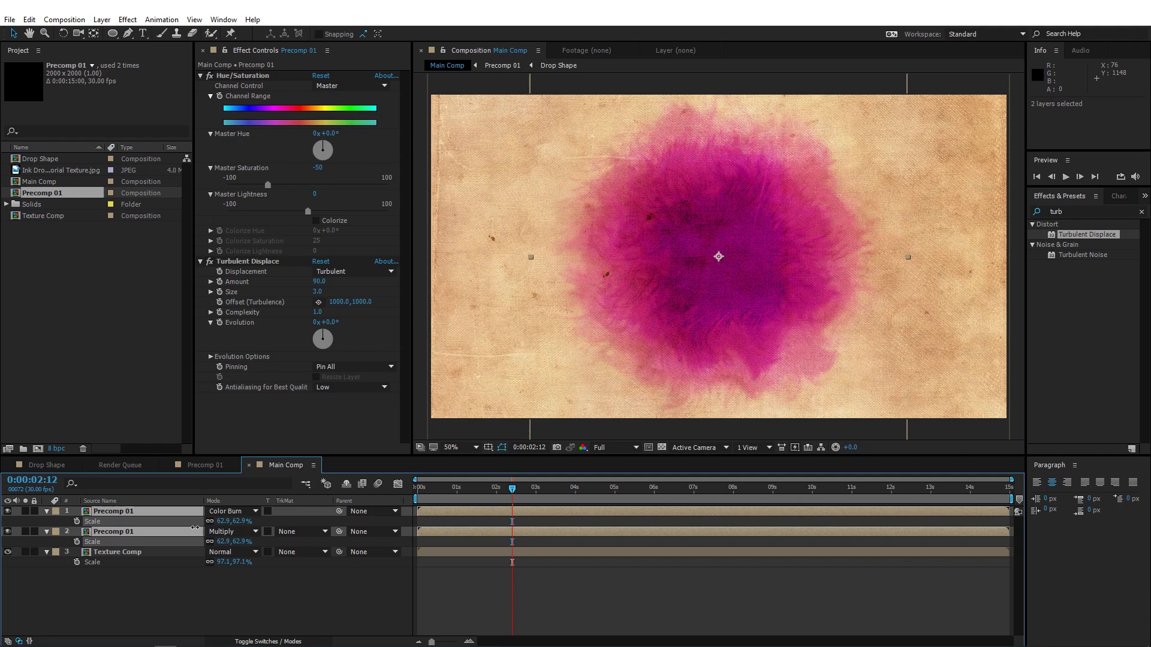
- Add an adjustment layer on top with Brightness & Contrast at Contrast 100
{"action": "left_click", "coordinate": [223, 580]}
{"action": "left_click", "coordinate": [103, 20]}
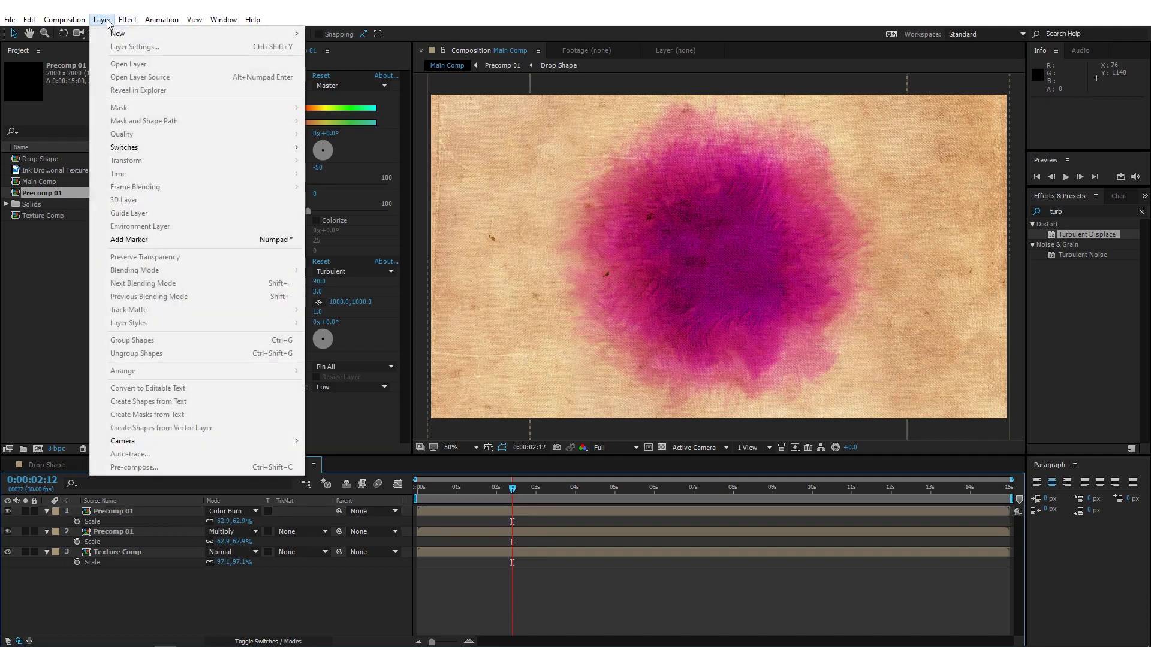
{"action": "mouse_move", "coordinate": [118, 34]}
{"action": "left_click", "coordinate": [351, 113]}
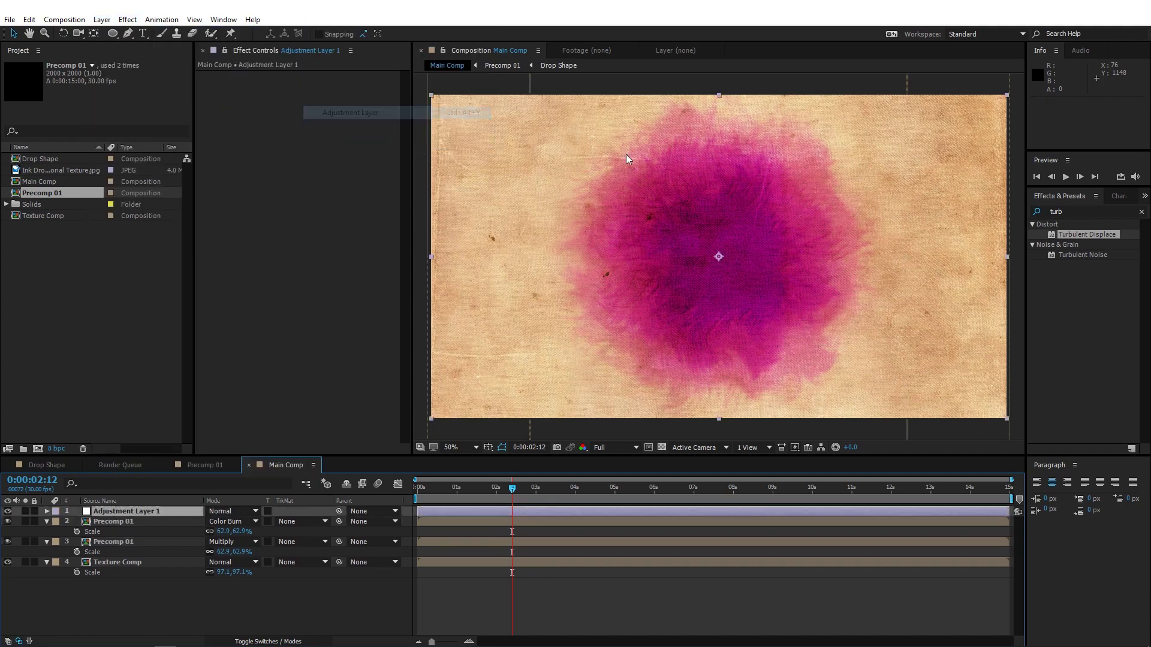
{"action": "left_click", "coordinate": [1037, 210]}
{"action": "type", "text": "bright"}
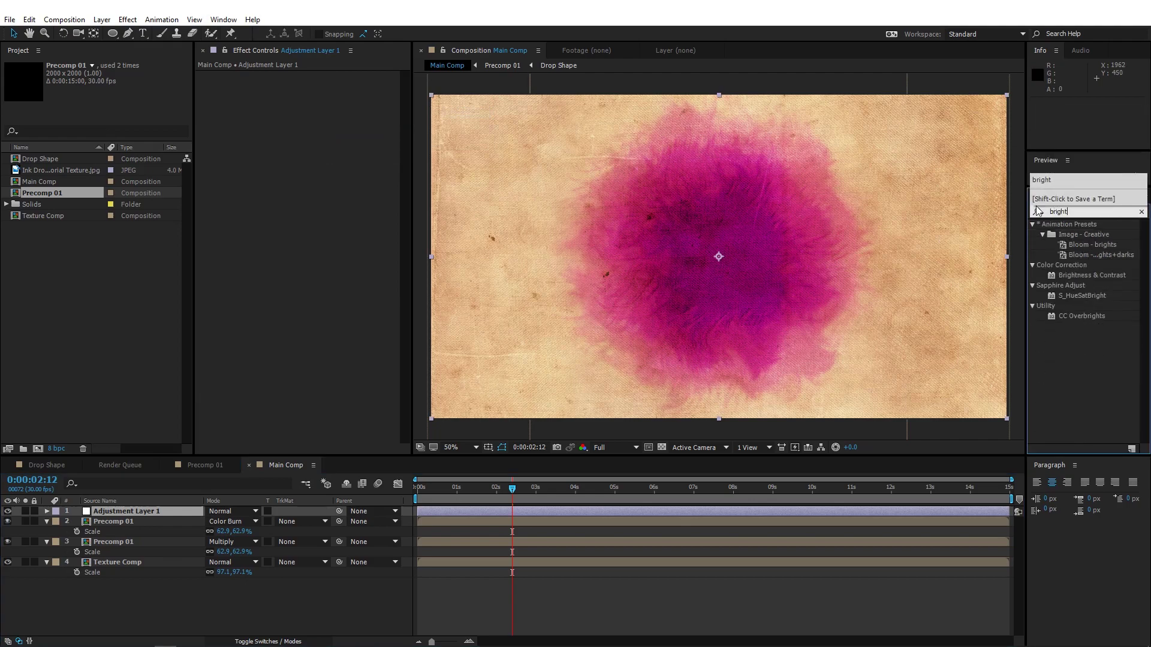
{"action": "double_click", "coordinate": [1090, 276]}
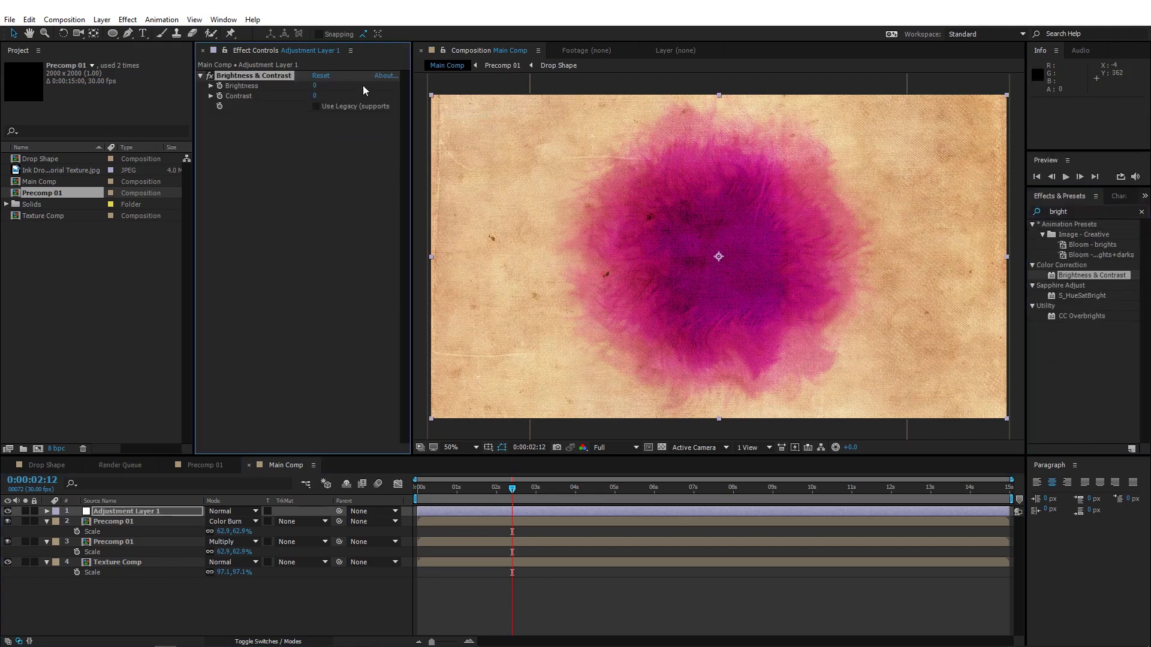
{"action": "left_click_drag", "start_coordinate": [317, 99], "coordinate": [854, 93]}
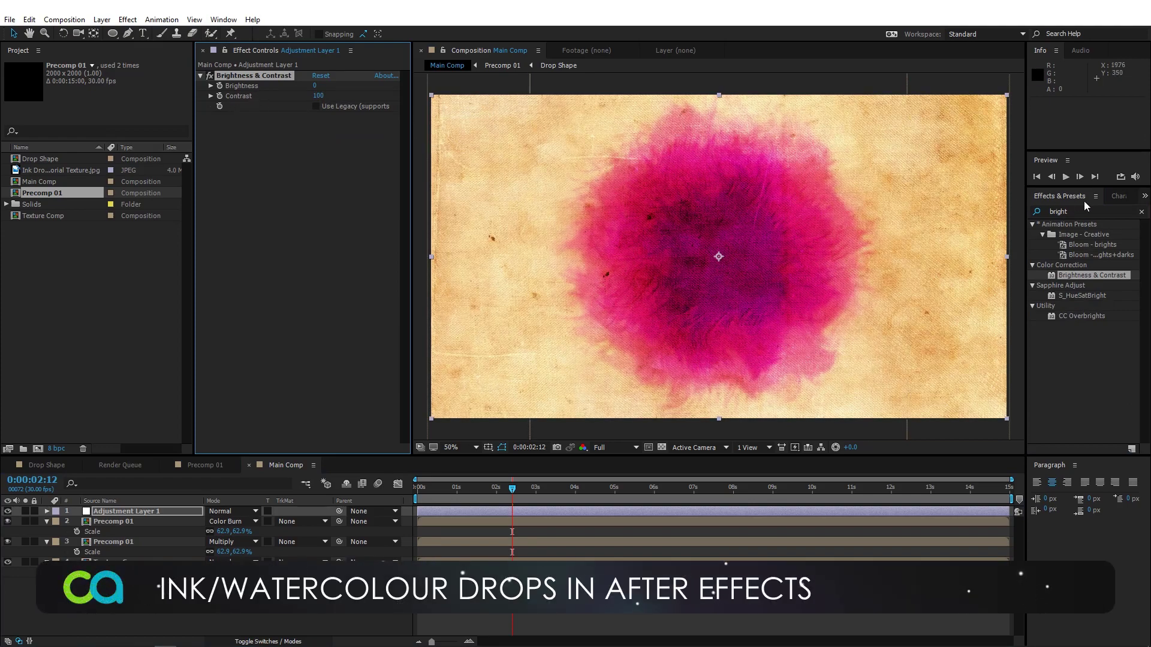
- Add Sharpen to the adjustment layer with Sharpen Amount 40
{"action": "left_click", "coordinate": [1073, 212]}
{"action": "type", "text": "shar"}
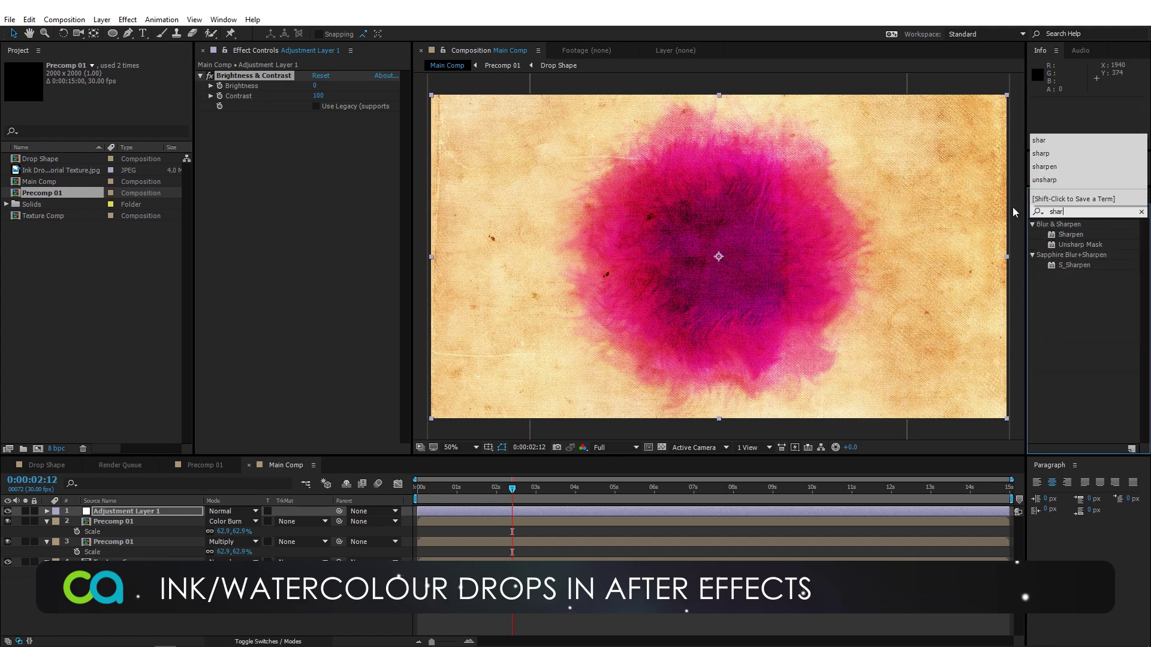
{"action": "double_click", "coordinate": [1072, 234]}
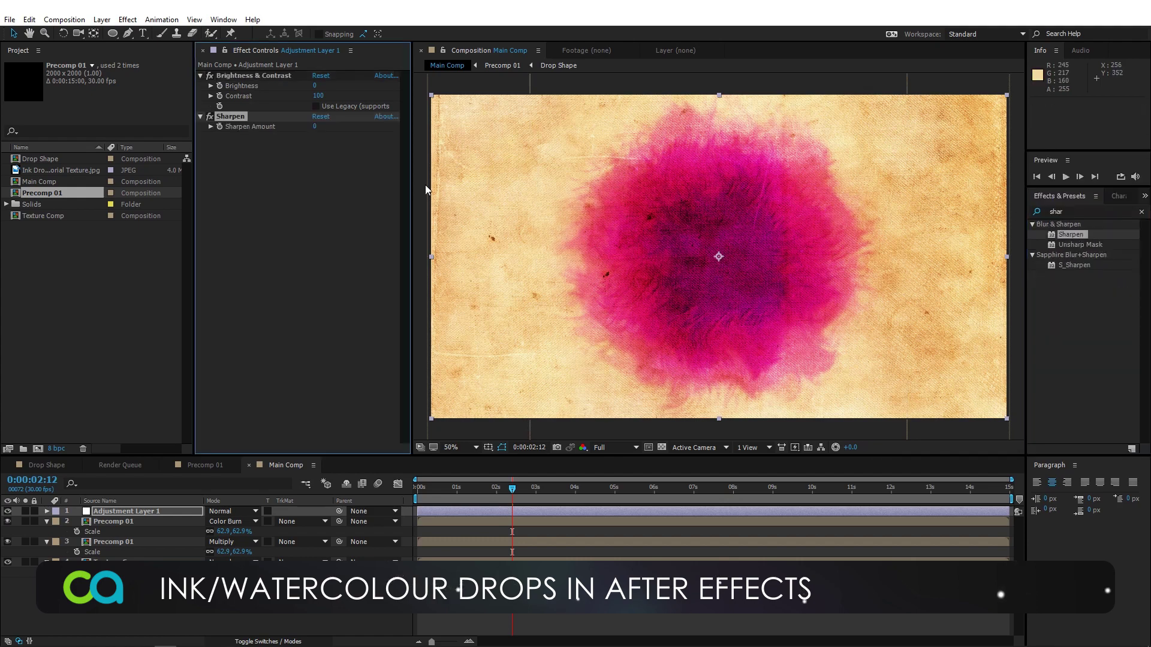
{"action": "left_click", "coordinate": [313, 126]}
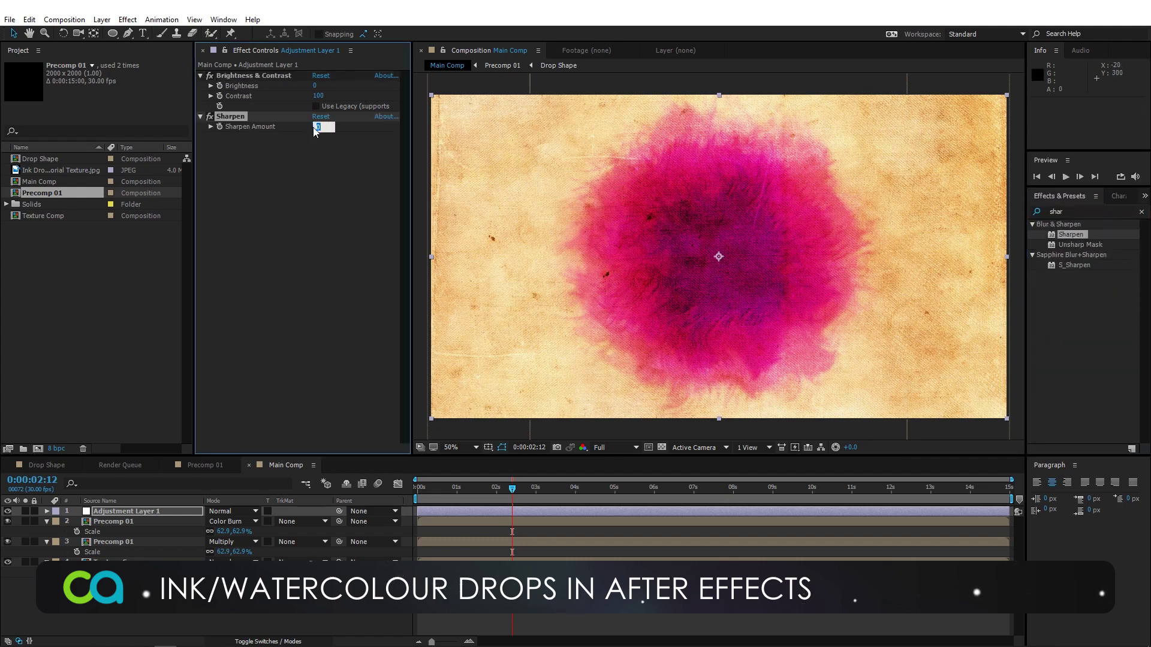
{"action": "type", "text": "50"}
{"action": "key", "text": "Return"}
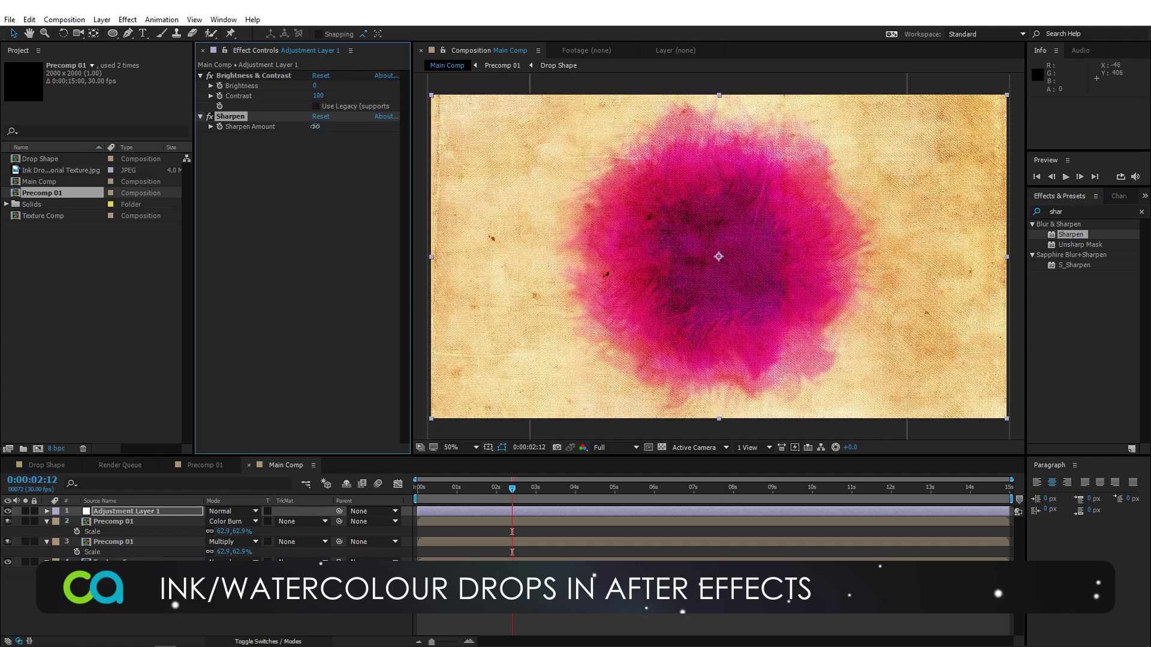
{"action": "left_click", "coordinate": [312, 127]}
{"action": "type", "text": "40"}
{"action": "key", "text": "Return"}
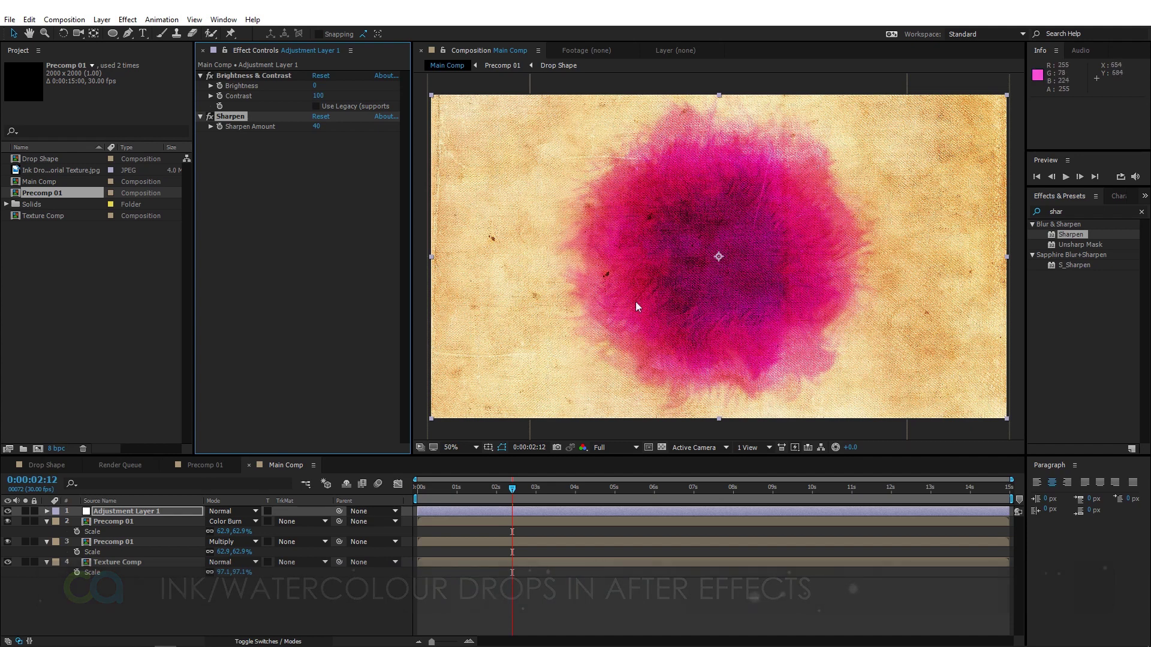
- Switch to the Drop Shape composition and select the top Black Solid 1 mask path
{"action": "left_click", "coordinate": [49, 463]}
{"action": "left_click", "coordinate": [132, 511]}
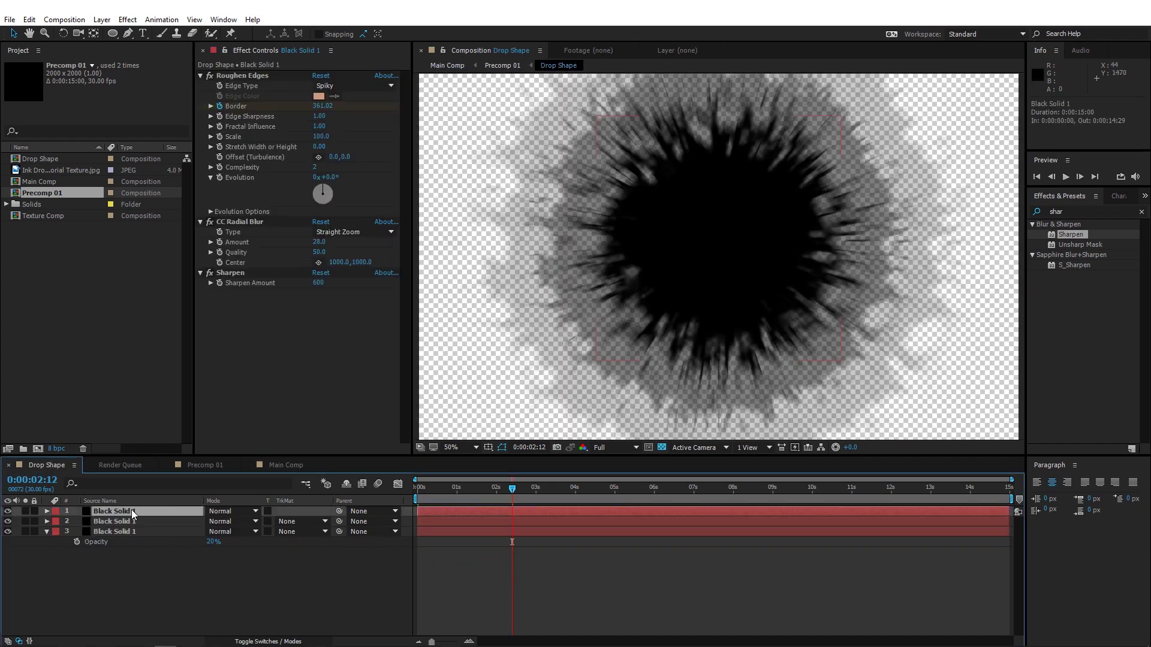
{"action": "left_click", "coordinate": [598, 242]}
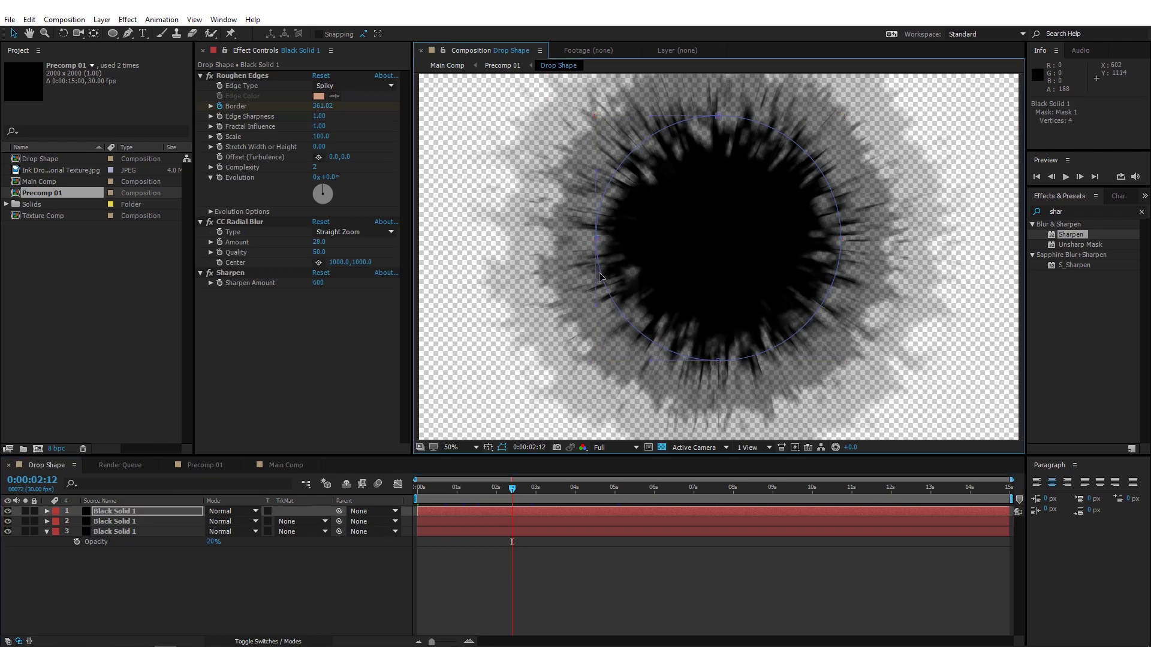
- Try reshaping the circular mask with its vertex handles, then undo to restore the round shape
{"action": "left_click_drag", "start_coordinate": [597, 306], "coordinate": [706, 271]}
{"action": "key", "text": "comma"}
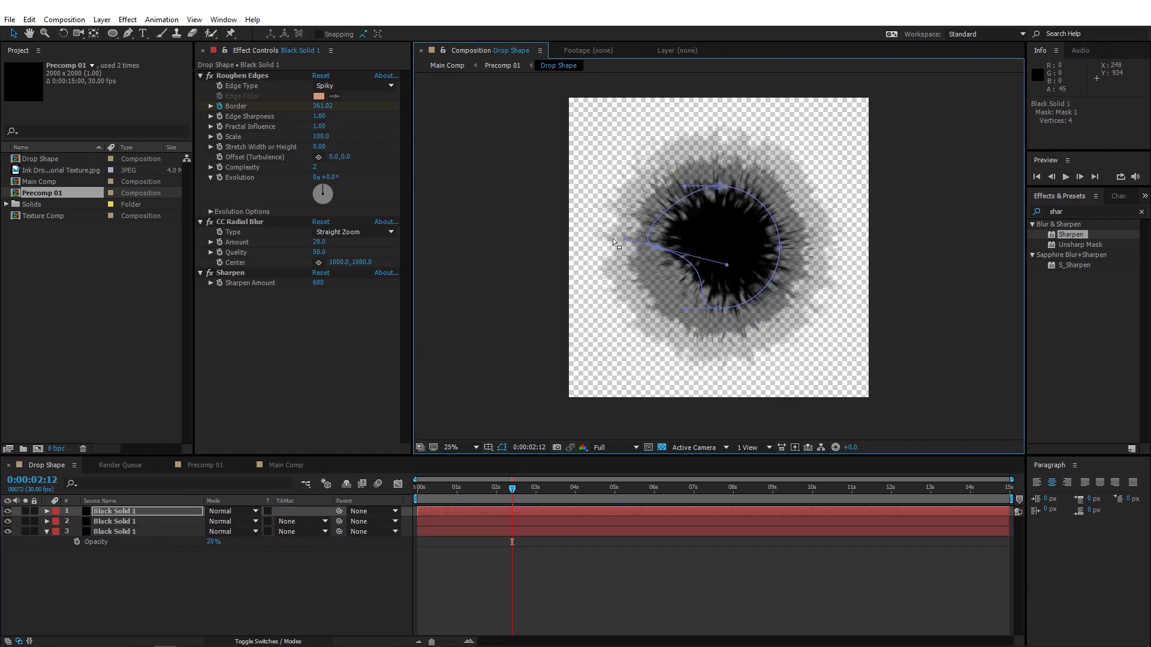
{"action": "left_click_drag", "start_coordinate": [624, 242], "coordinate": [581, 227]}
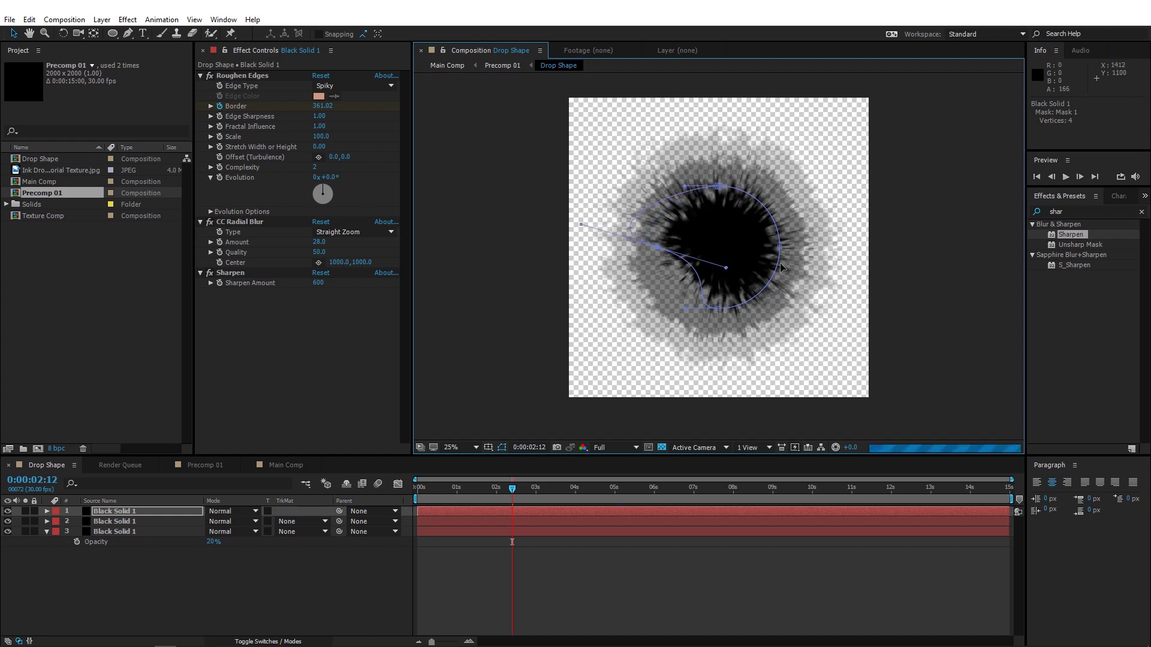
{"action": "key", "text": "ctrl+z"}
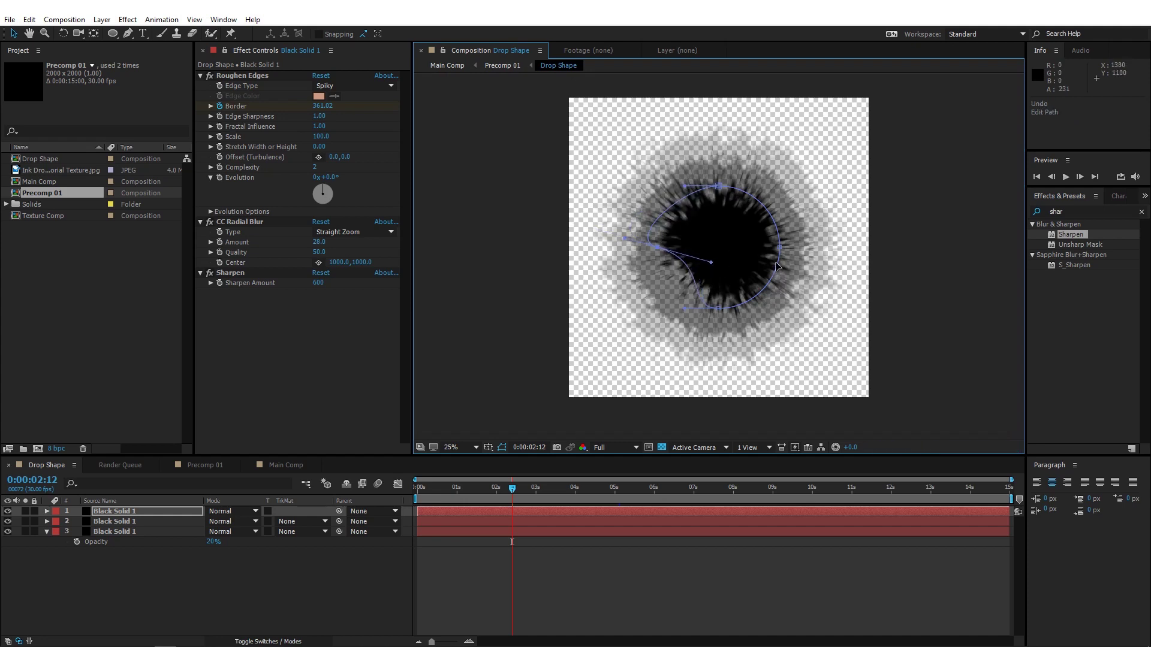
{"action": "scroll", "coordinate": [687, 257], "scroll_direction": "up", "scroll_amount": 2}
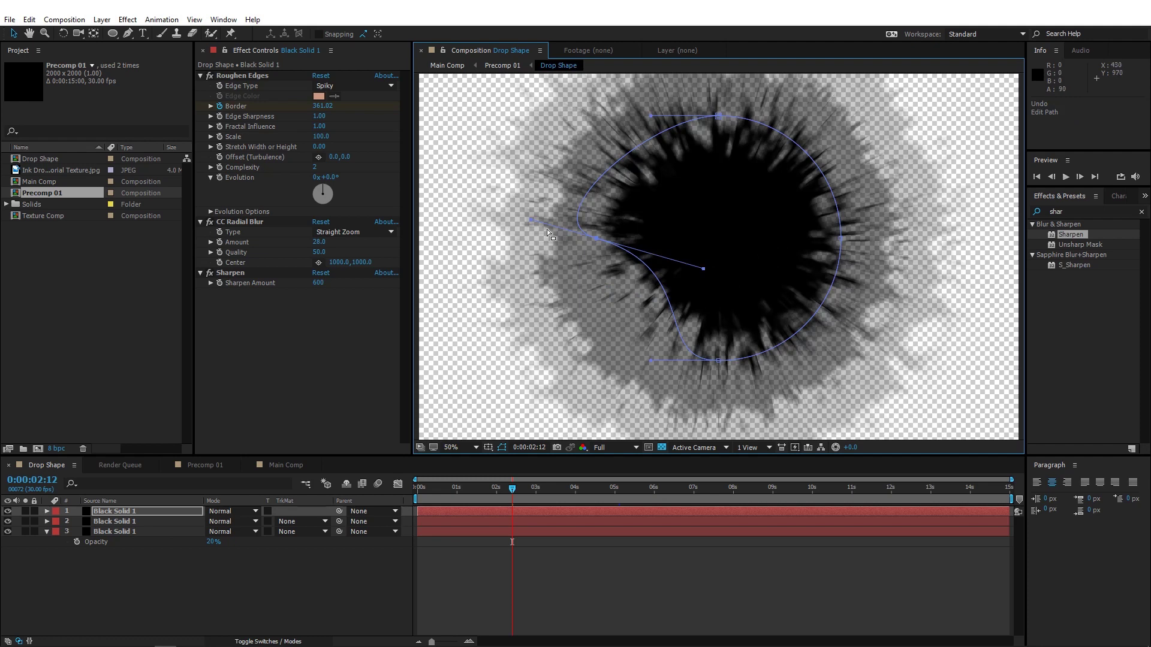
{"action": "left_click_drag", "start_coordinate": [533, 222], "coordinate": [463, 202]}
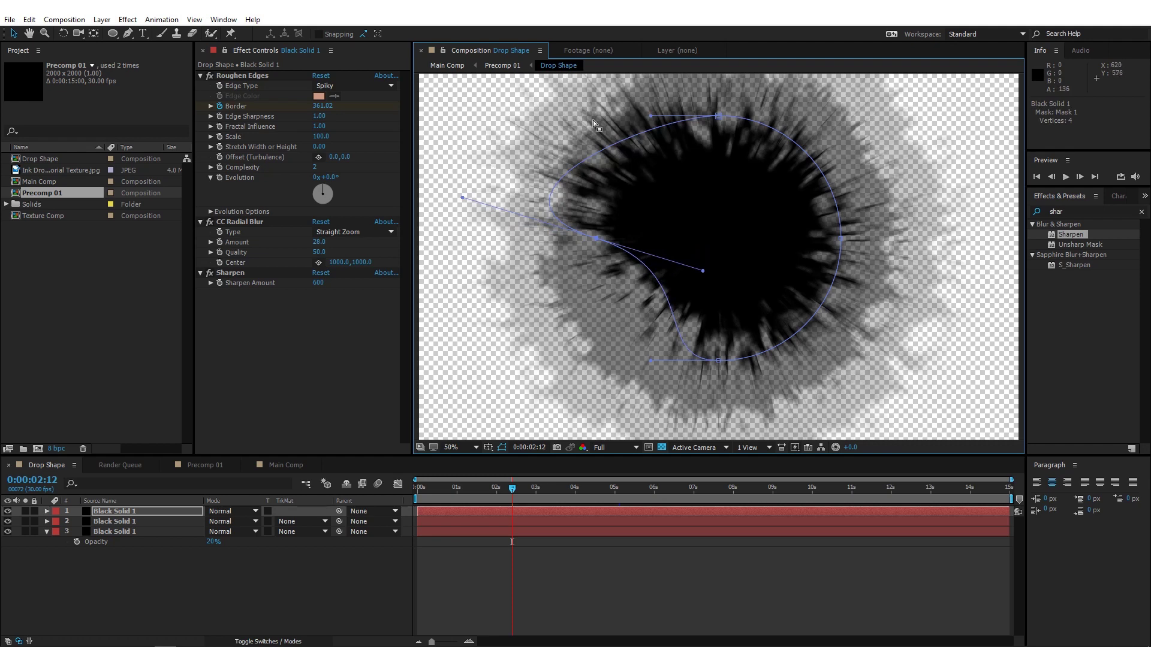
{"action": "key", "text": "ctrl+z"}
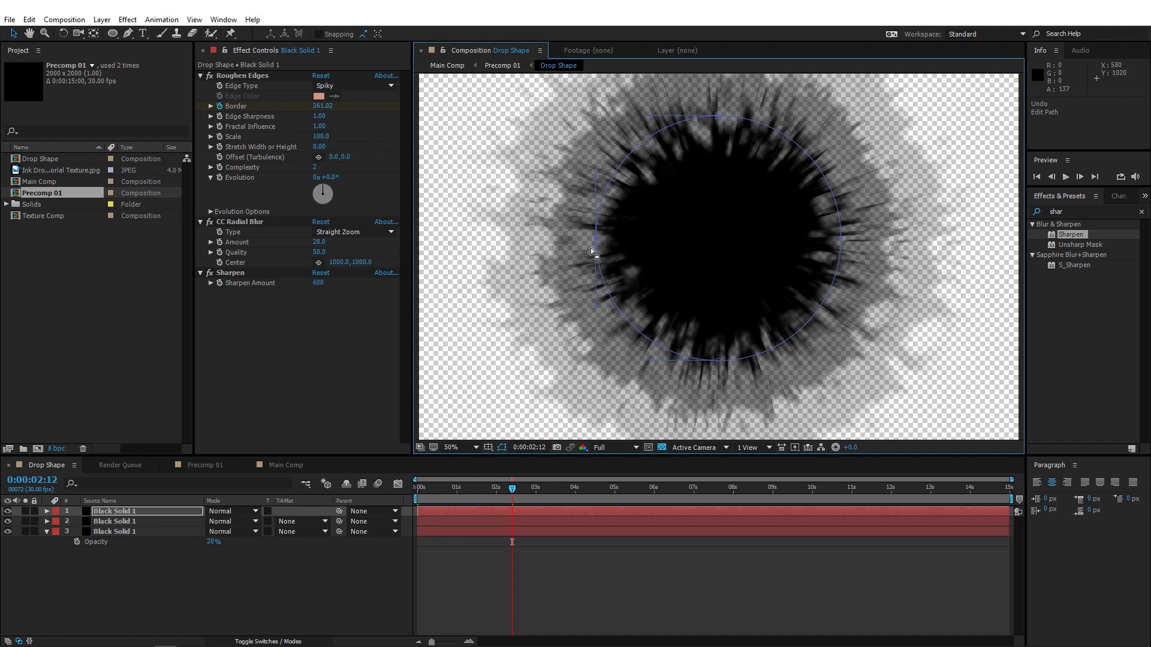
- Show all three solids' mask paths at 0:00:03:10 and clear the keyframes on layers 2 and 3
{"action": "left_click", "coordinate": [132, 531], "text": "shift"}
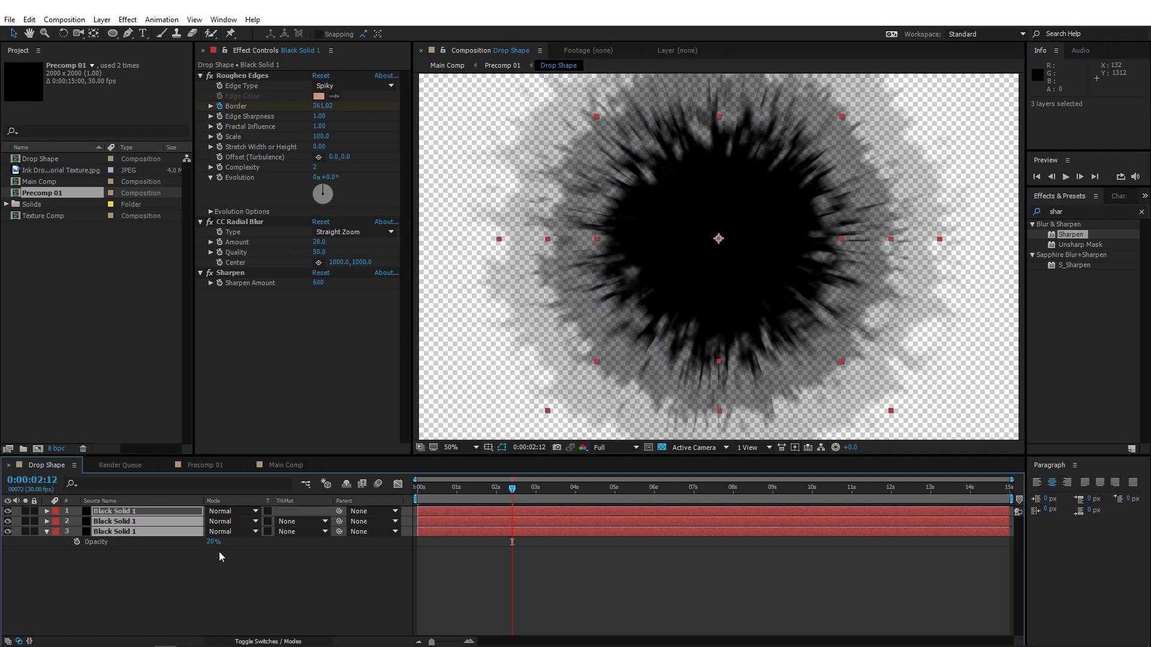
{"action": "key", "text": "m"}
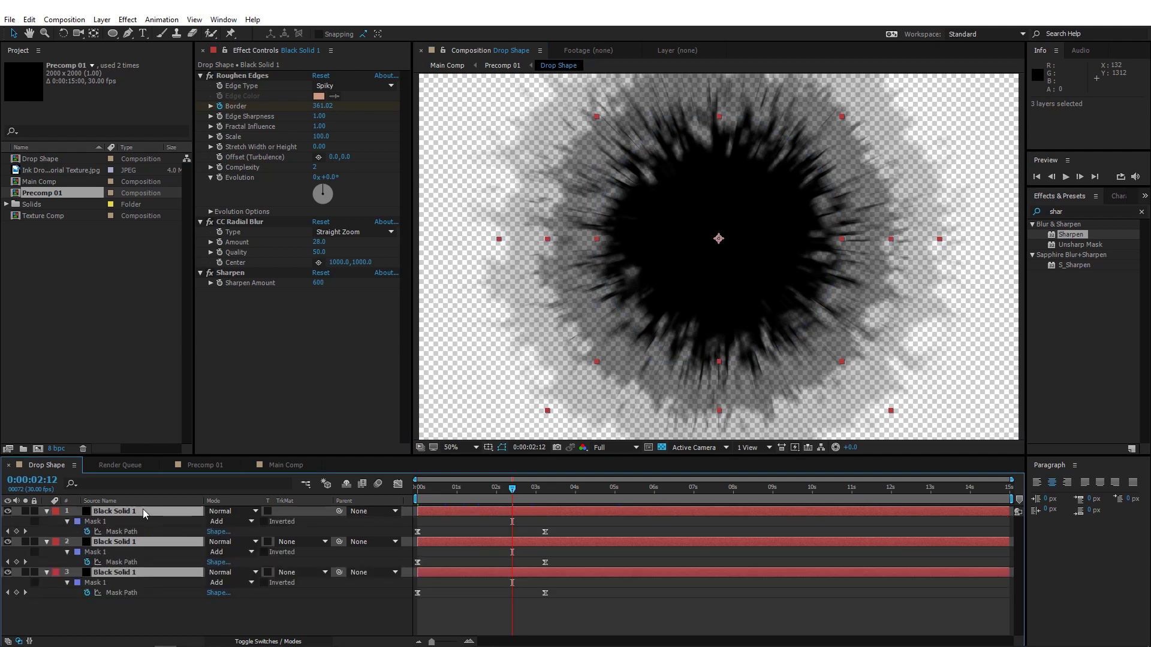
{"action": "key", "text": "space"}
{"action": "key", "text": "space"}
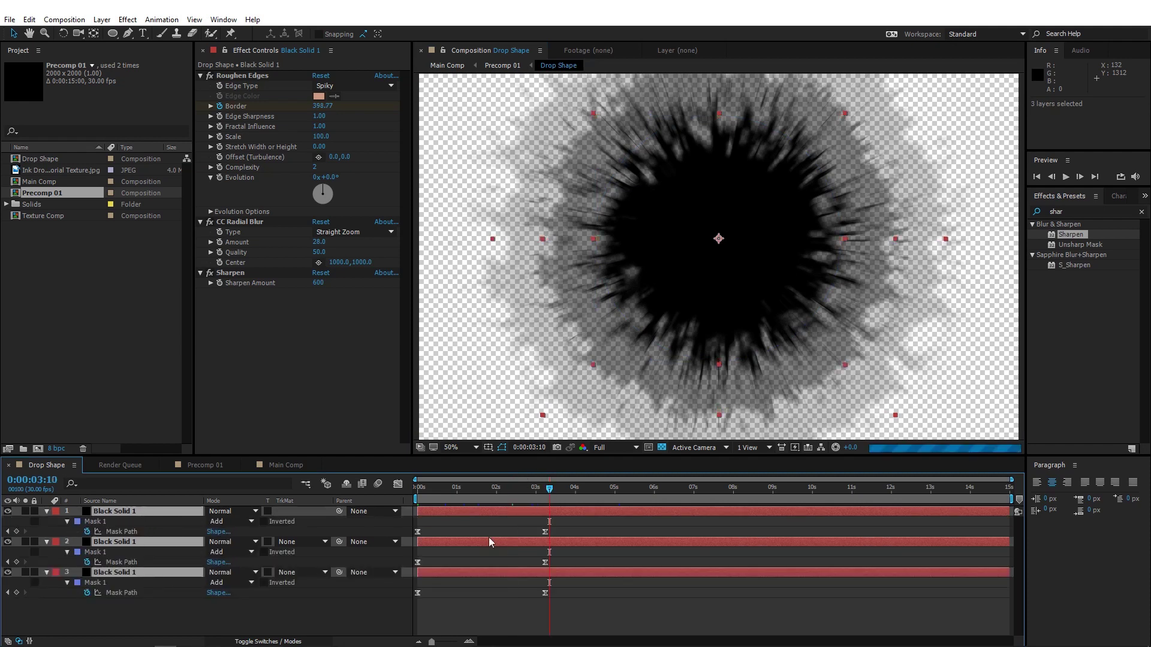
{"action": "left_click", "coordinate": [88, 563]}
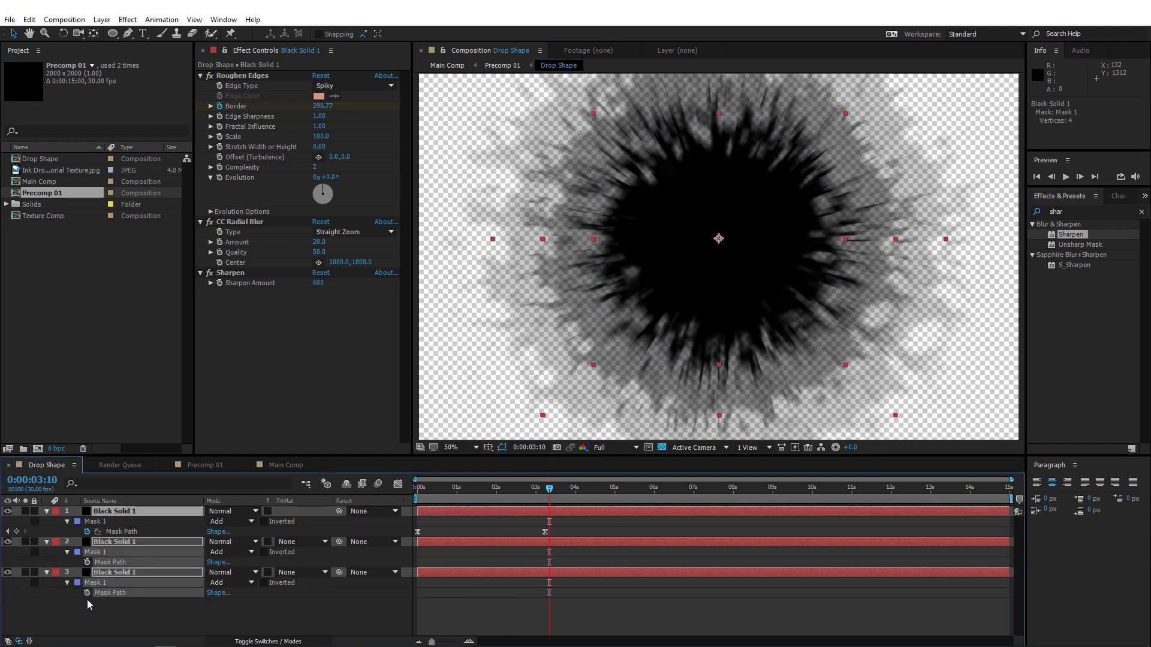
{"action": "left_click", "coordinate": [87, 592]}
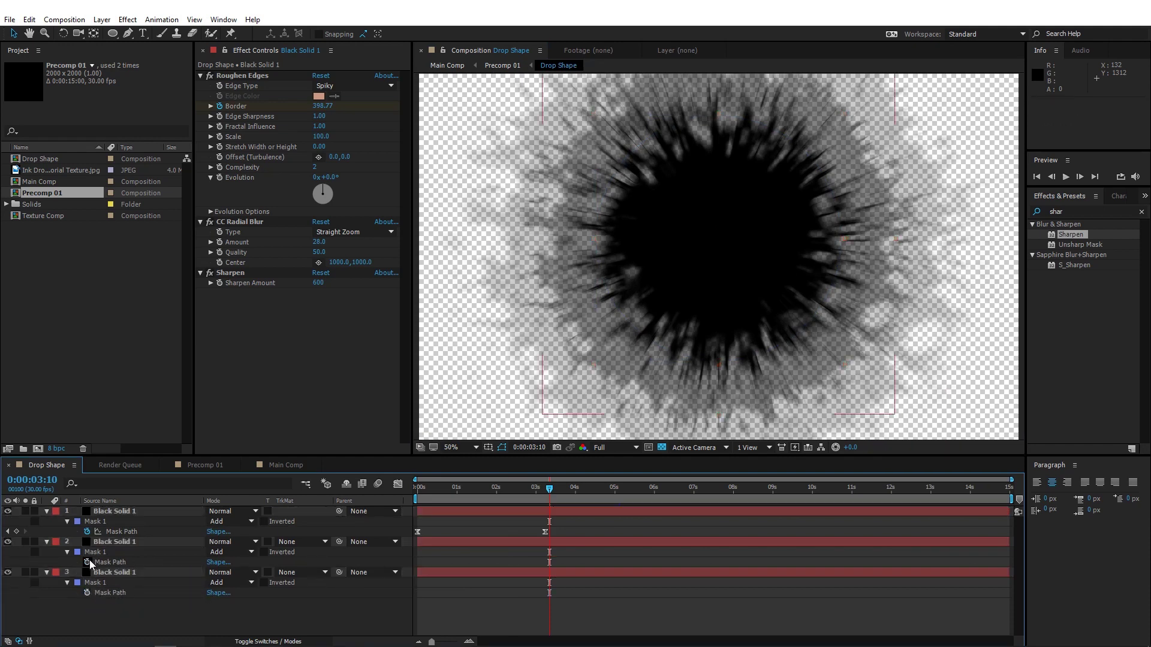
- Add expressions pick-whipping layers 2 and 3 Mask Path to the top layer's Mask Path
{"action": "left_click", "coordinate": [87, 562], "text": "alt"}
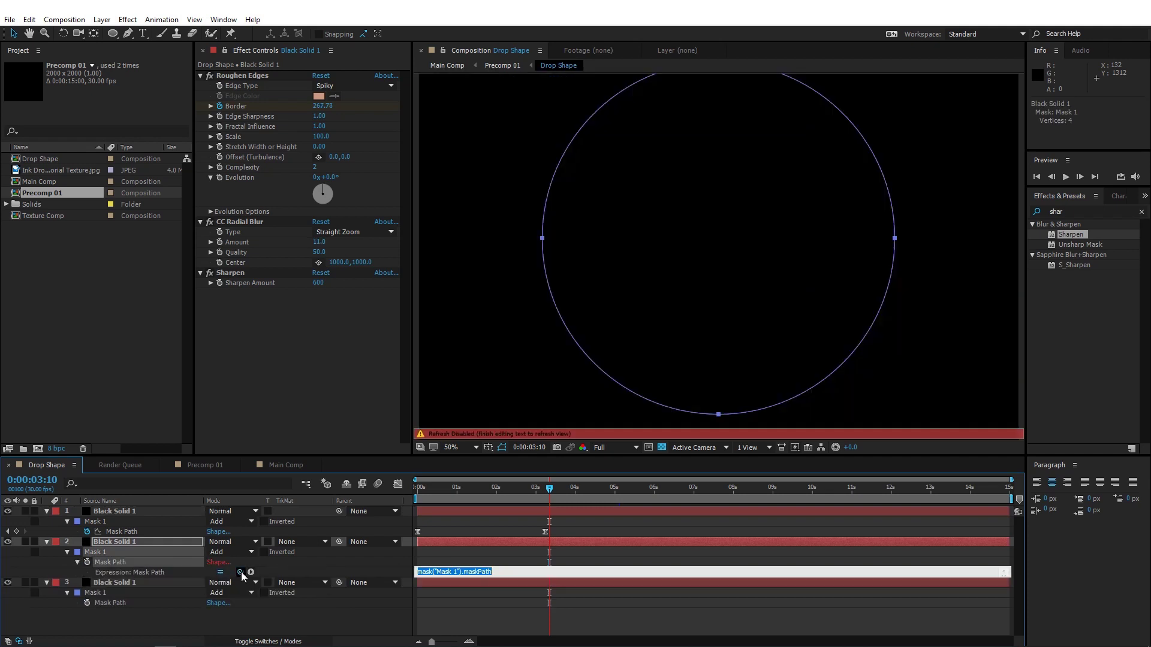
{"action": "left_click_drag", "start_coordinate": [241, 572], "coordinate": [128, 534]}
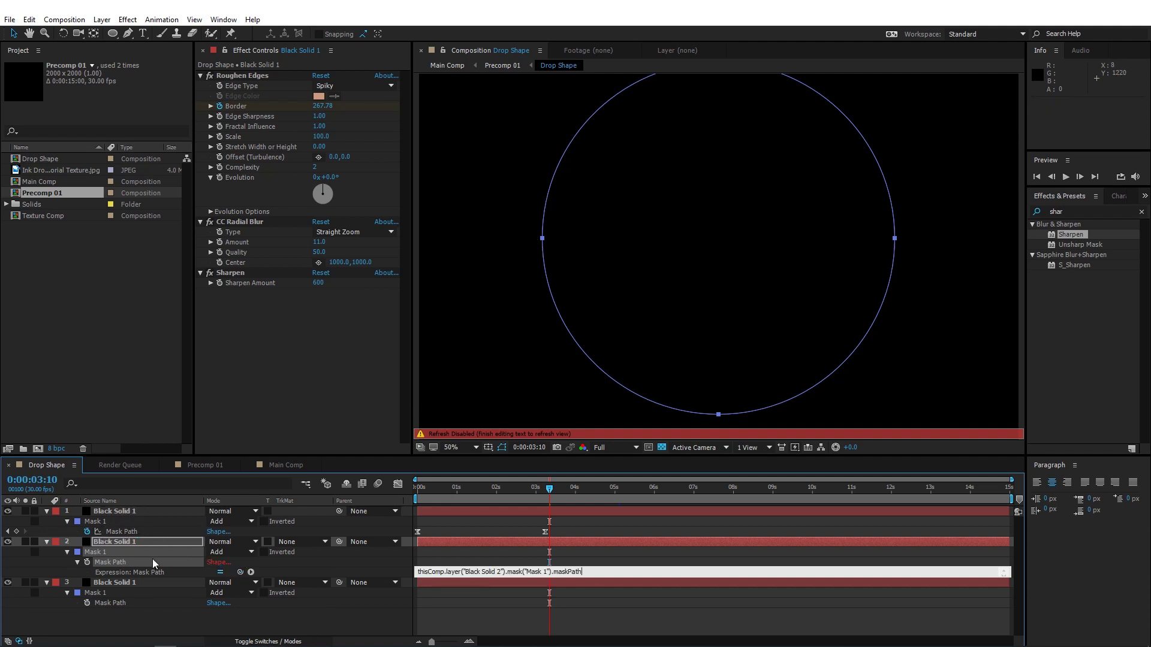
{"action": "left_click", "coordinate": [87, 602], "text": "alt"}
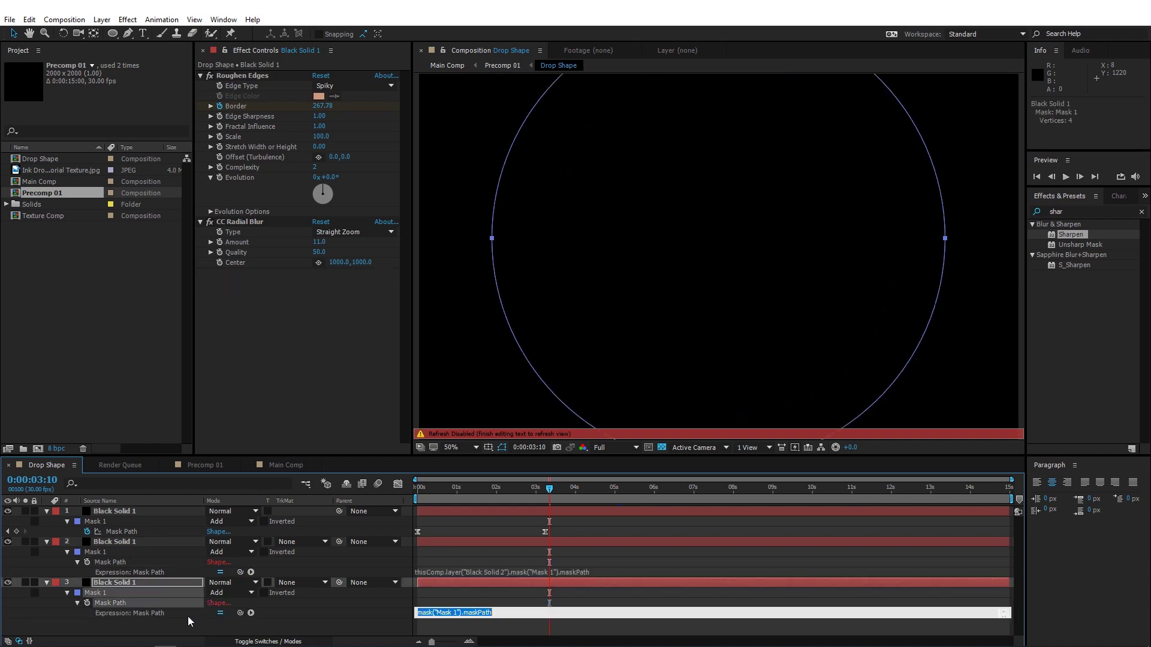
{"action": "left_click_drag", "start_coordinate": [240, 613], "coordinate": [130, 533]}
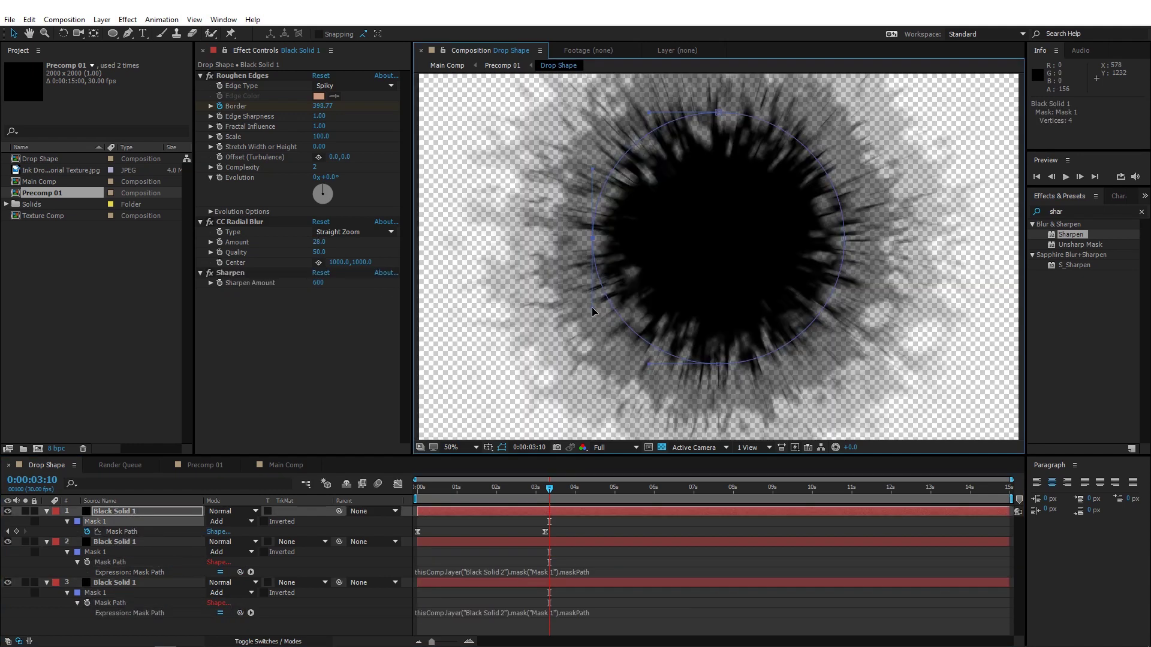
- Drag the top mask's bezier handles to bend it into a teardrop
{"action": "left_click_drag", "start_coordinate": [592, 307], "coordinate": [680, 306]}
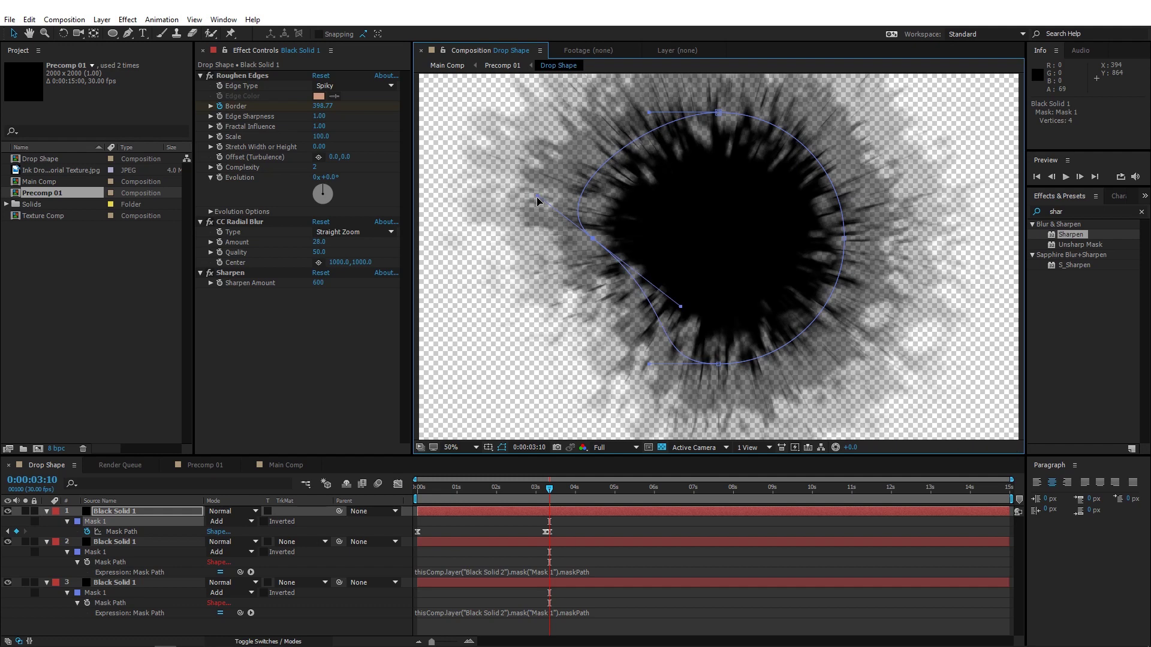
{"action": "left_click_drag", "start_coordinate": [537, 196], "coordinate": [394, 117]}
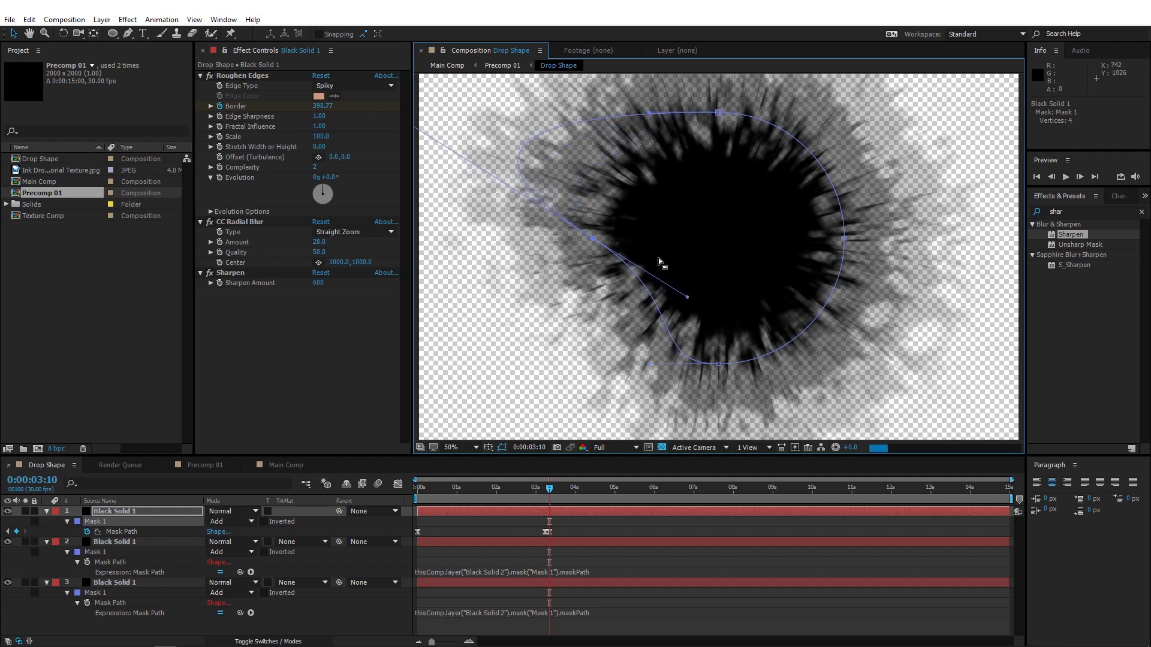
{"action": "key", "text": "comma"}
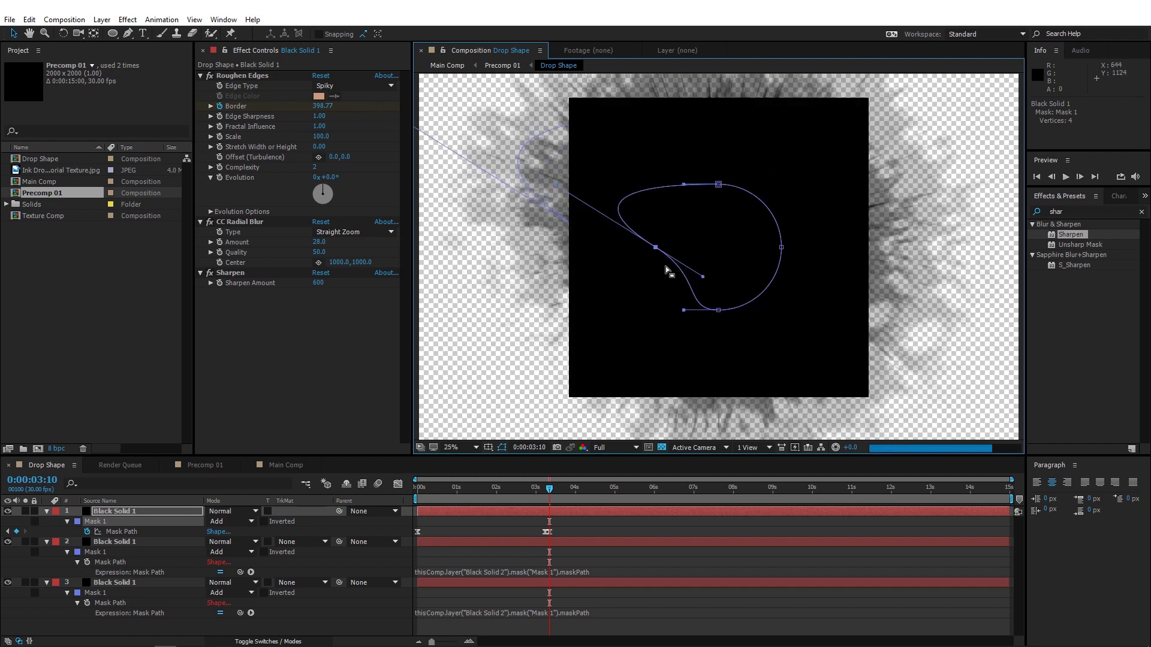